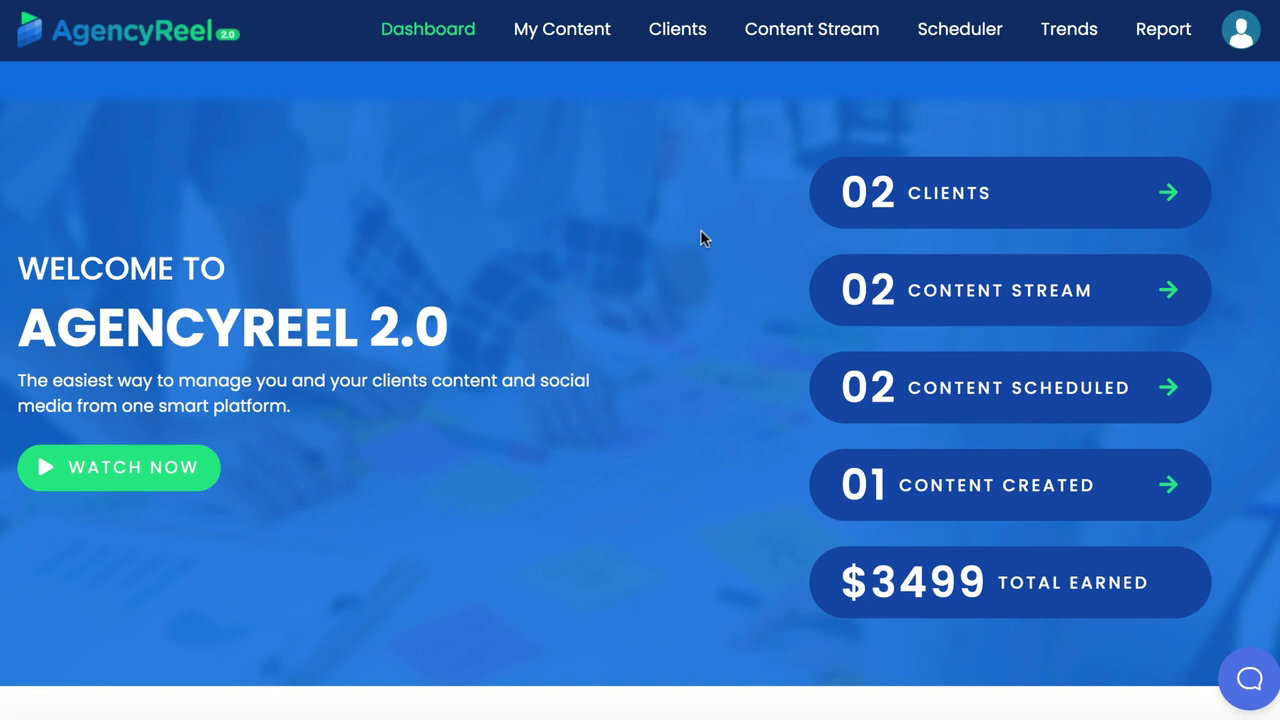
Search for businesses with keyword bakery, location Pittsburgh, PA, USA and category bakery
{"action": "mouse_move", "coordinate": [694, 31]}
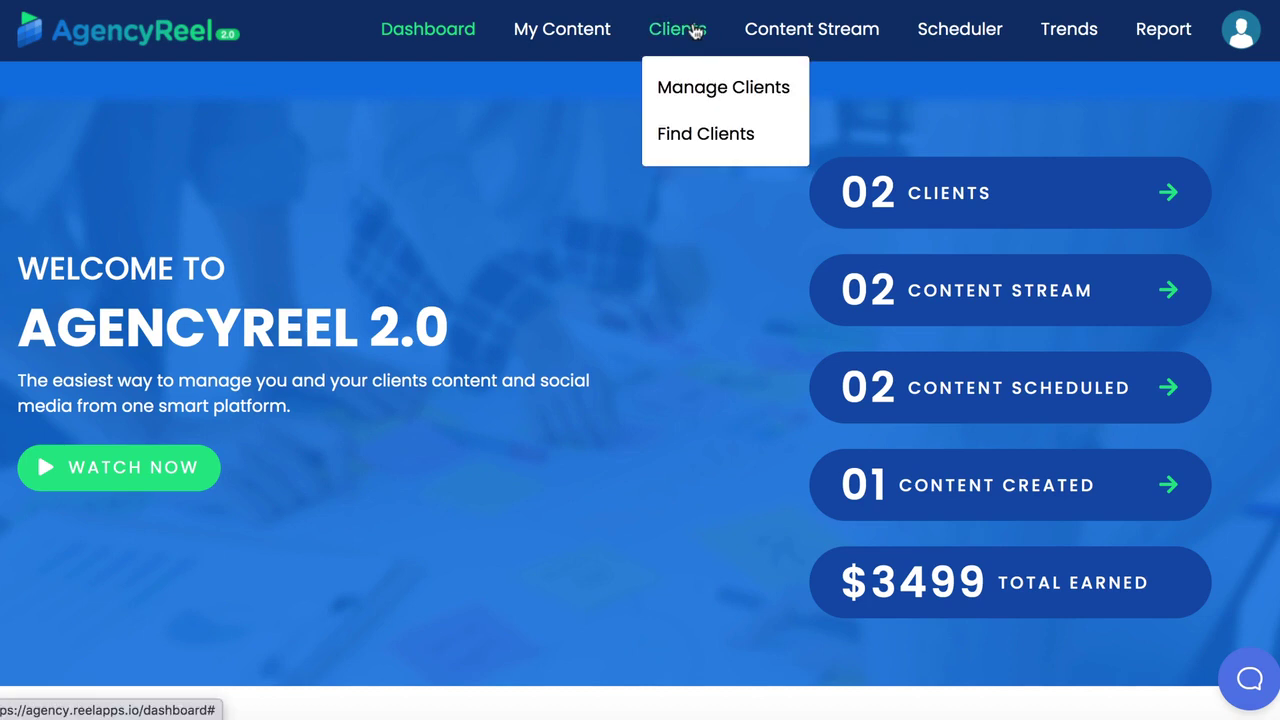
{"action": "left_click", "coordinate": [695, 131]}
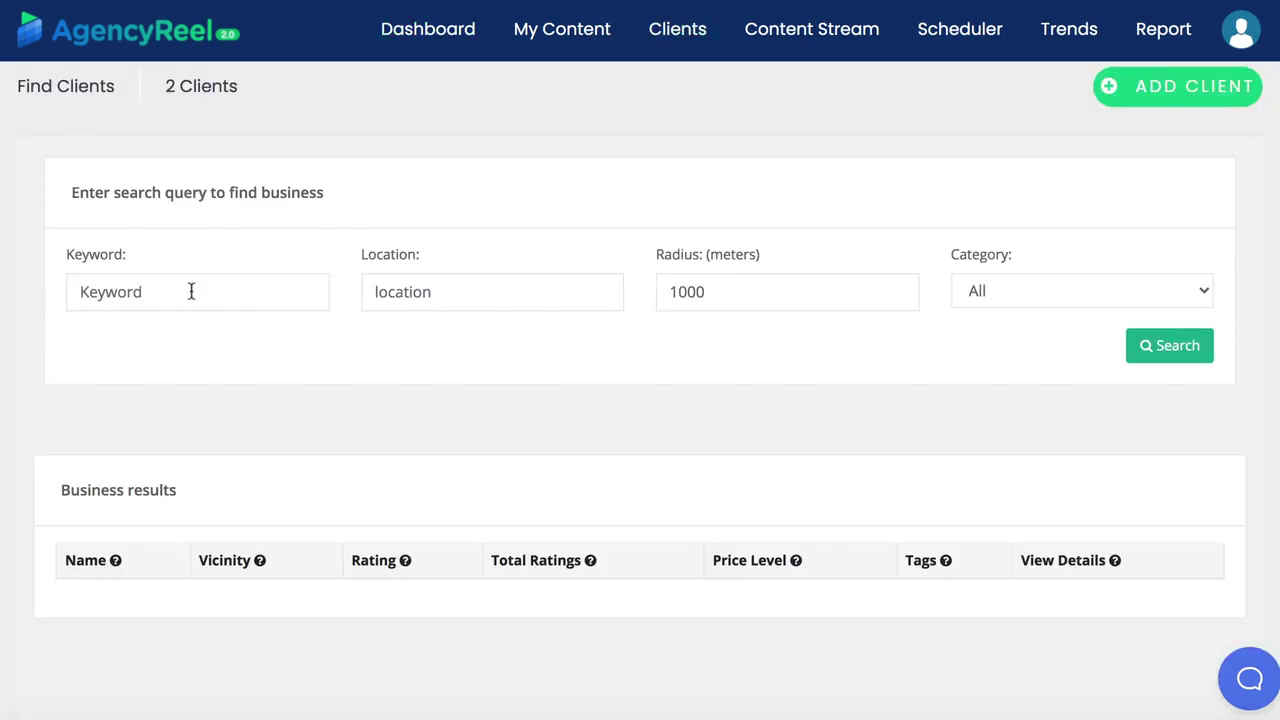
{"action": "left_click", "coordinate": [191, 289]}
{"action": "type", "text": "b"}
{"action": "left_click", "coordinate": [170, 338]}
{"action": "left_click", "coordinate": [509, 292]}
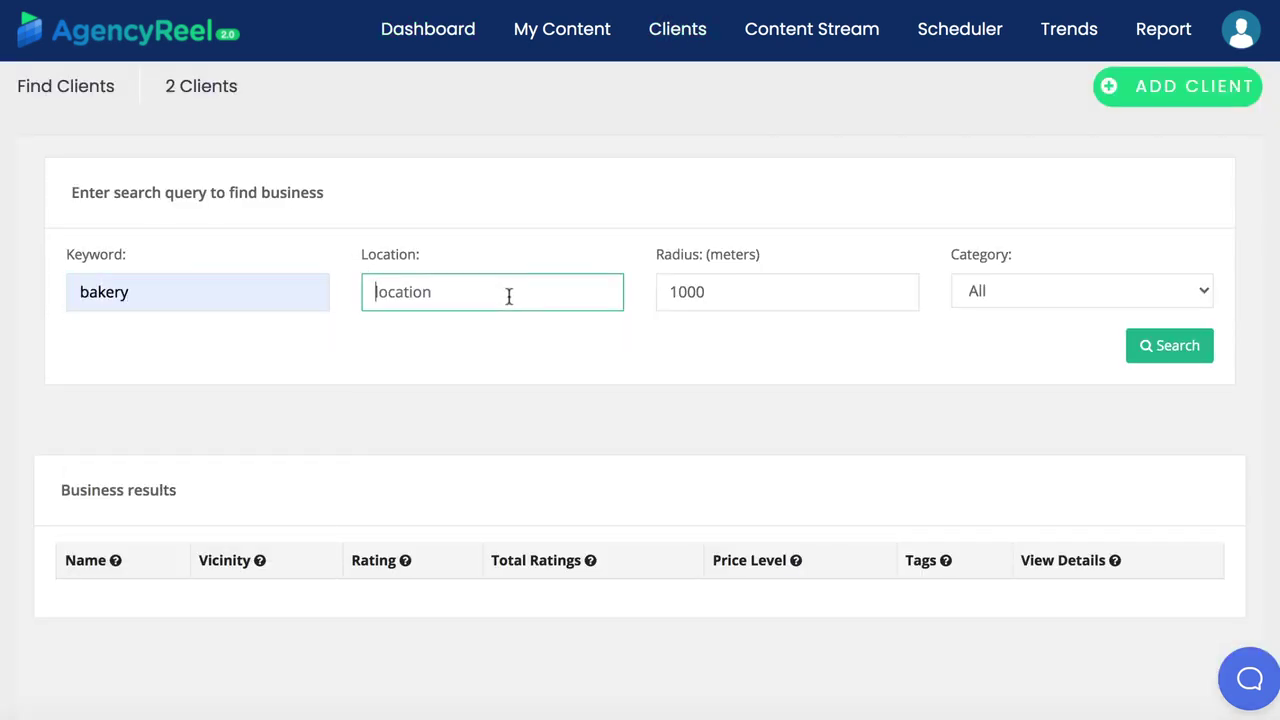
{"action": "type", "text": "Pittsburgh"}
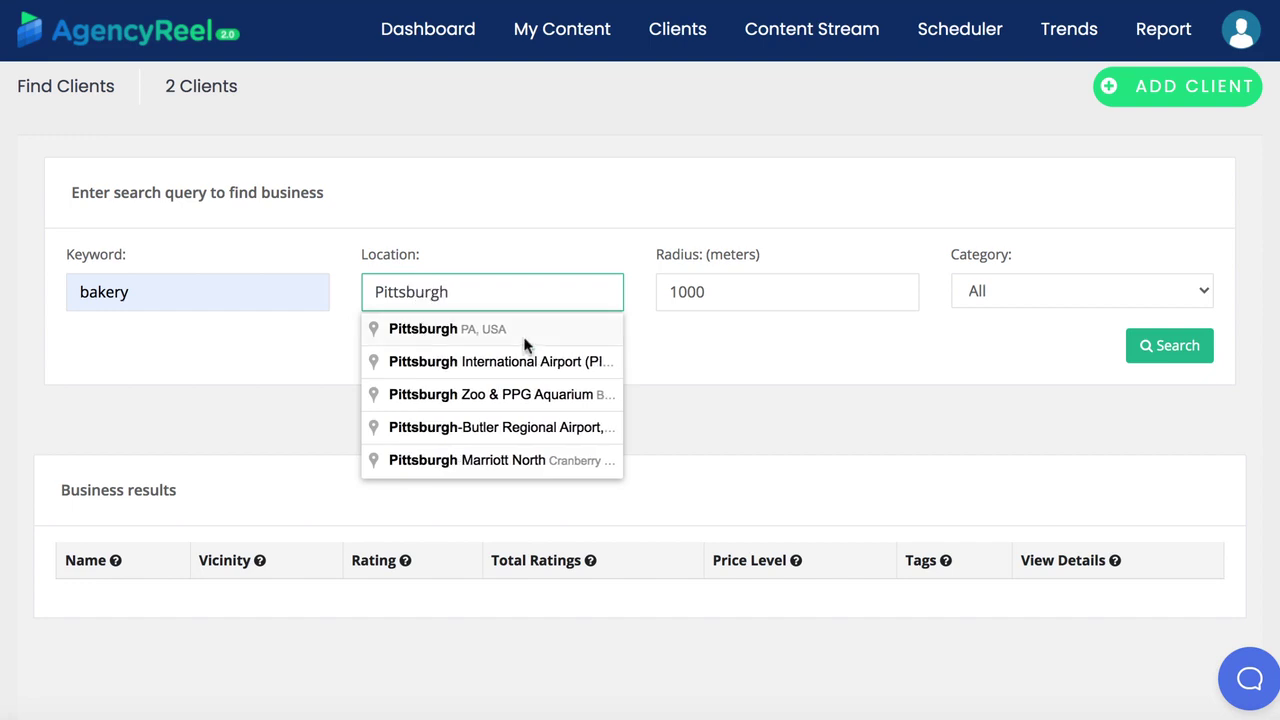
{"action": "left_click", "coordinate": [528, 332]}
{"action": "left_click", "coordinate": [1059, 297]}
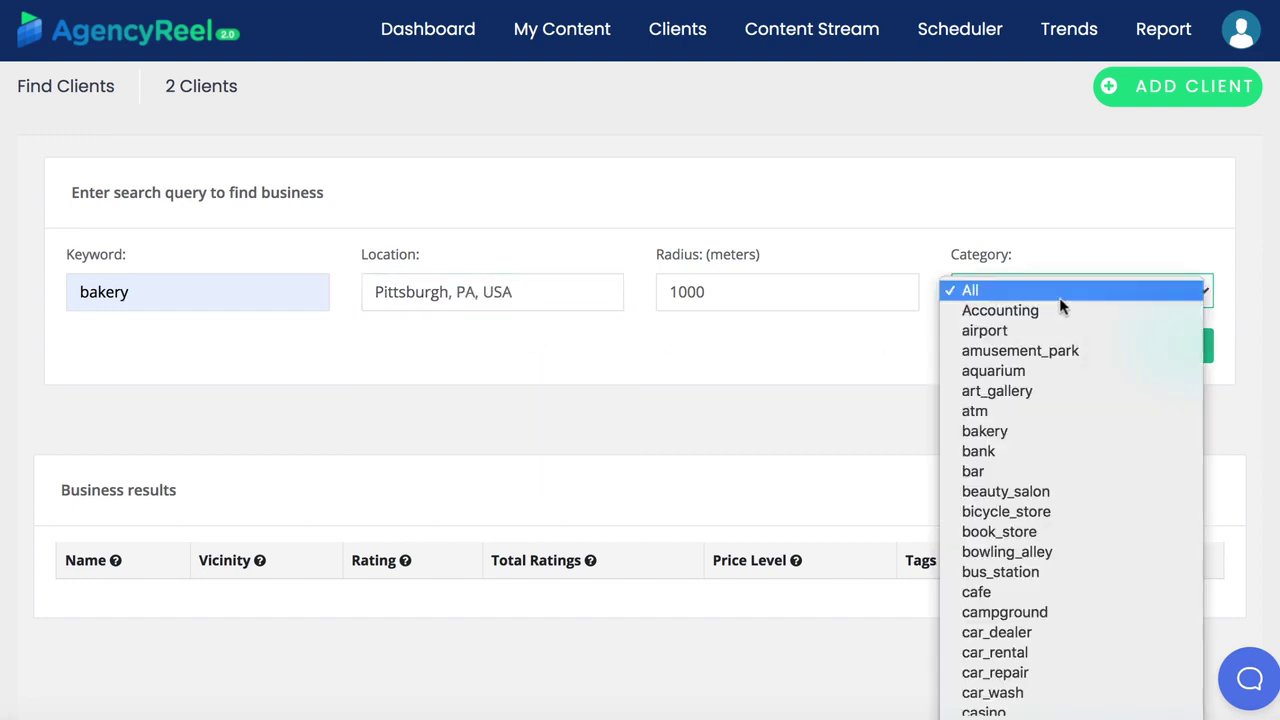
{"action": "left_click", "coordinate": [1068, 431]}
{"action": "left_click", "coordinate": [1086, 350]}
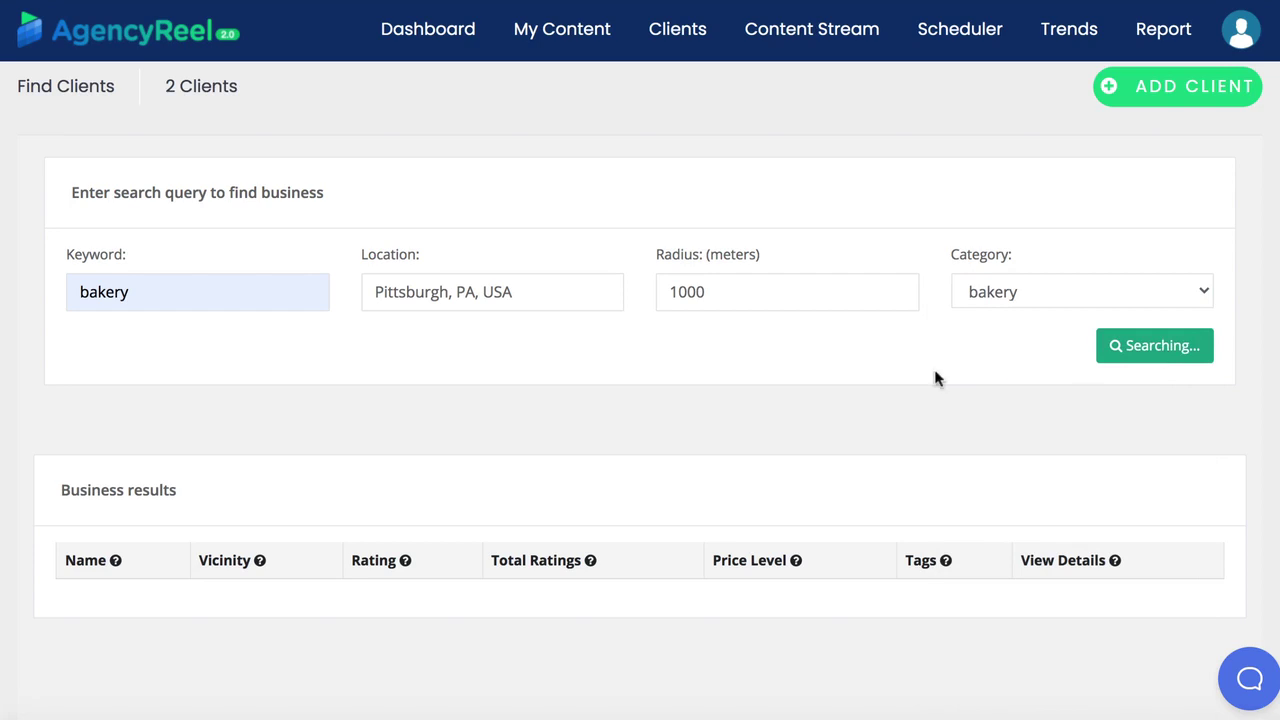
Browse the bakery results and review La Gourmandine's full business details
{"action": "scroll", "coordinate": [923, 380], "scroll_direction": "down", "scroll_amount": 3}
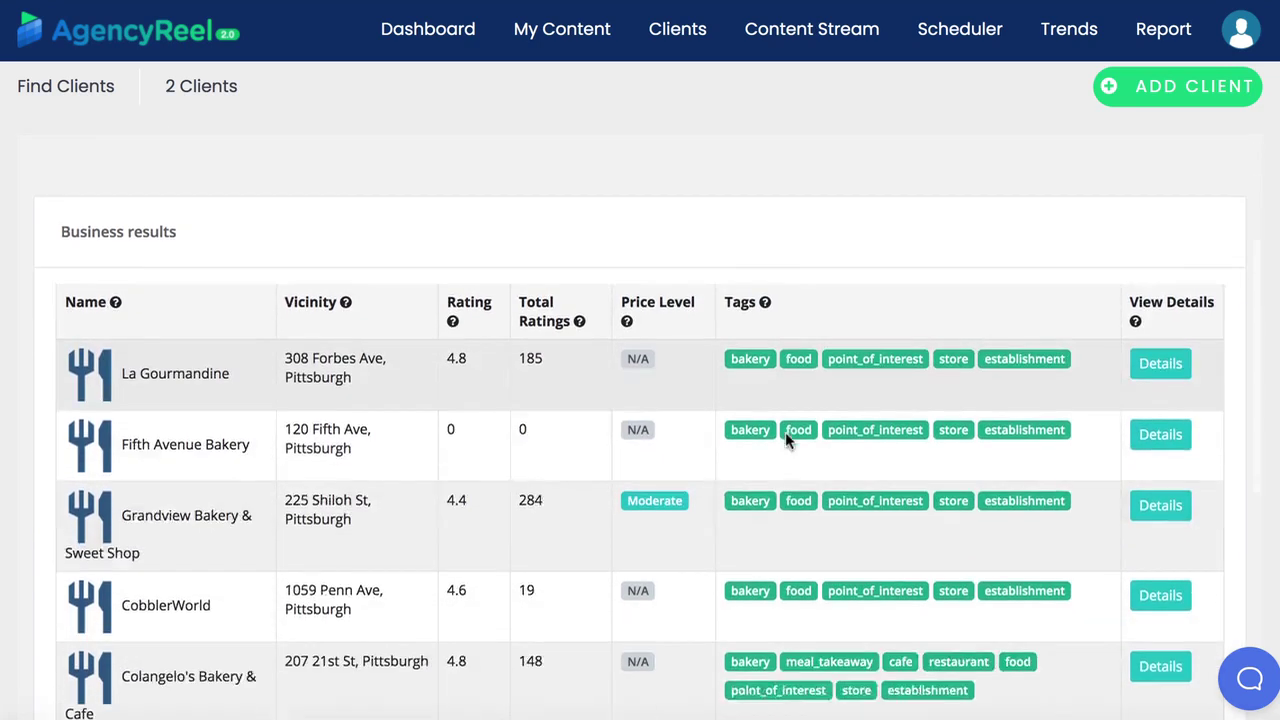
{"action": "scroll", "coordinate": [705, 463], "scroll_direction": "down", "scroll_amount": 7}
{"action": "scroll", "coordinate": [705, 465], "scroll_direction": "up", "scroll_amount": 3}
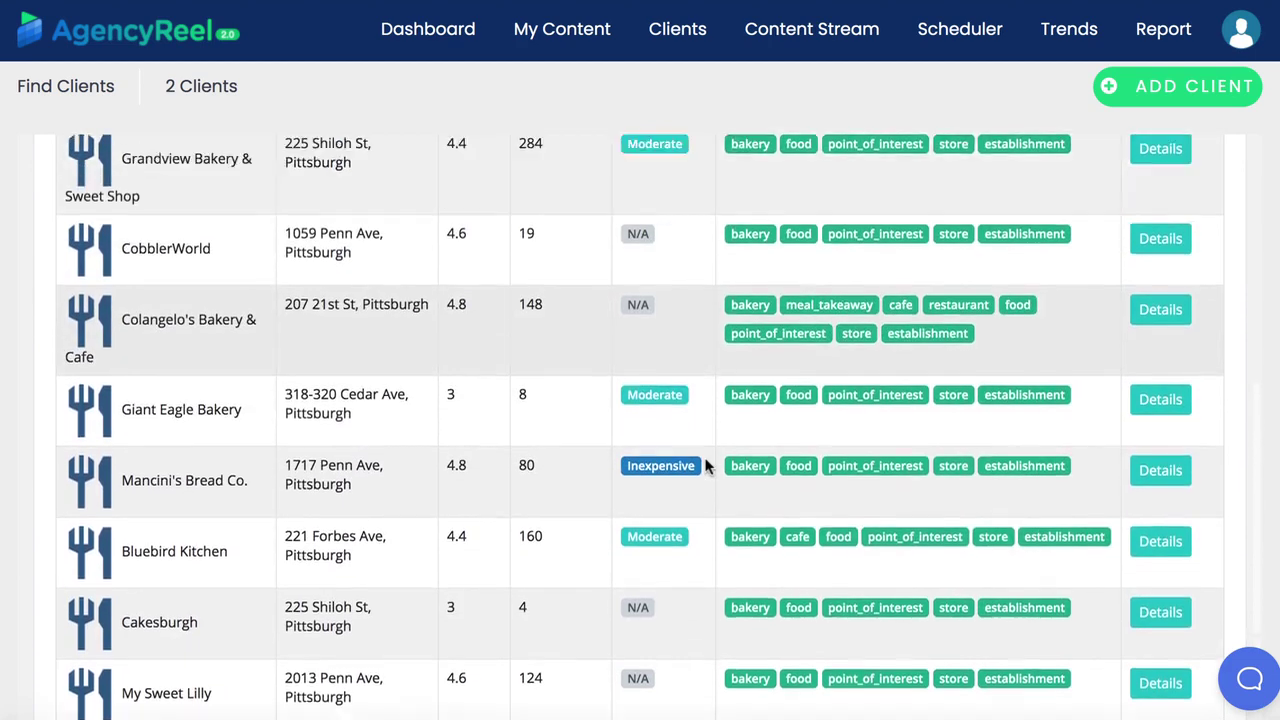
{"action": "scroll", "coordinate": [705, 465], "scroll_direction": "up", "scroll_amount": 4}
{"action": "left_click", "coordinate": [1162, 430]}
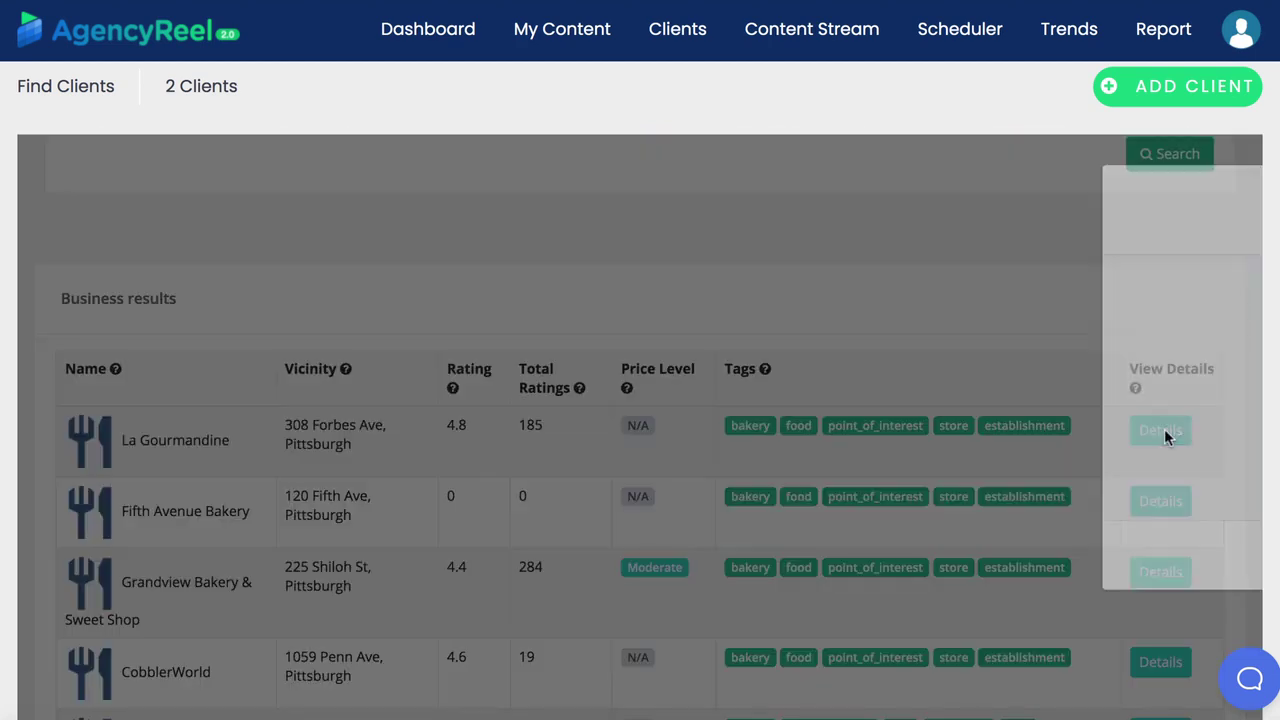
{"action": "scroll", "coordinate": [532, 508], "scroll_direction": "down", "scroll_amount": 1}
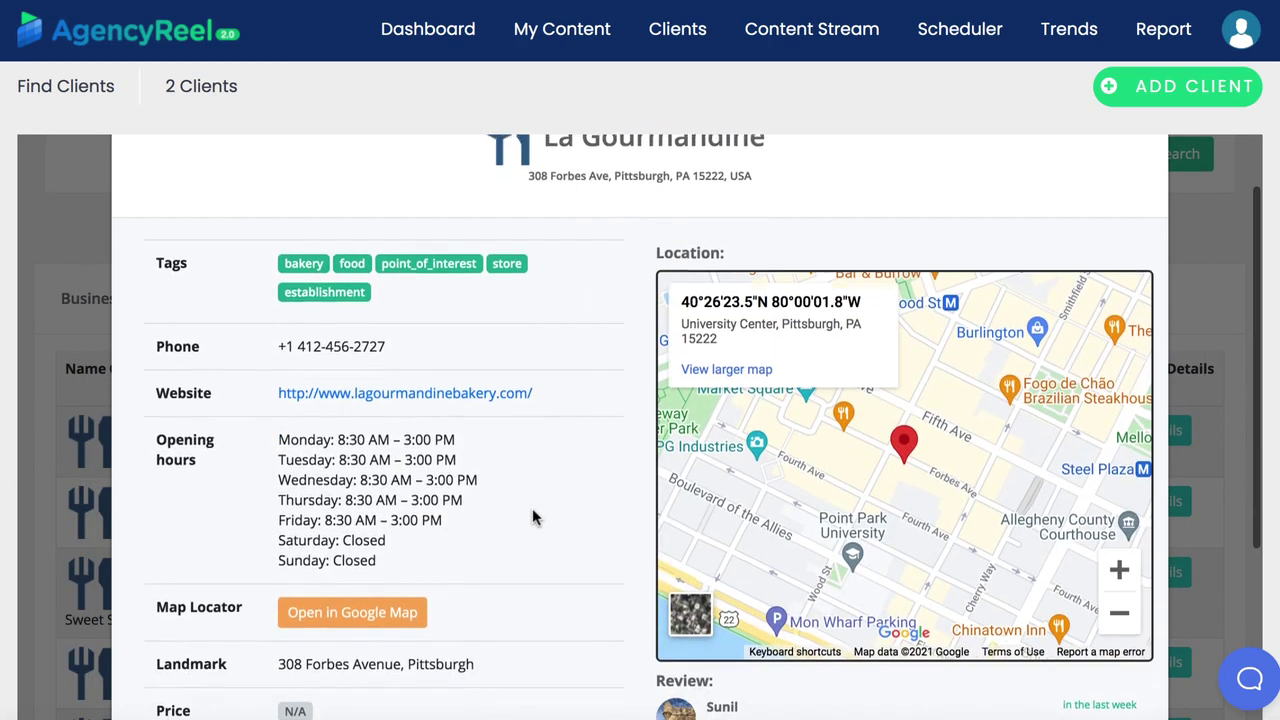
{"action": "scroll", "coordinate": [505, 518], "scroll_direction": "down", "scroll_amount": 4}
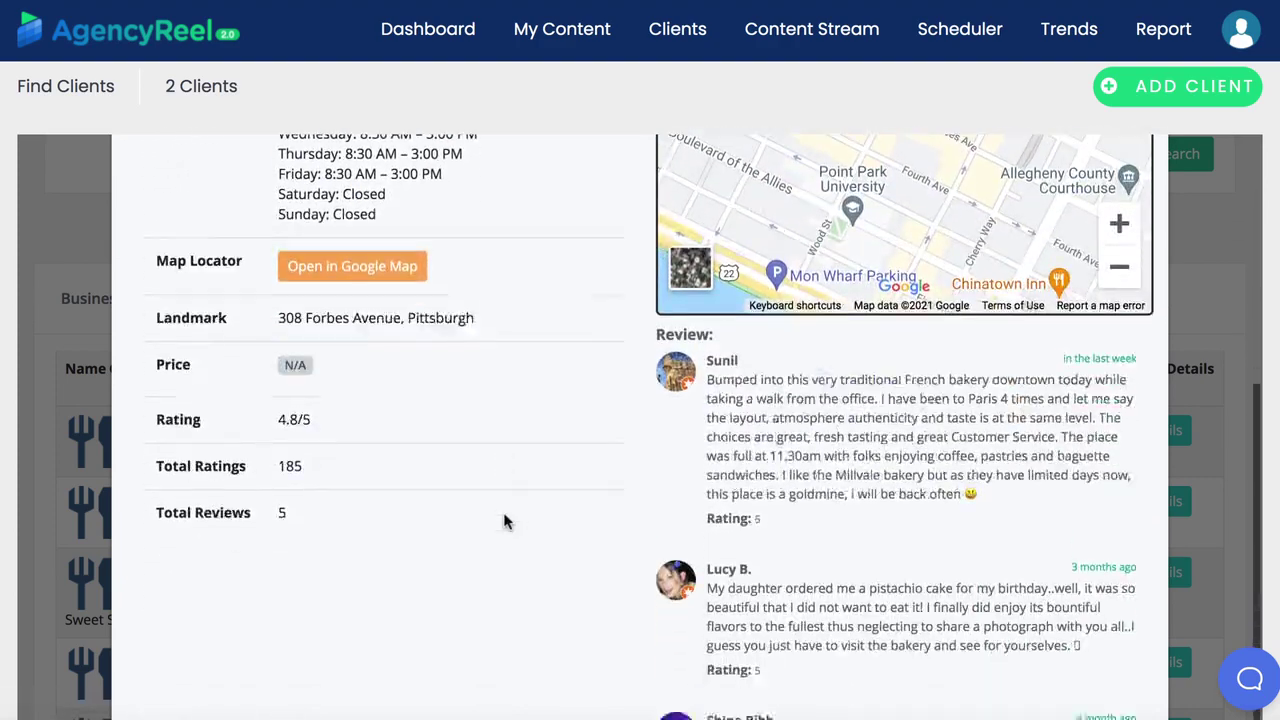
{"action": "scroll", "coordinate": [503, 512], "scroll_direction": "up", "scroll_amount": 5}
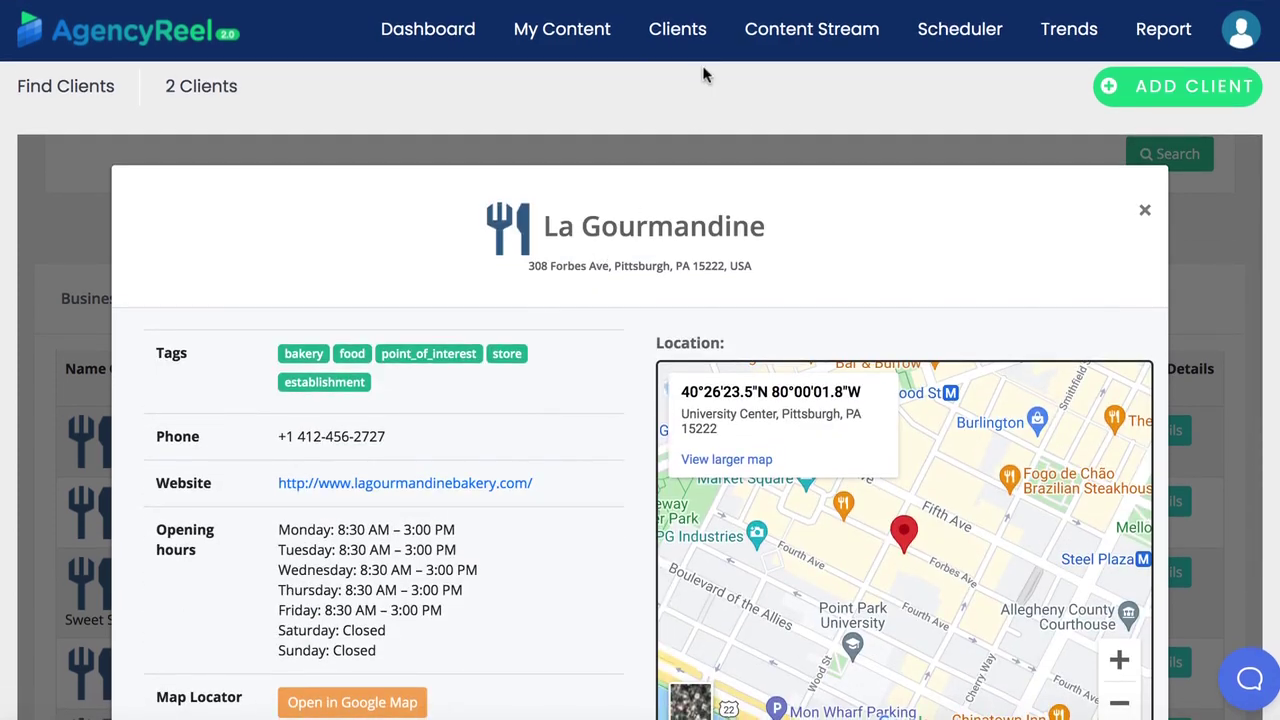
From the client list, start a new client and fill in their name, e-mail and password
{"action": "mouse_move", "coordinate": [677, 29]}
{"action": "left_click", "coordinate": [679, 86]}
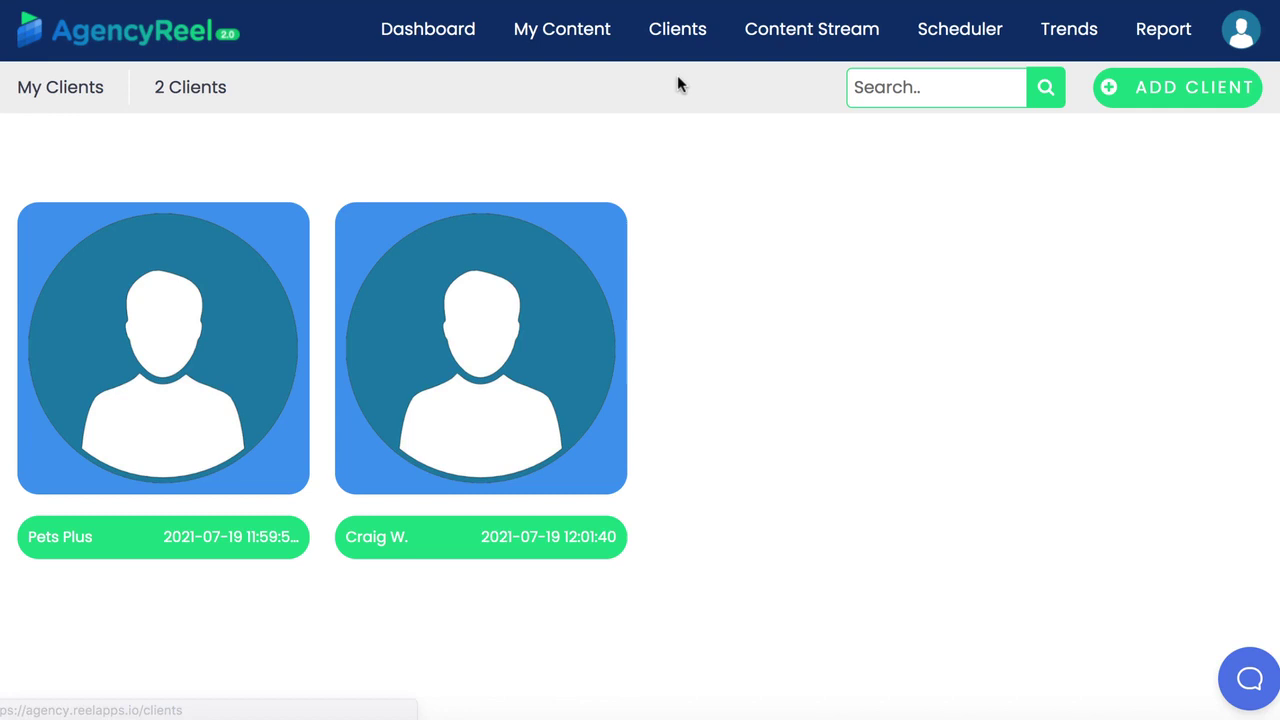
{"action": "left_click", "coordinate": [1143, 87]}
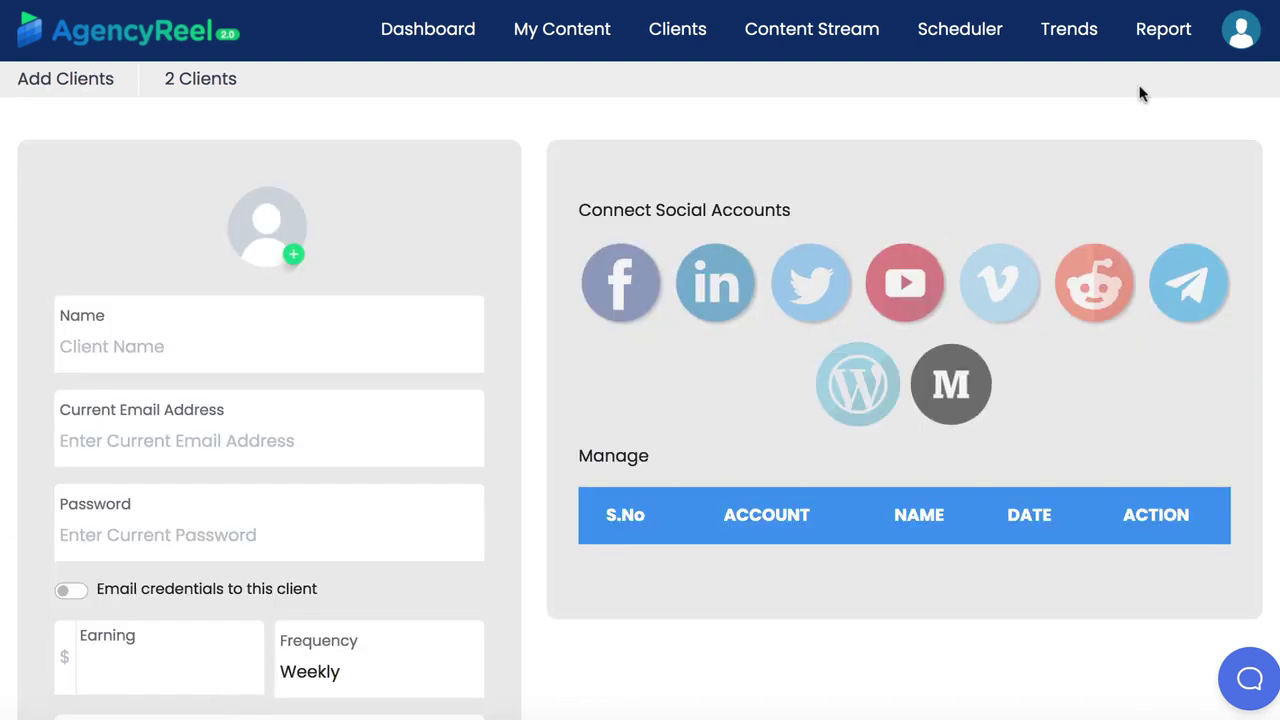
{"action": "left_click", "coordinate": [233, 347]}
{"action": "type", "text": "Bob"}
{"action": "left_click", "coordinate": [149, 441]}
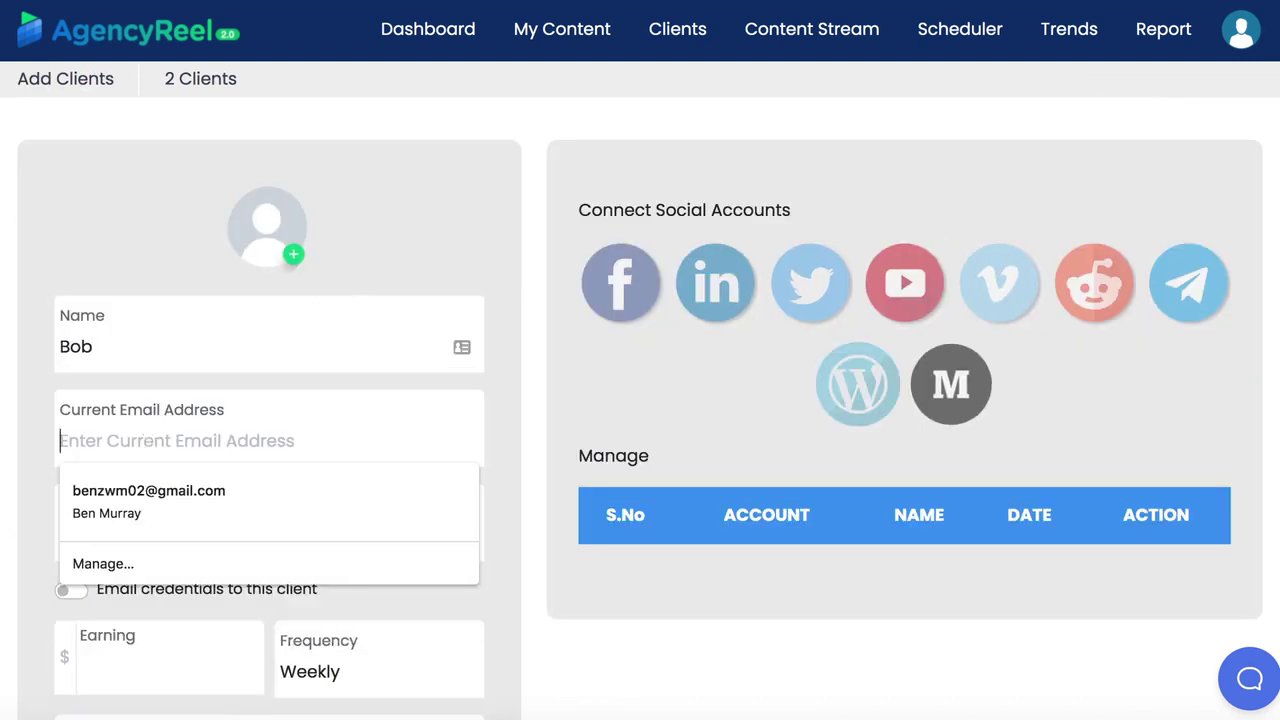
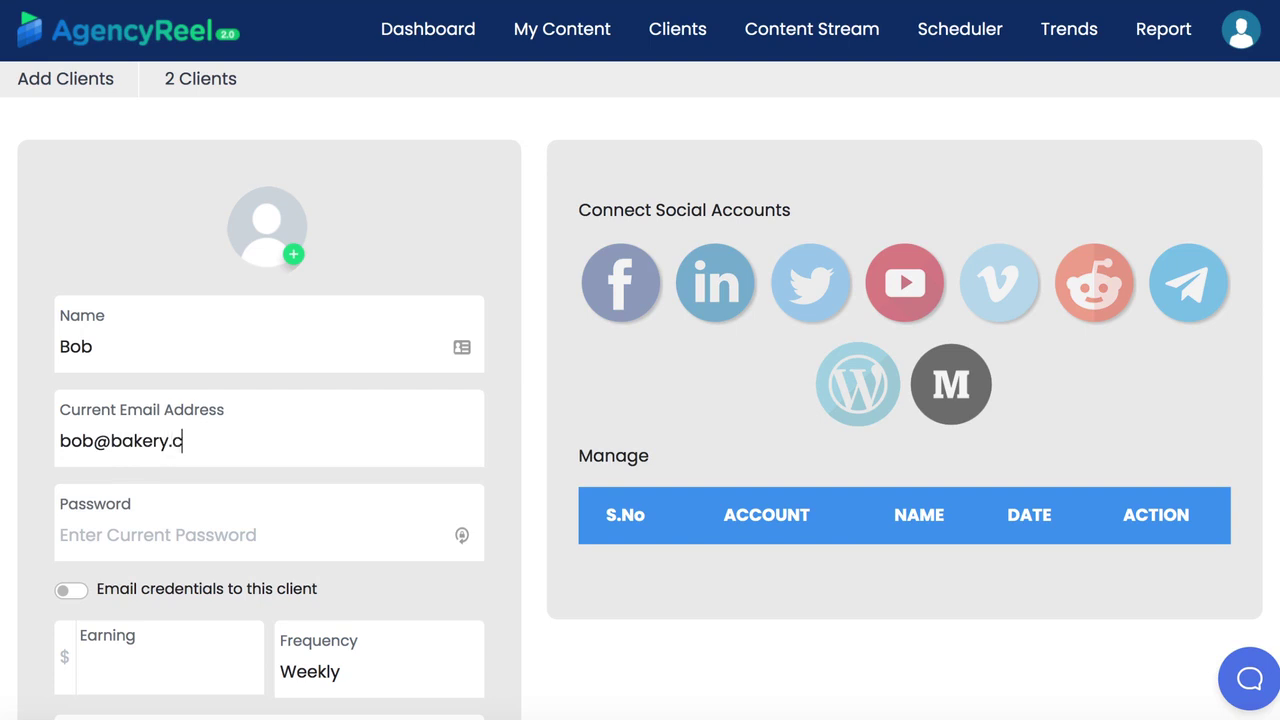
{"action": "left_click", "coordinate": [127, 532]}
{"action": "type", "text": "1234"}
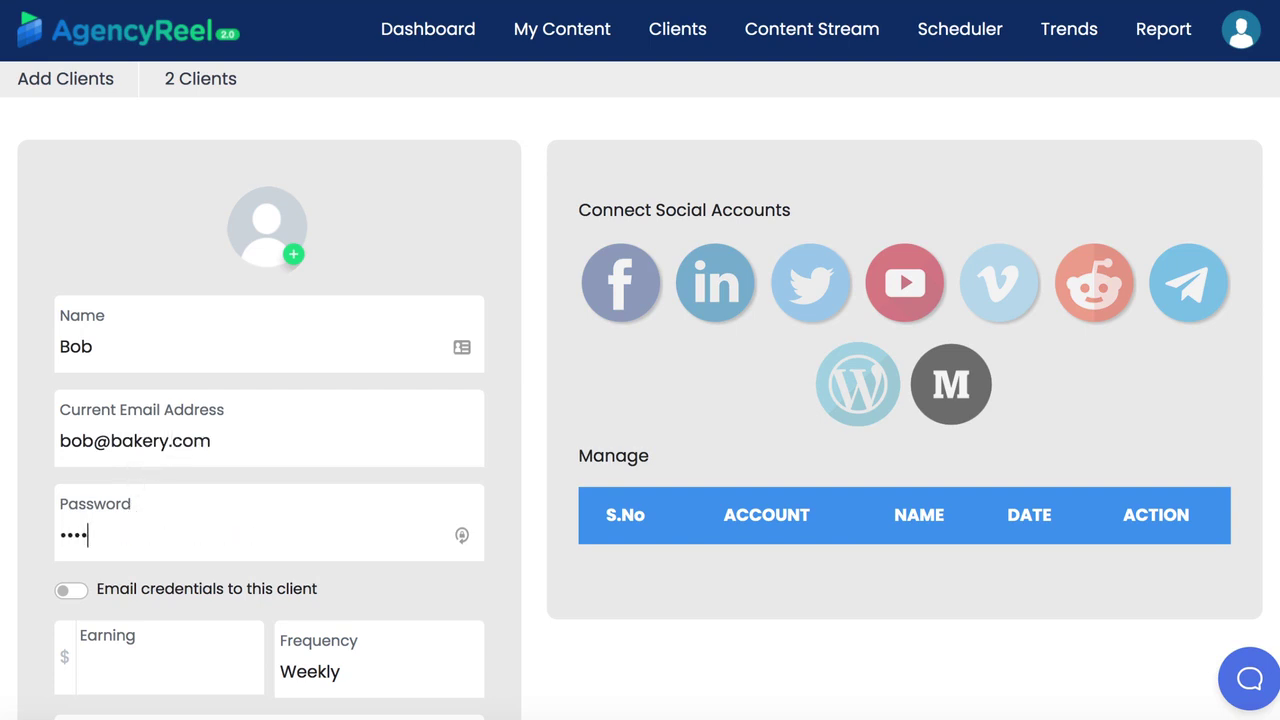
Enter the earnings, company 'Bakery' and description 'Bakery', leave credential emailing off, and create the client
{"action": "scroll", "coordinate": [133, 530], "scroll_direction": "down", "scroll_amount": 2}
{"action": "left_click", "coordinate": [126, 480]}
{"action": "type", "text": "5"}
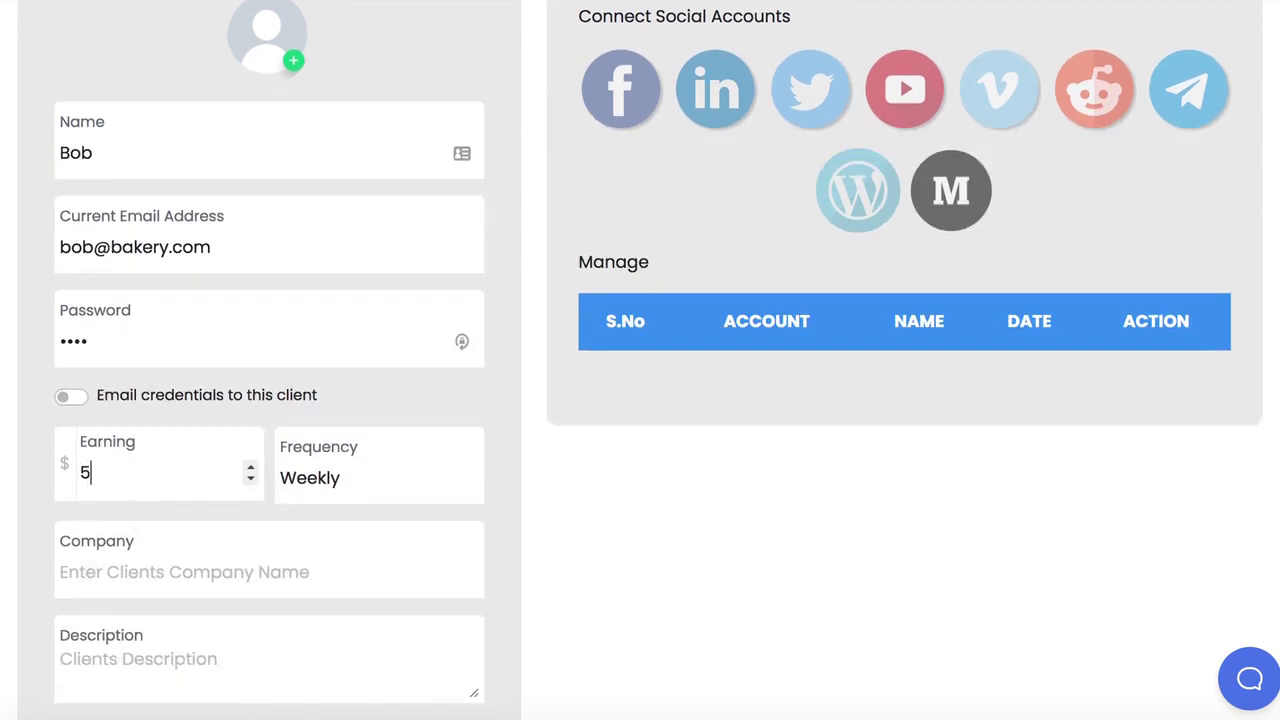
{"action": "type", "text": "00"}
{"action": "scroll", "coordinate": [163, 460], "scroll_direction": "down", "scroll_amount": 5}
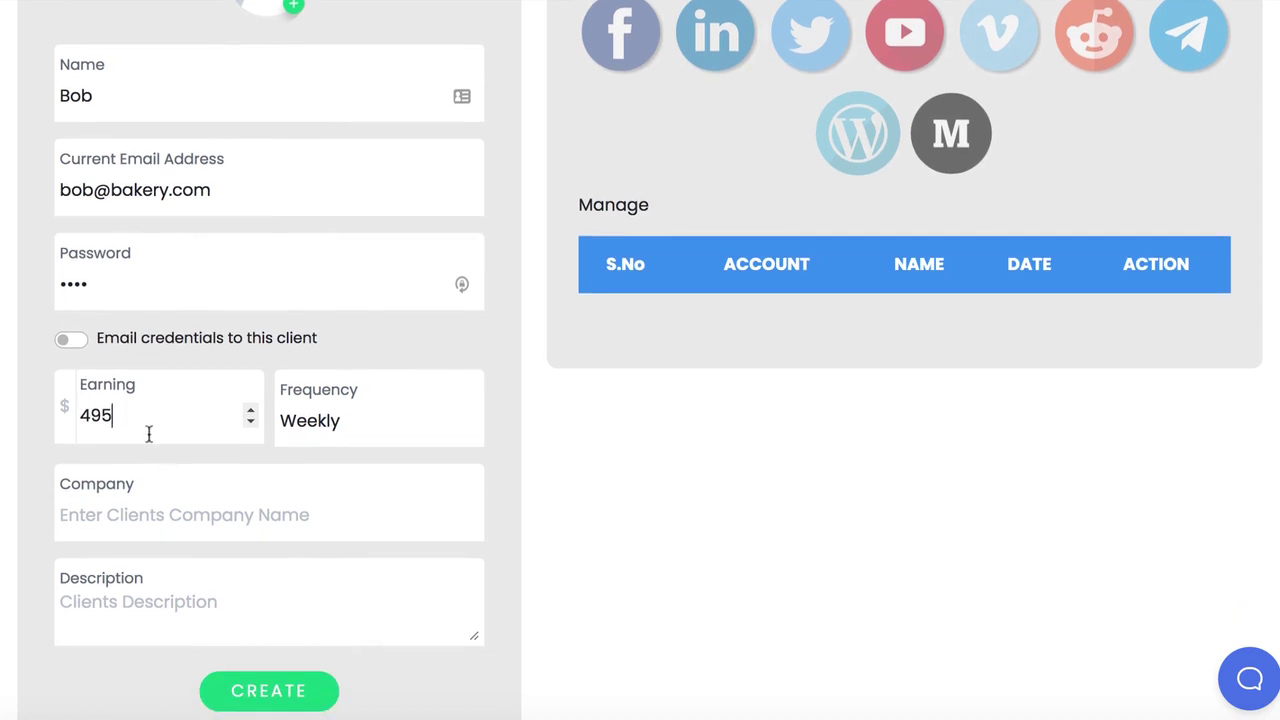
{"action": "left_click", "coordinate": [70, 340]}
{"action": "left_click", "coordinate": [66, 340]}
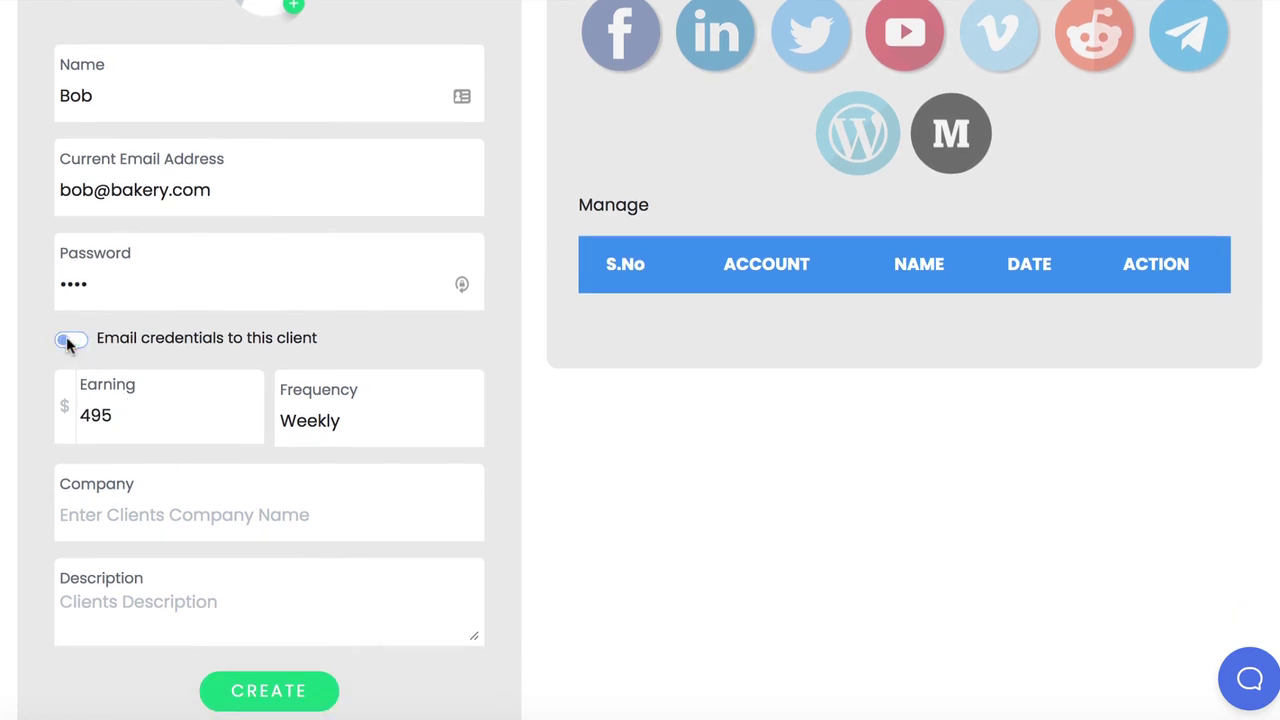
{"action": "left_click", "coordinate": [140, 514]}
{"action": "type", "text": "Bakery"}
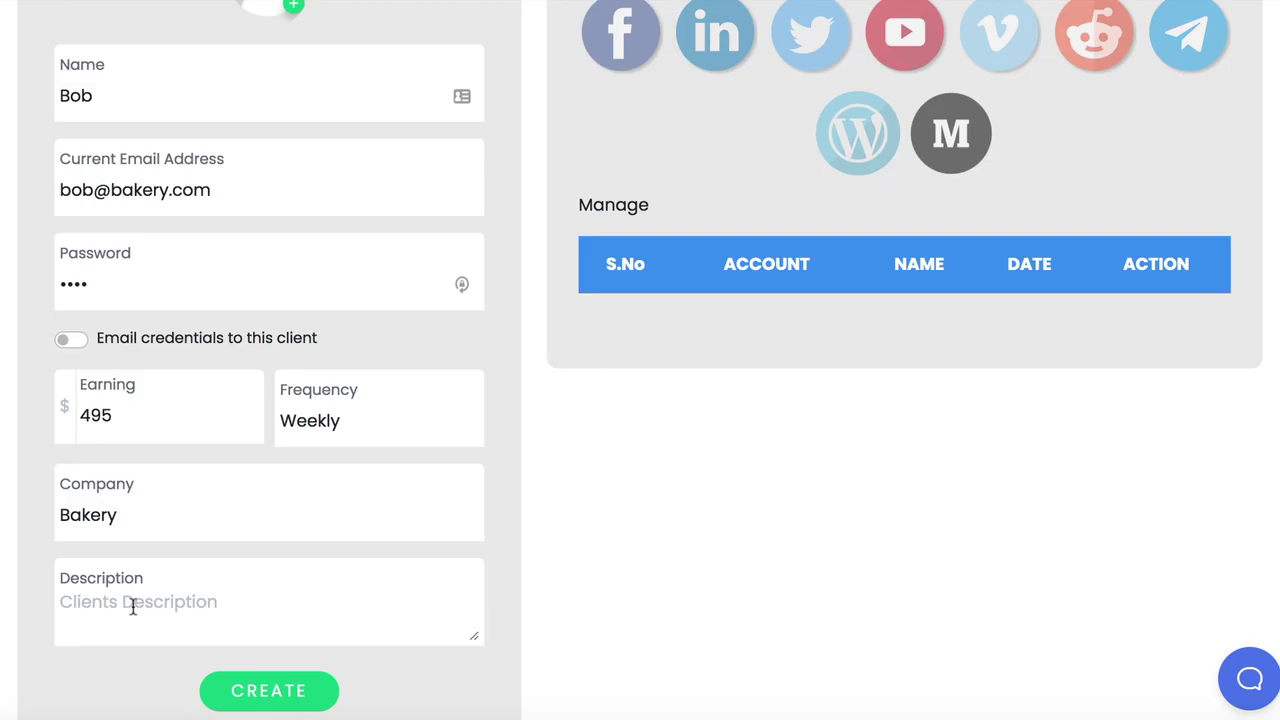
{"action": "left_click", "coordinate": [129, 606]}
{"action": "type", "text": "Bakery"}
{"action": "scroll", "coordinate": [200, 580], "scroll_direction": "down", "scroll_amount": 2}
{"action": "left_click", "coordinate": [280, 551]}
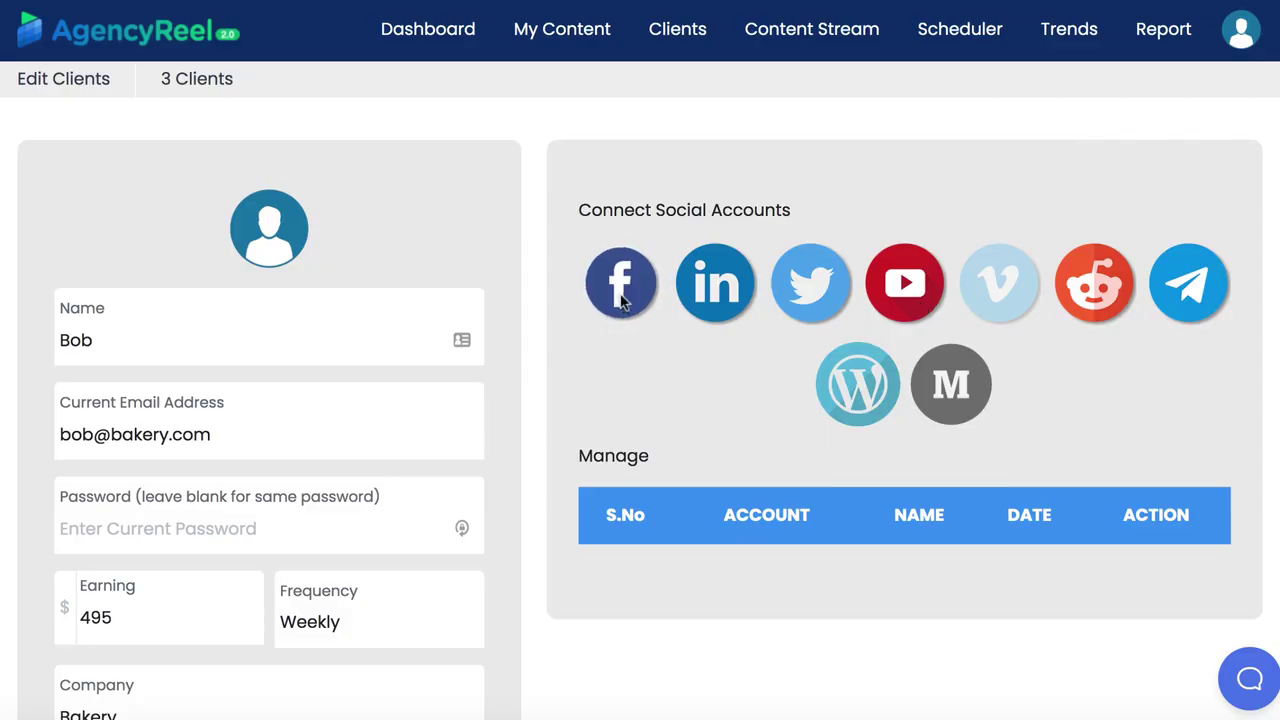
Dismiss the Facebook account selection without connecting, then go to Content Streams
{"action": "left_click", "coordinate": [620, 293]}
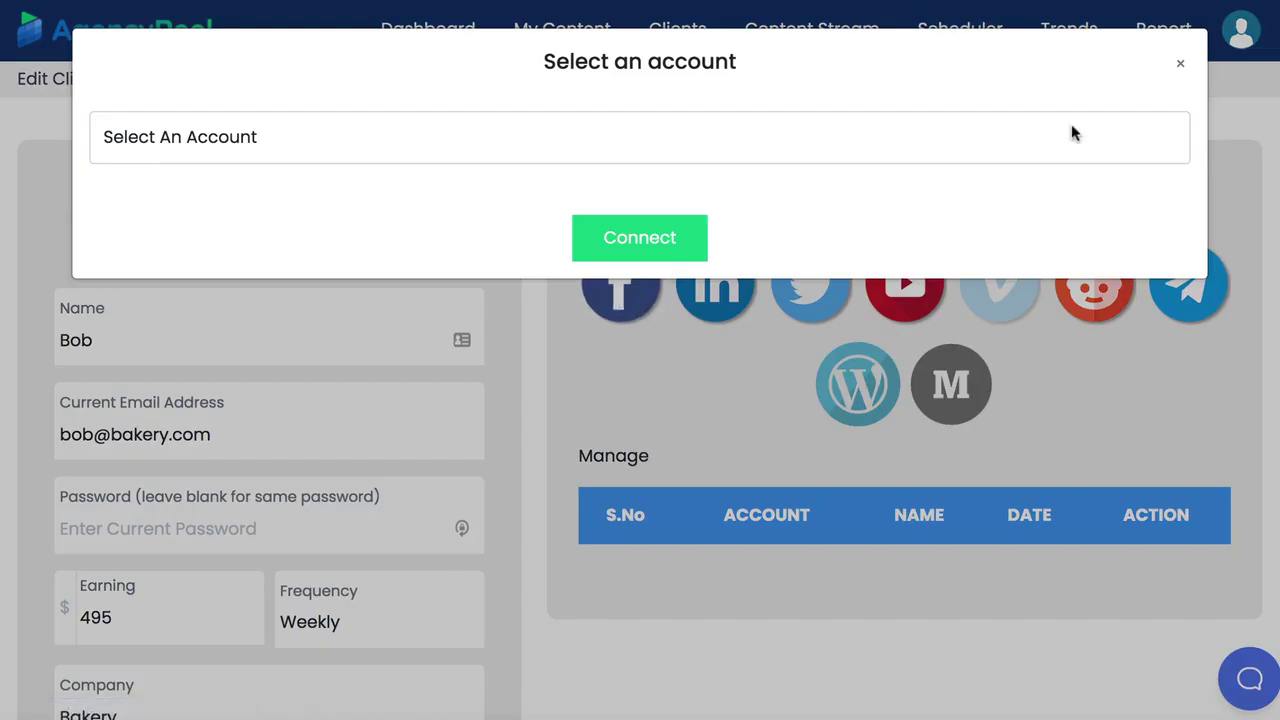
{"action": "left_click", "coordinate": [1181, 64]}
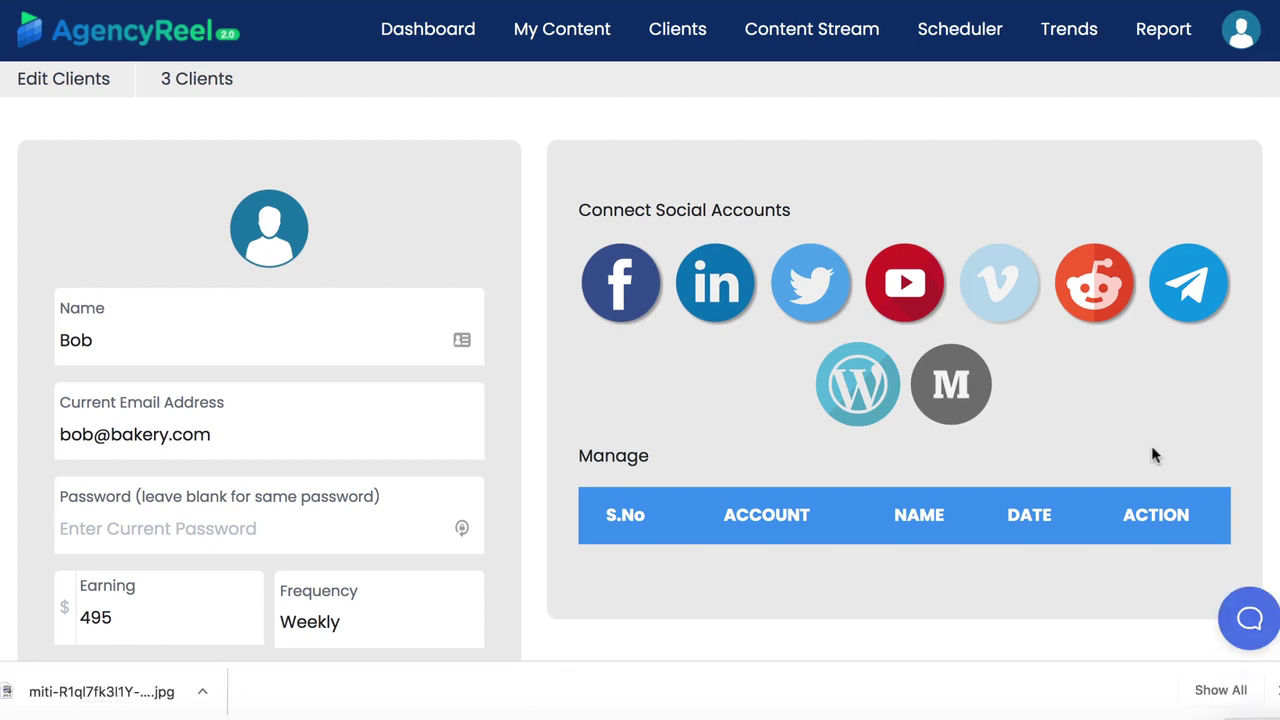
{"action": "left_click", "coordinate": [823, 42]}
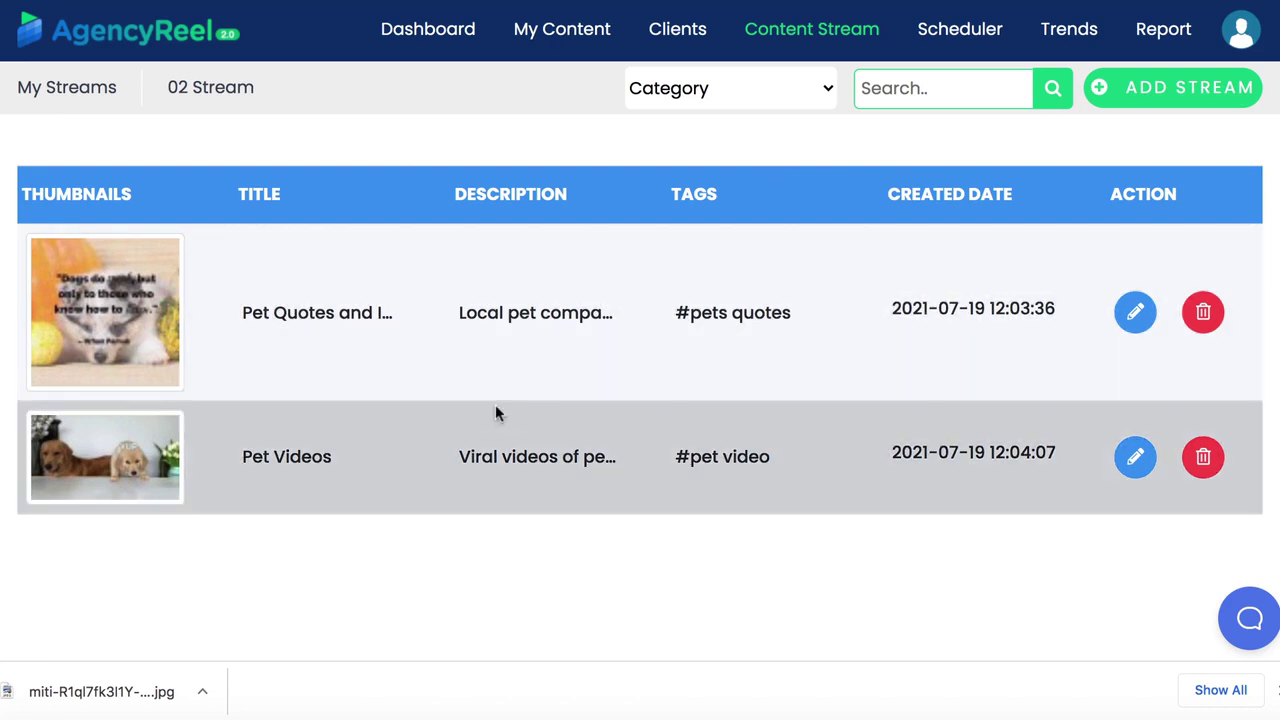
Highlight the Pet Videos and Pet Quotes stream titles in the list
{"action": "left_click_drag", "start_coordinate": [241, 457], "coordinate": [328, 458]}
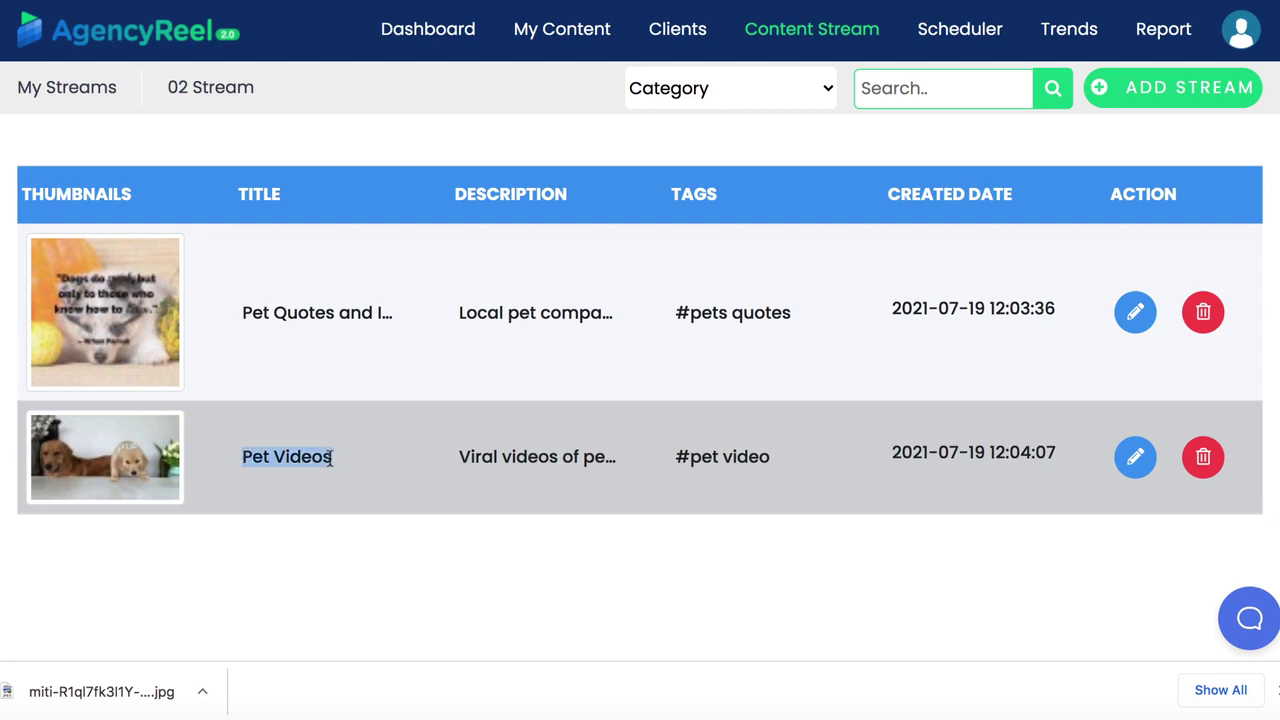
{"action": "left_click", "coordinate": [322, 458]}
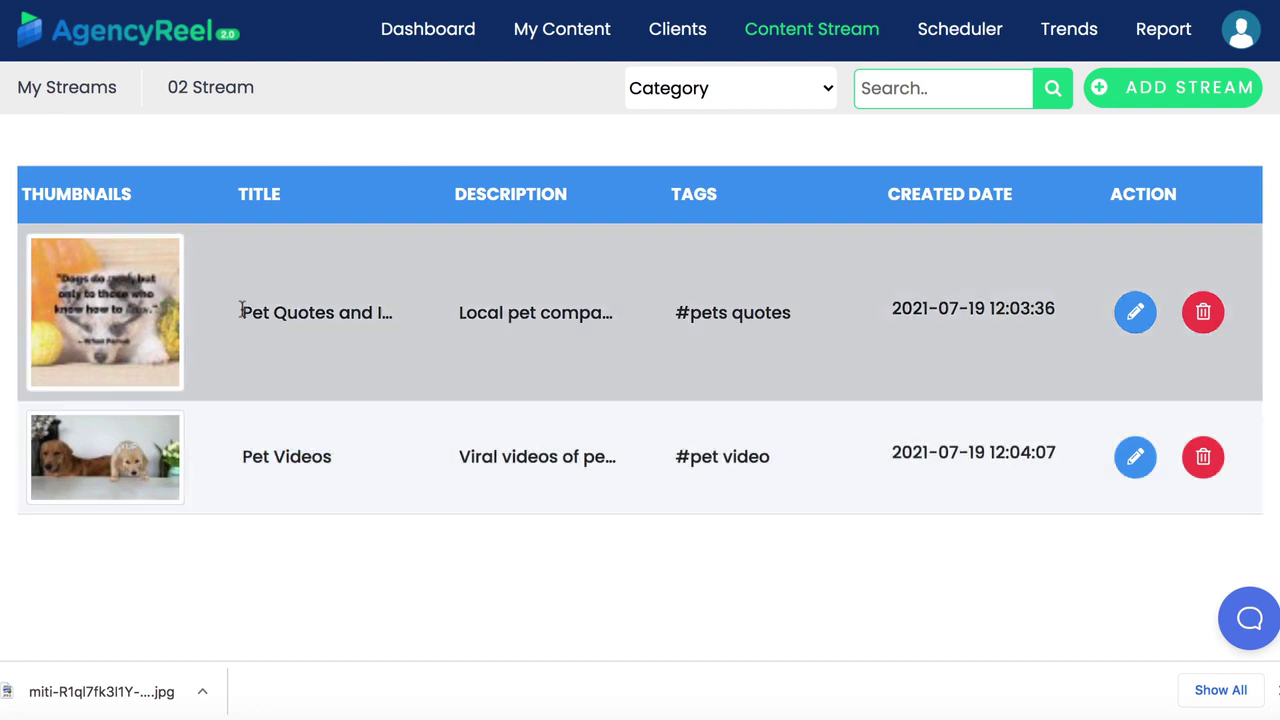
{"action": "left_click_drag", "start_coordinate": [242, 312], "coordinate": [389, 312]}
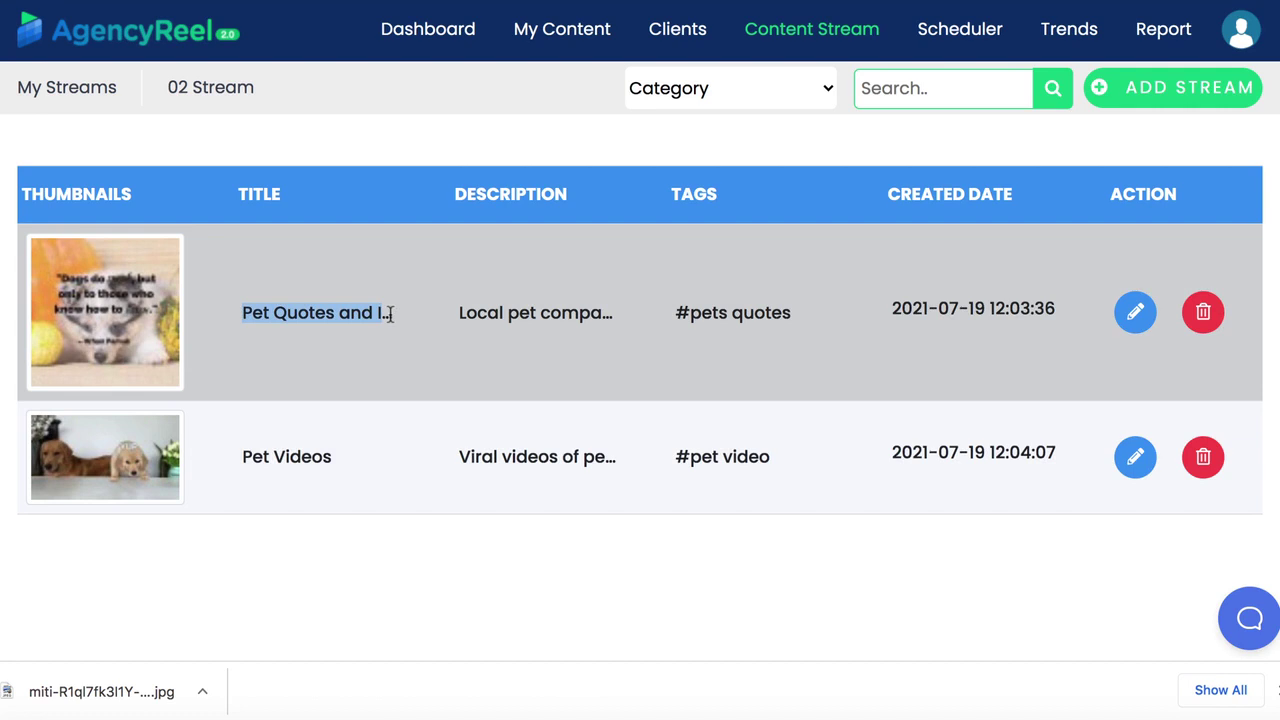
{"action": "left_click", "coordinate": [337, 313]}
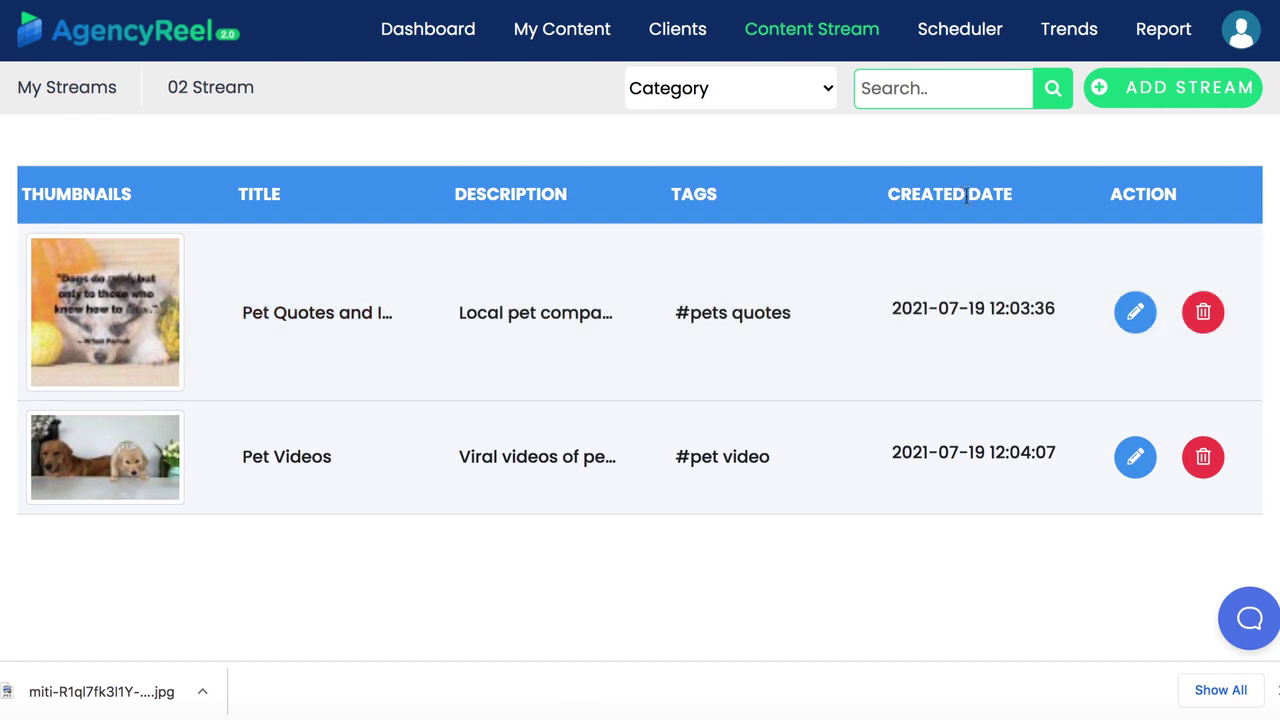
Start a new content stream tagged bakery, titled 'Bakery Images', with the description pasted in
{"action": "left_click", "coordinate": [1150, 98]}
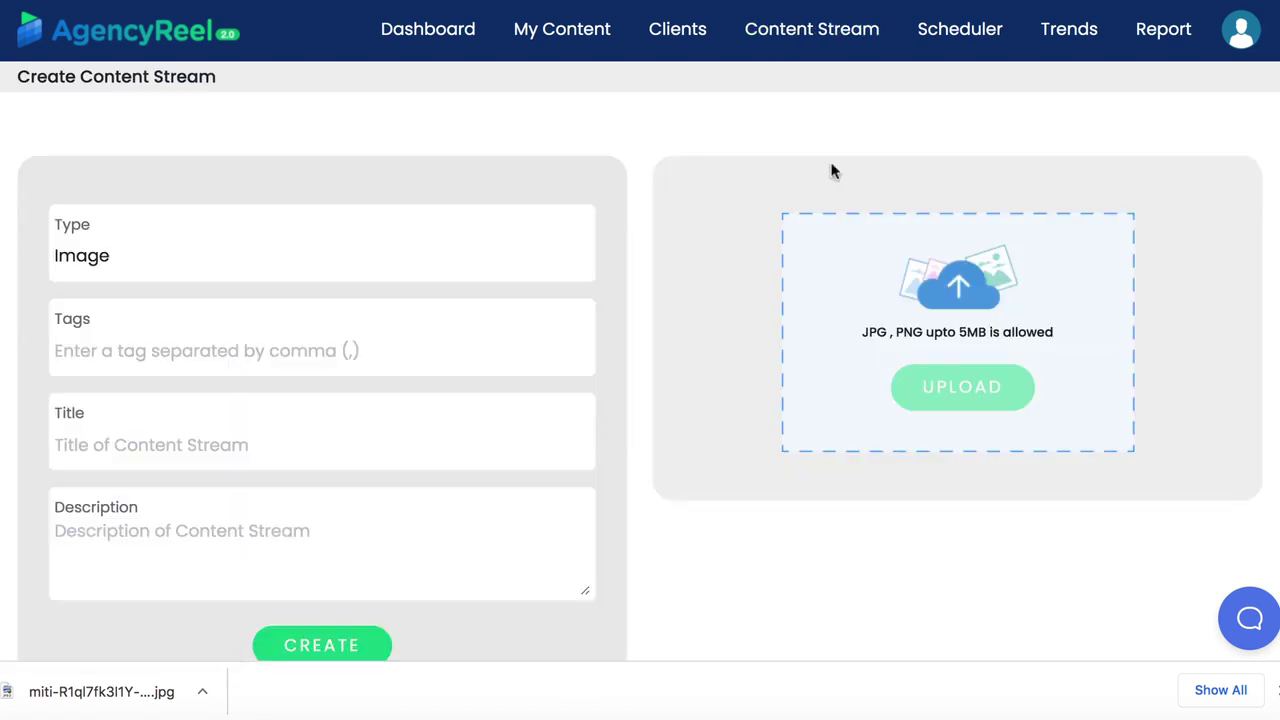
{"action": "left_click", "coordinate": [151, 346]}
{"action": "type", "text": "bakery"}
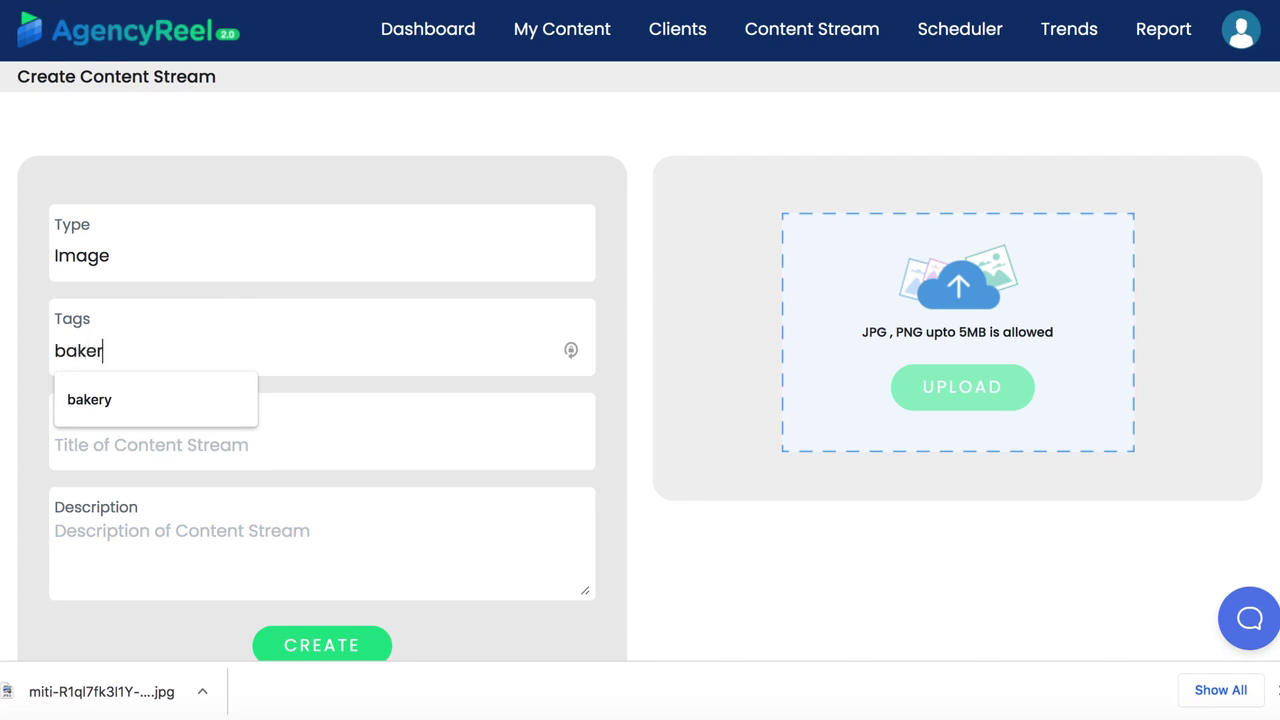
{"action": "left_click", "coordinate": [157, 436]}
{"action": "type", "text": "Bakery Images"}
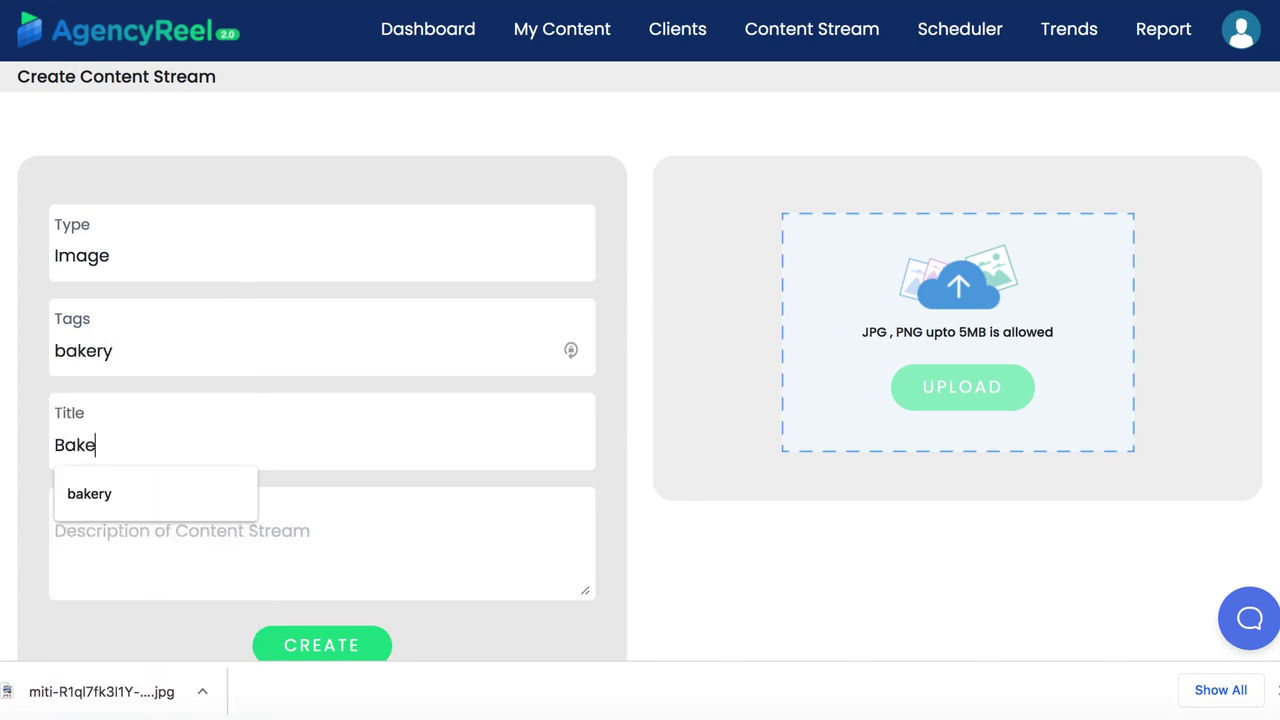
{"action": "left_click", "coordinate": [154, 526]}
{"action": "type", "text": "Bakery images for local client."}
{"action": "scroll", "coordinate": [457, 543], "scroll_direction": "down", "scroll_amount": 1}
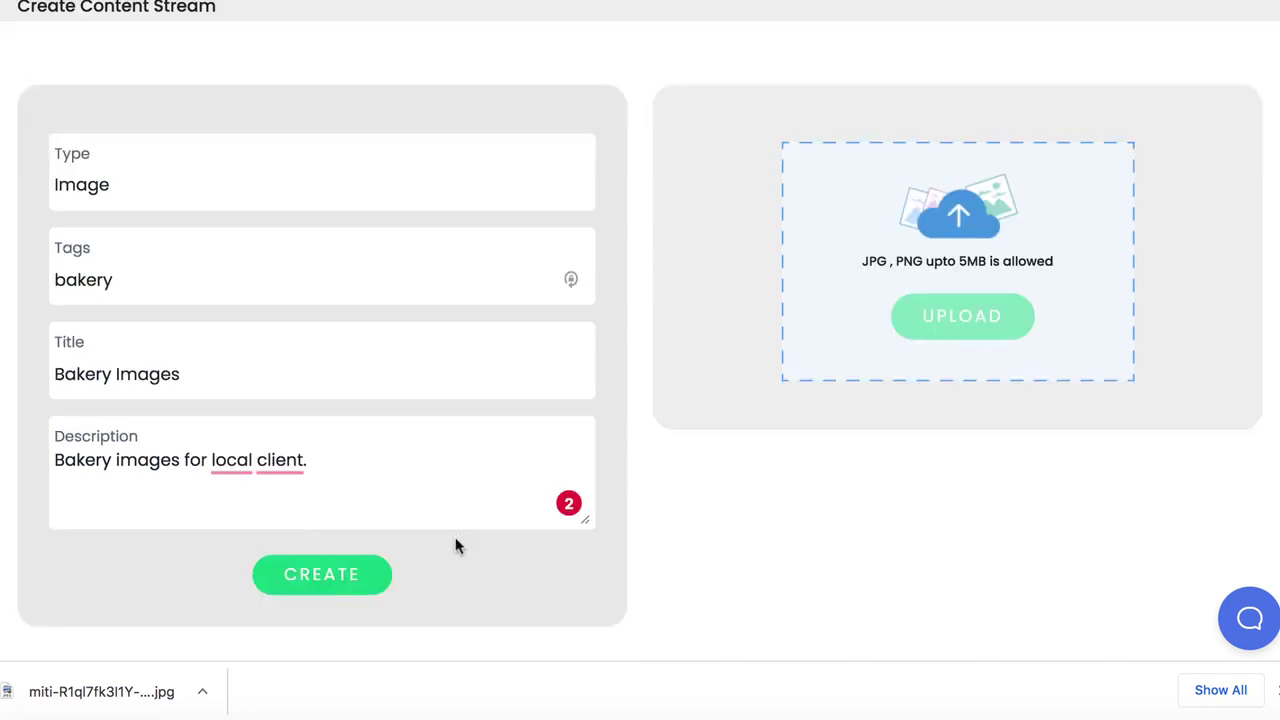
Create the stream and upload the bakery photo from Downloads into it
{"action": "left_click", "coordinate": [343, 578]}
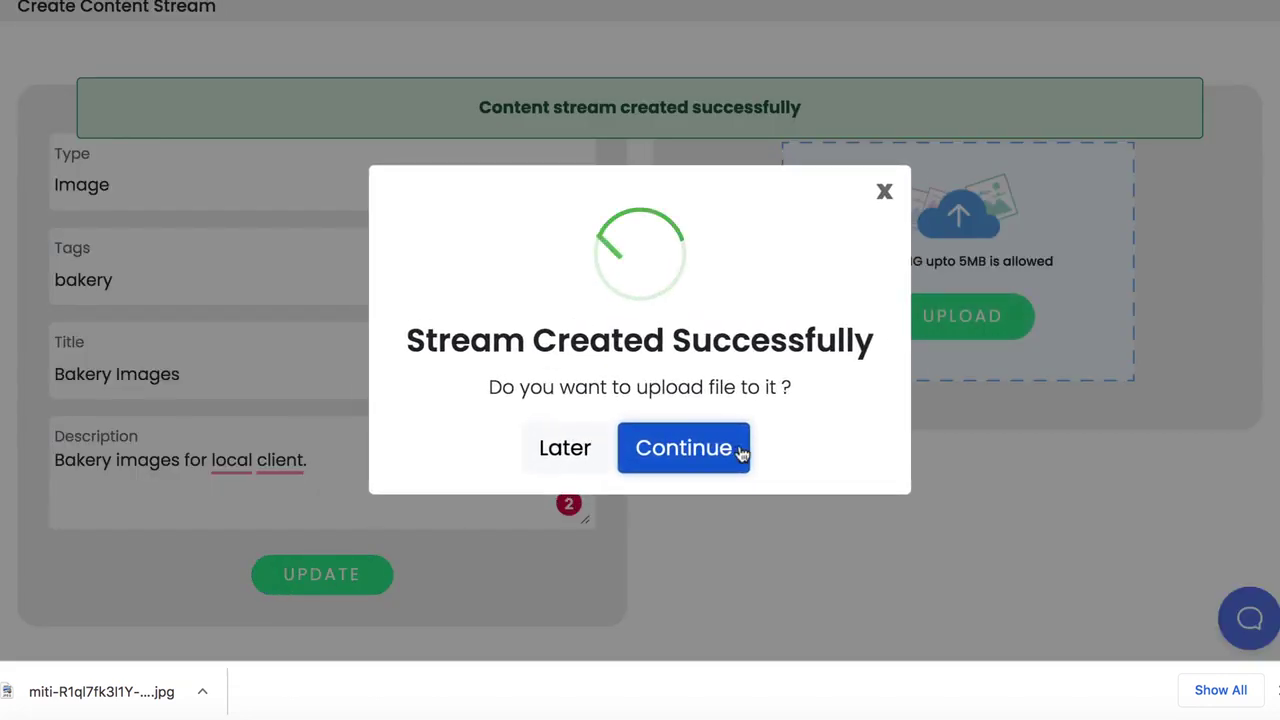
{"action": "left_click", "coordinate": [705, 447]}
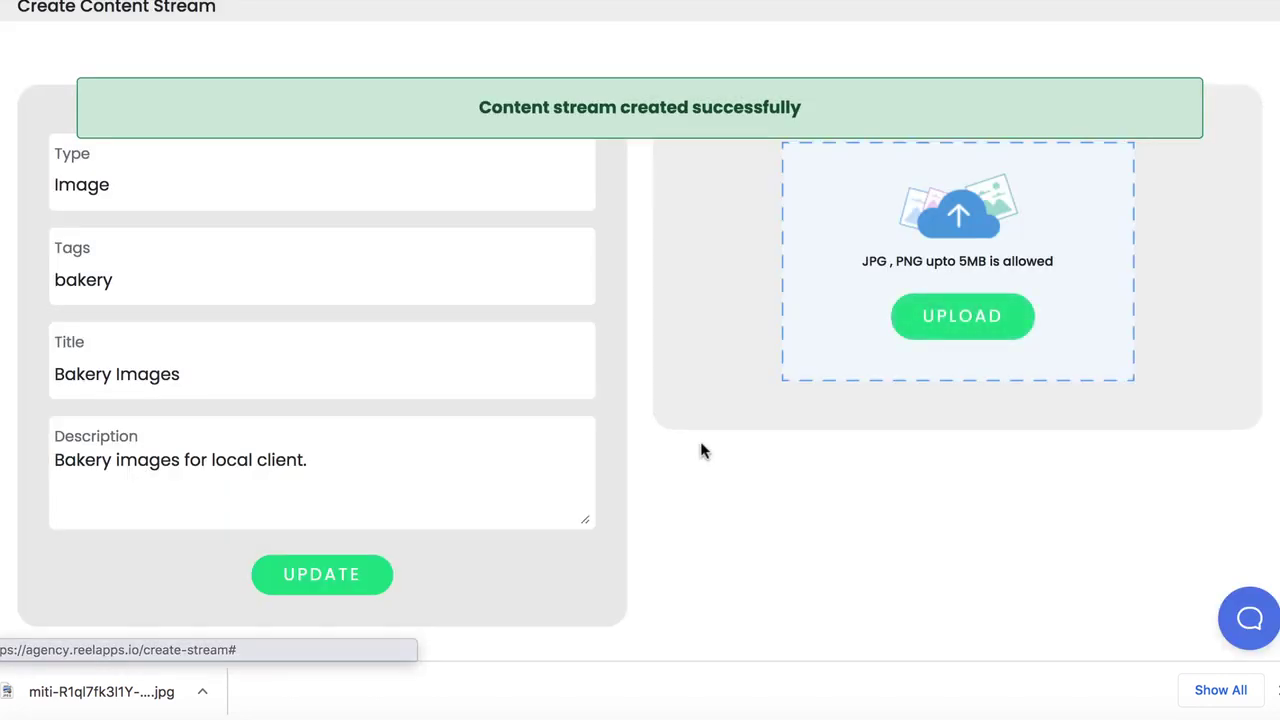
{"action": "left_click", "coordinate": [986, 320]}
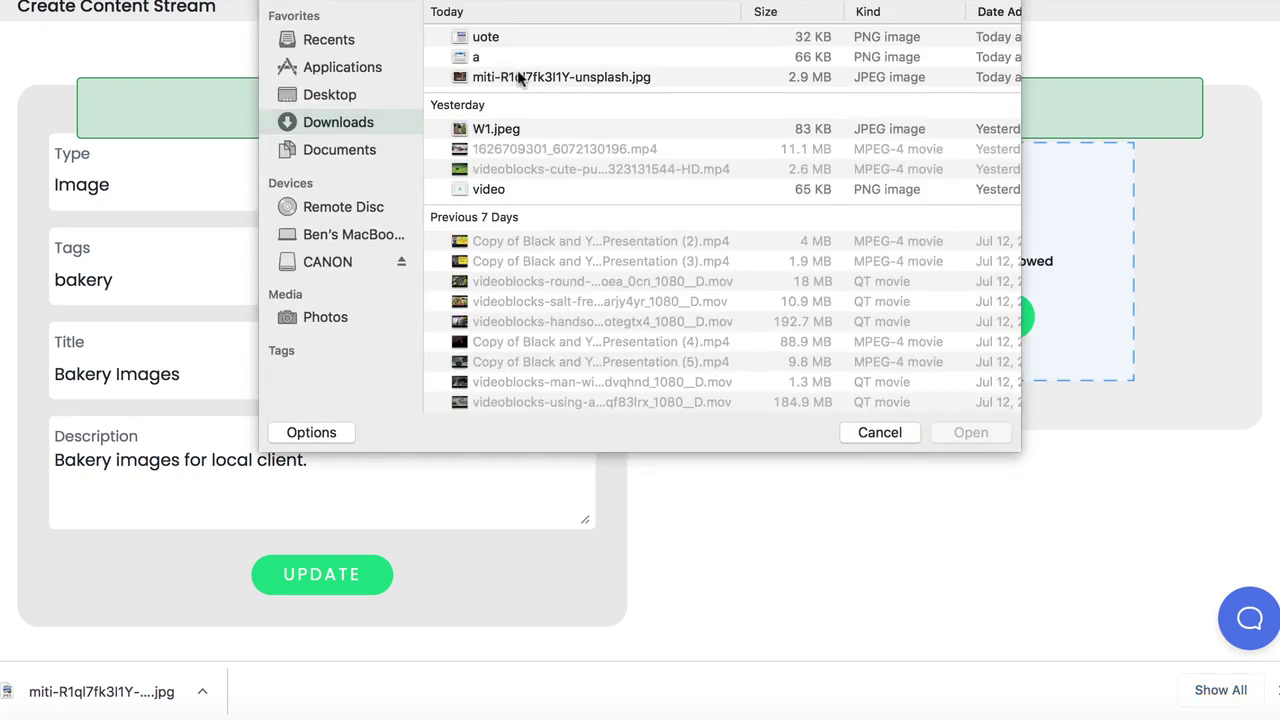
{"action": "left_click", "coordinate": [530, 77]}
{"action": "left_click", "coordinate": [985, 436]}
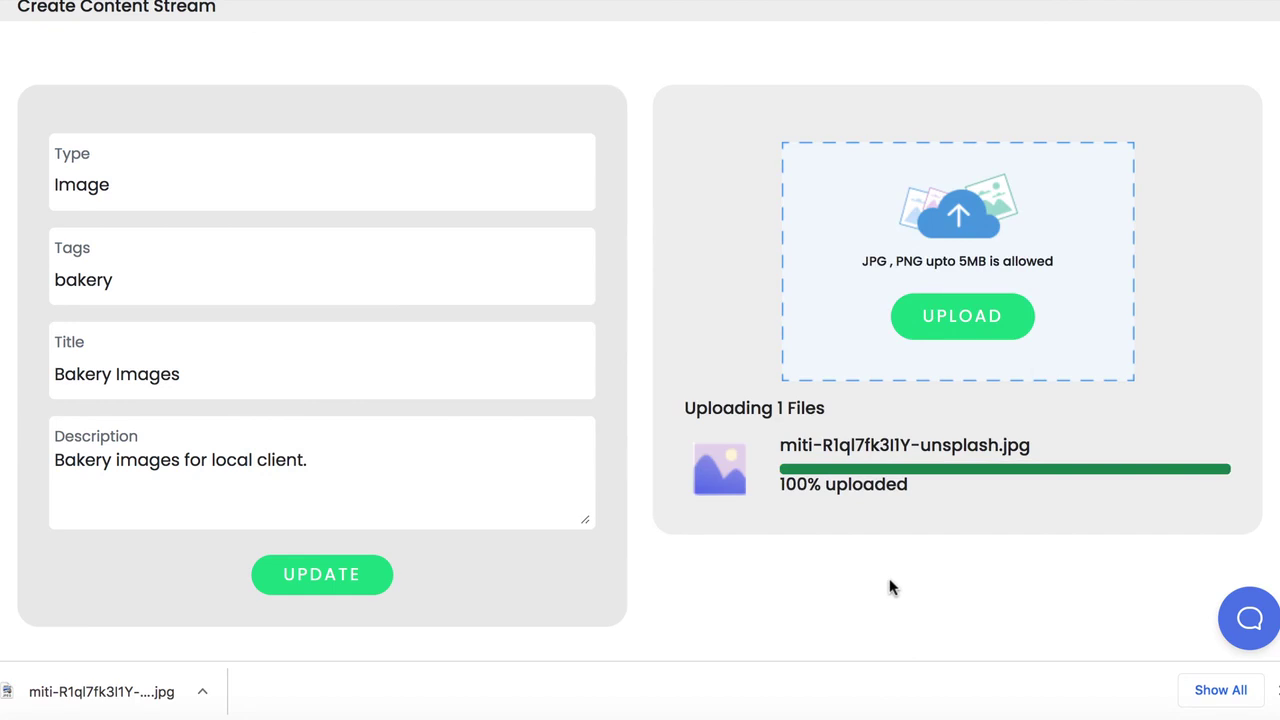
{"action": "scroll", "coordinate": [889, 589], "scroll_direction": "down", "scroll_amount": 3}
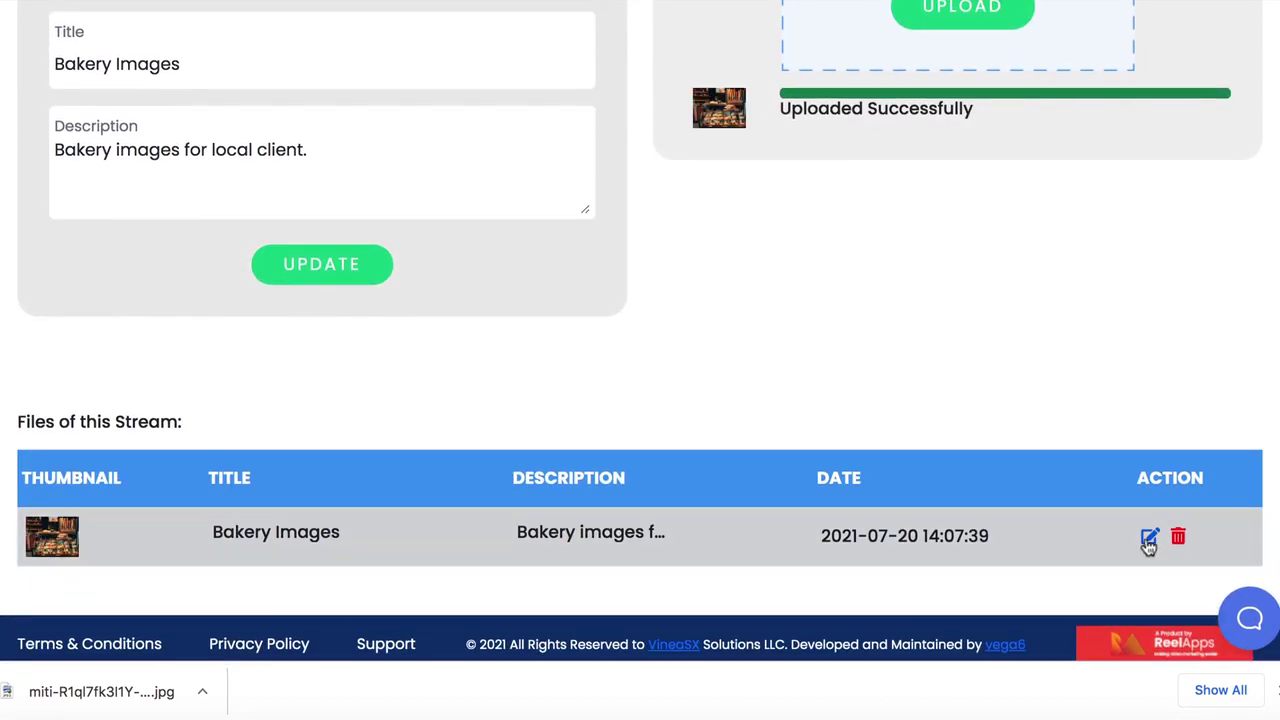
Replace the uploaded file's description with 'The description'
{"action": "left_click", "coordinate": [1147, 537]}
{"action": "left_click", "coordinate": [432, 279]}
{"action": "key", "text": "ctrl+a"}
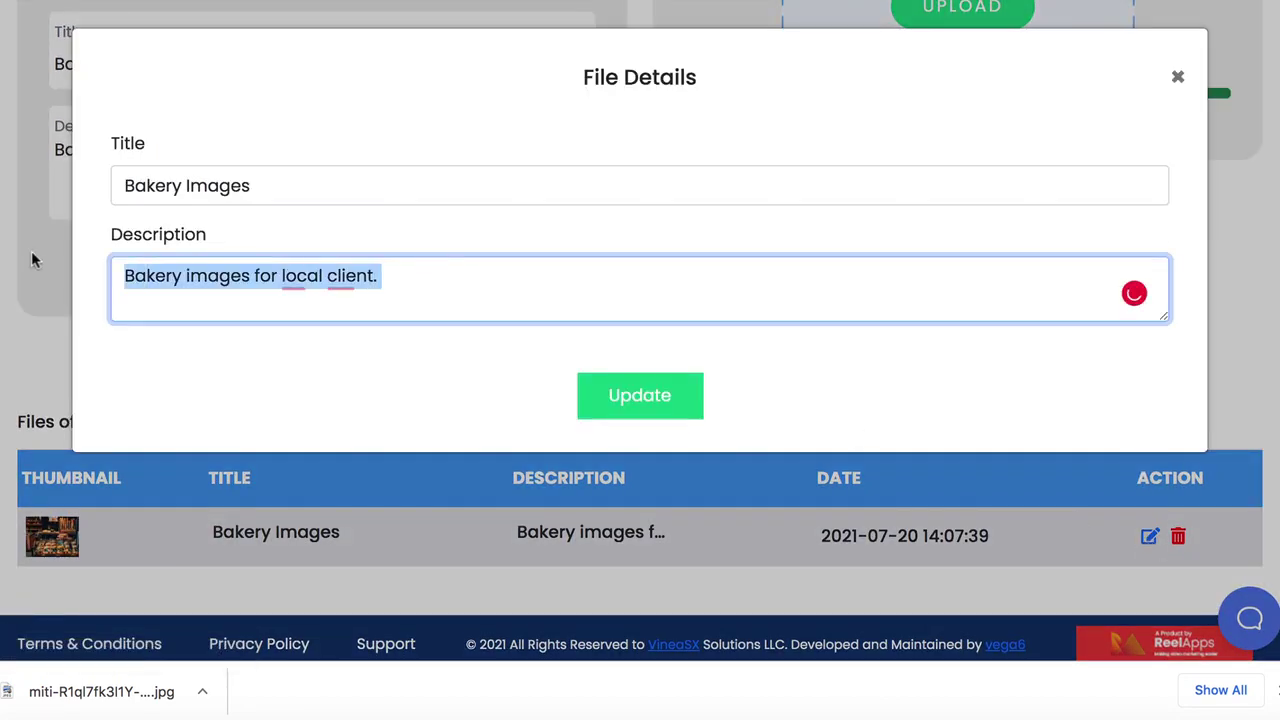
{"action": "type", "text": "The description"}
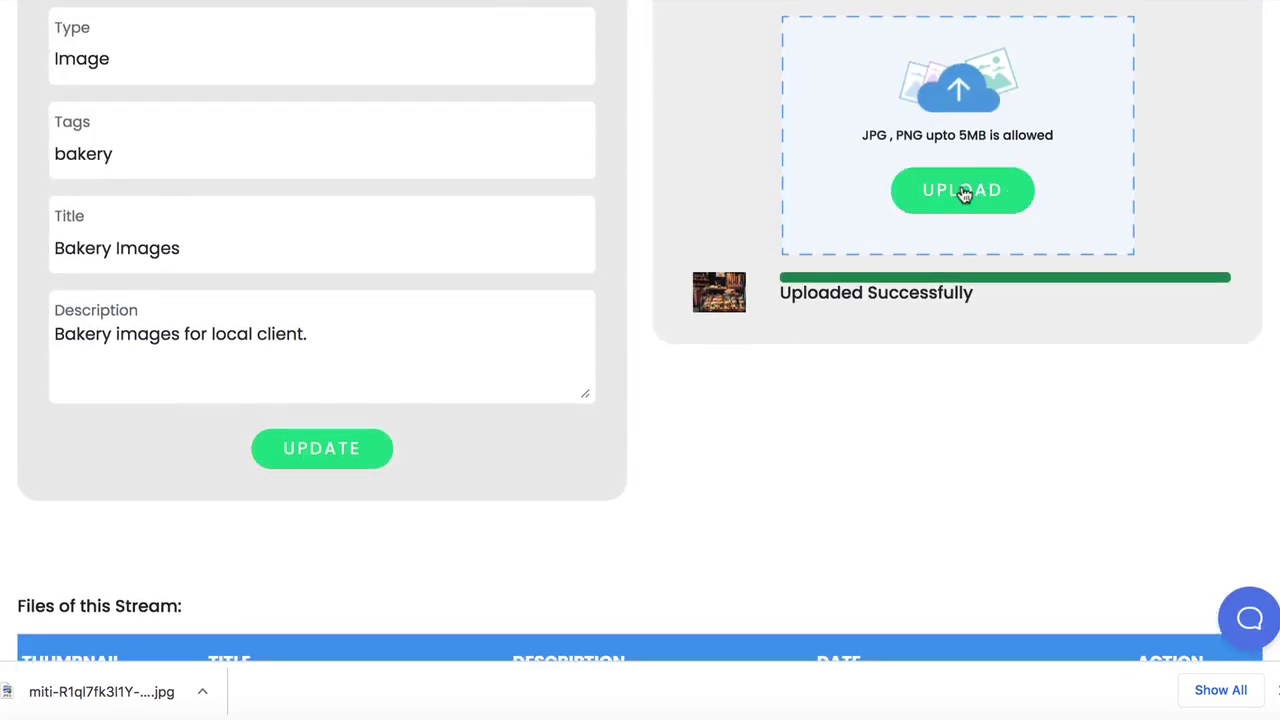
{"action": "scroll", "coordinate": [963, 193], "scroll_direction": "up", "scroll_amount": 2}
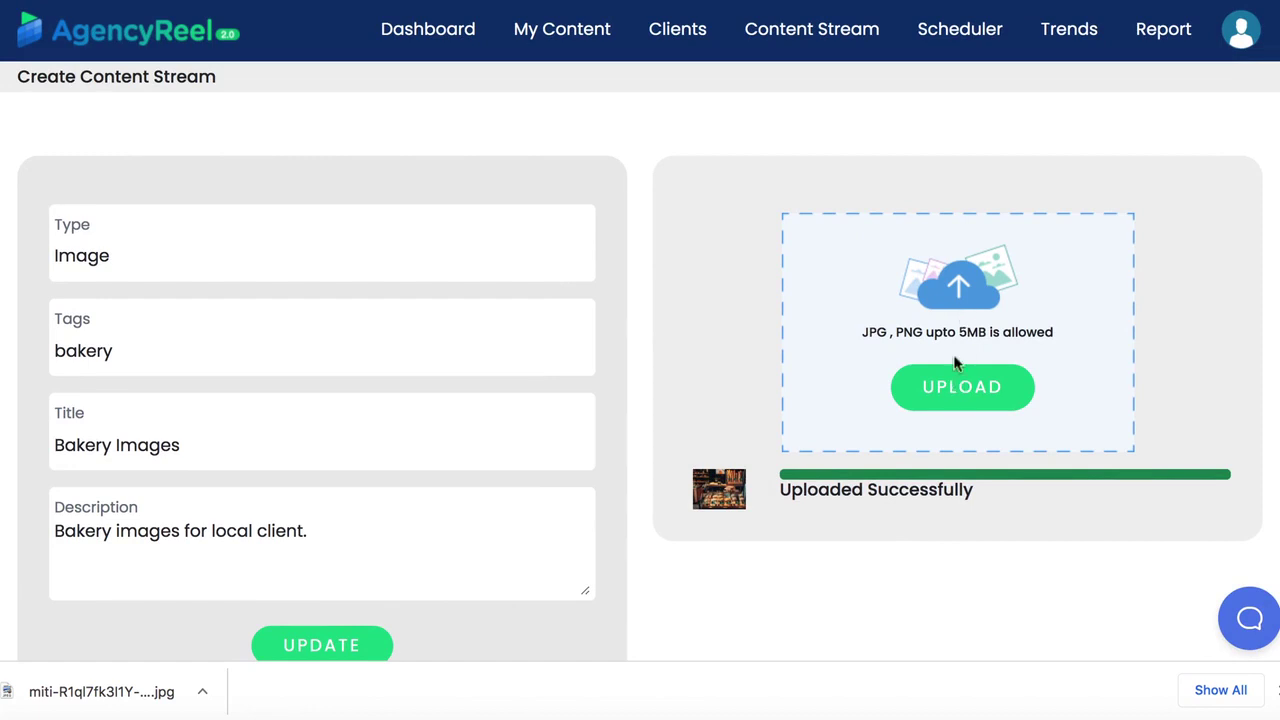
Show the July 2021 Scheduler calendar and dismiss the browser's downloads bar
{"action": "left_click", "coordinate": [973, 42]}
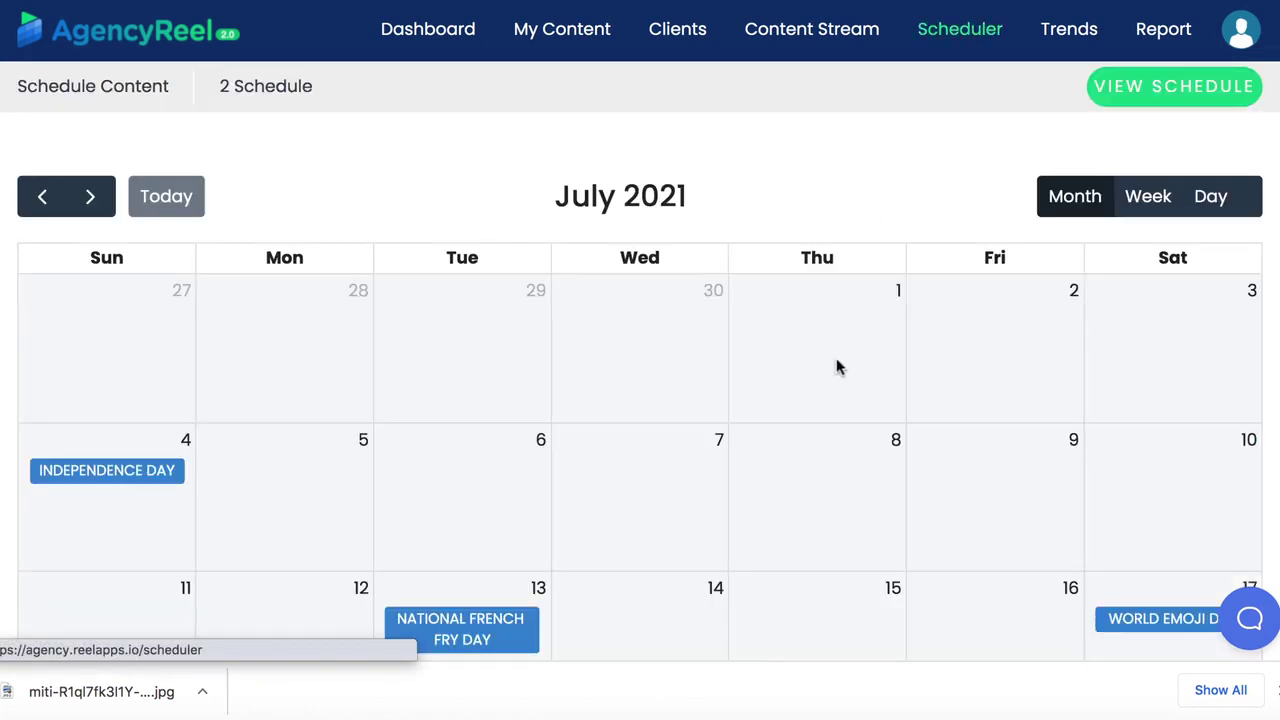
{"action": "scroll", "coordinate": [803, 462], "scroll_direction": "down", "scroll_amount": 2}
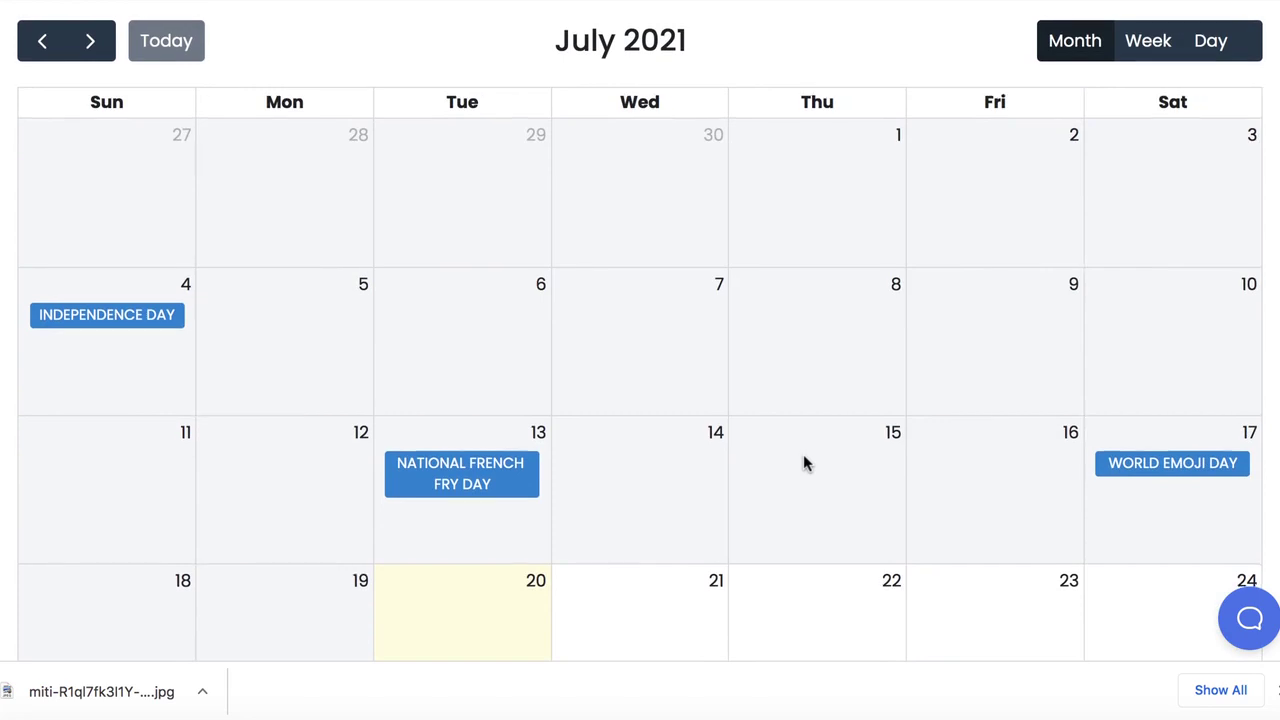
{"action": "scroll", "coordinate": [803, 462], "scroll_direction": "down", "scroll_amount": 3}
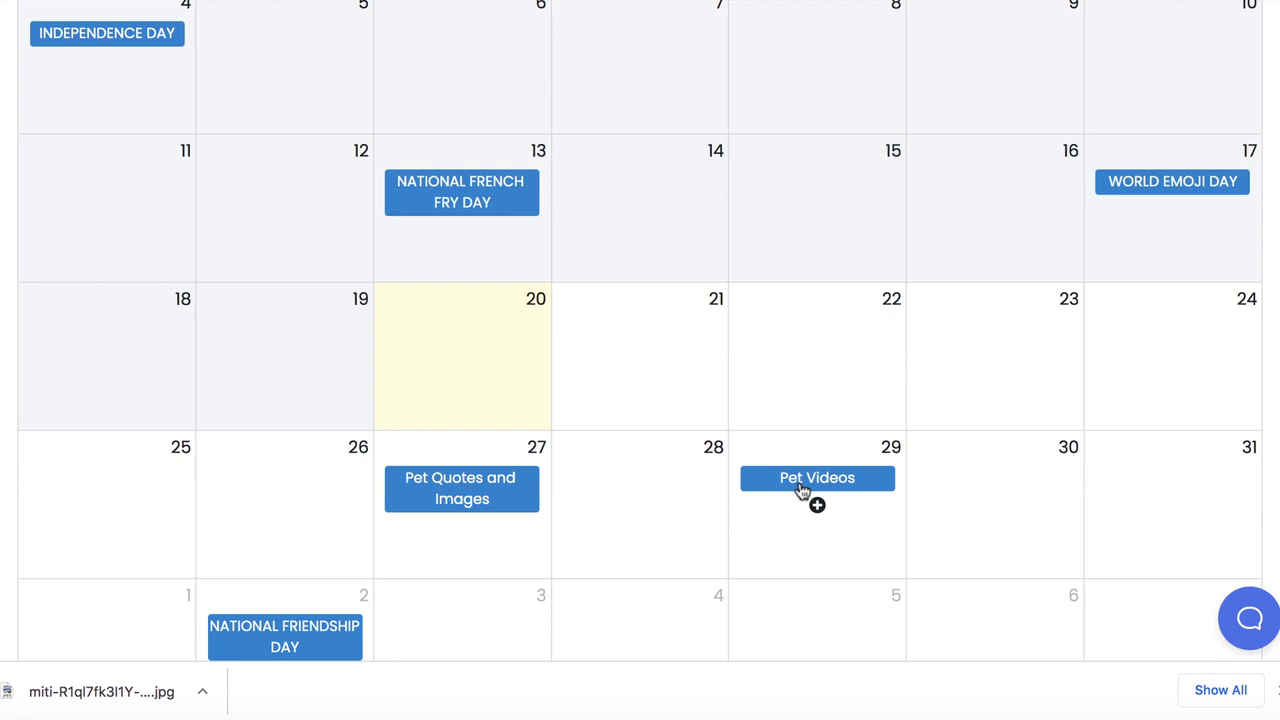
{"action": "left_click", "coordinate": [1274, 690]}
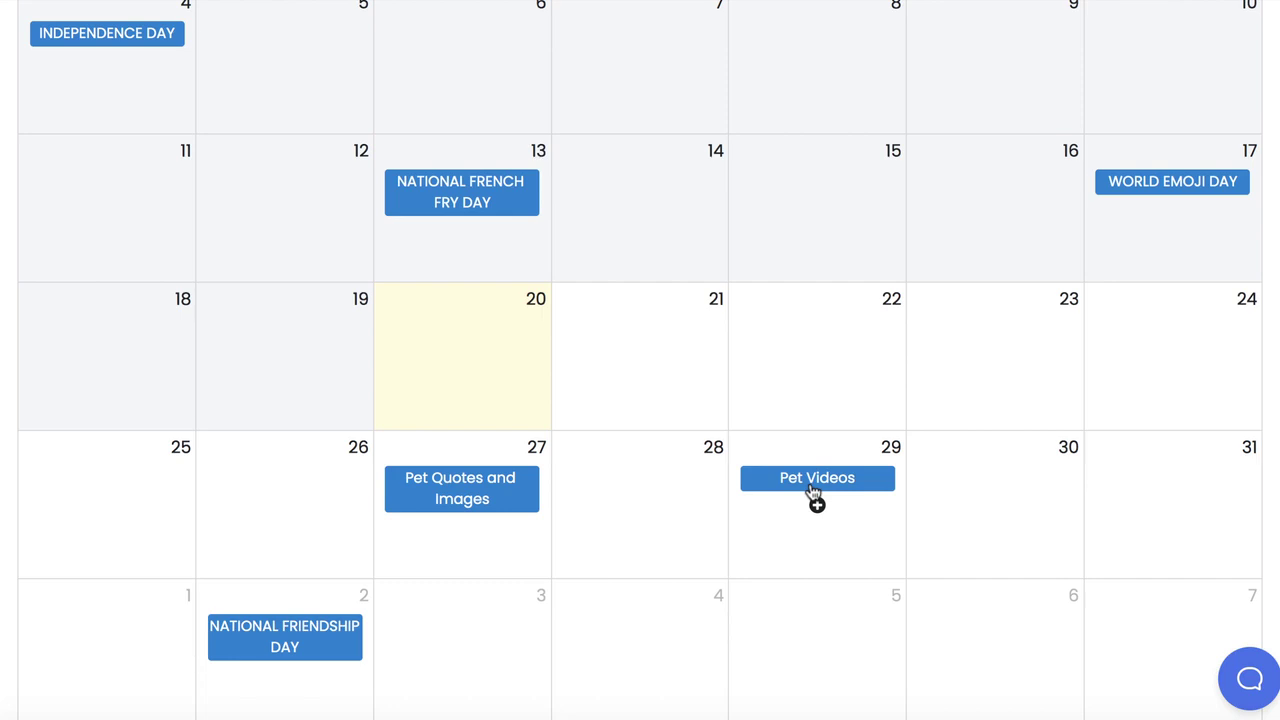
{"action": "scroll", "coordinate": [813, 490], "scroll_direction": "down", "scroll_amount": 1}
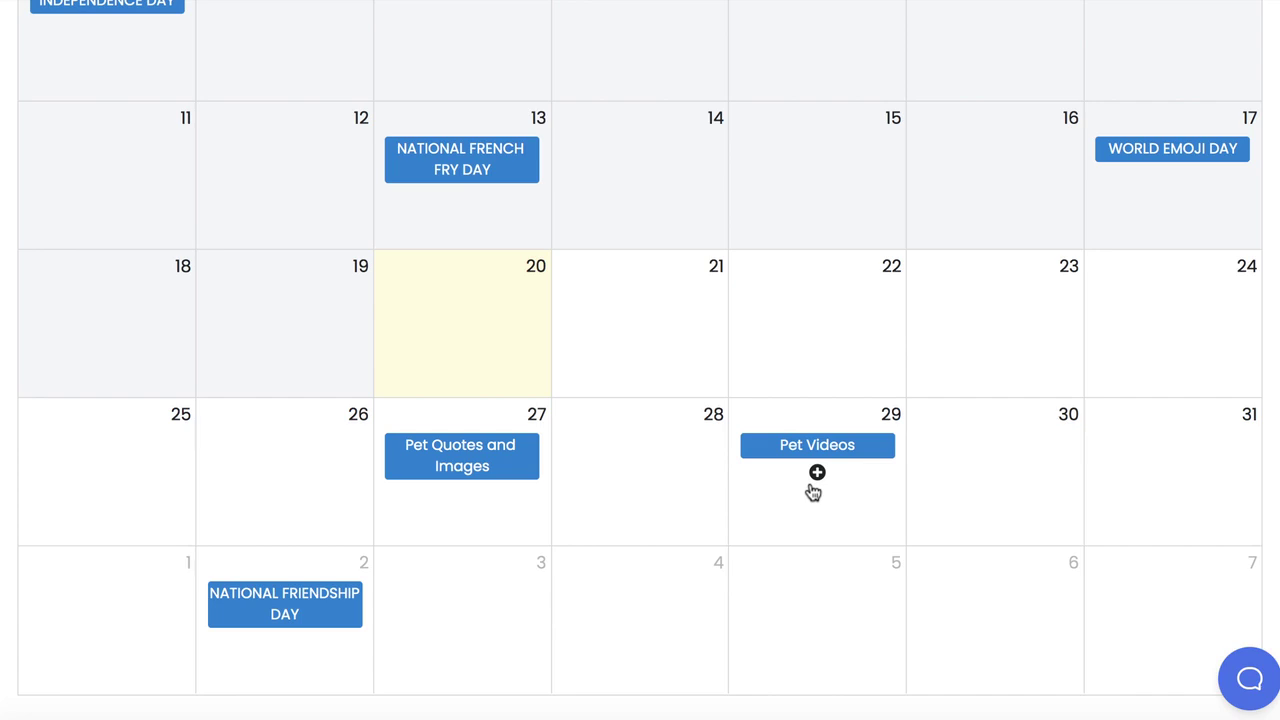
For July 30, choose client Pets Plus, the Pet Quotes and Images stream and a social account
{"action": "left_click", "coordinate": [988, 465]}
{"action": "left_click", "coordinate": [345, 290]}
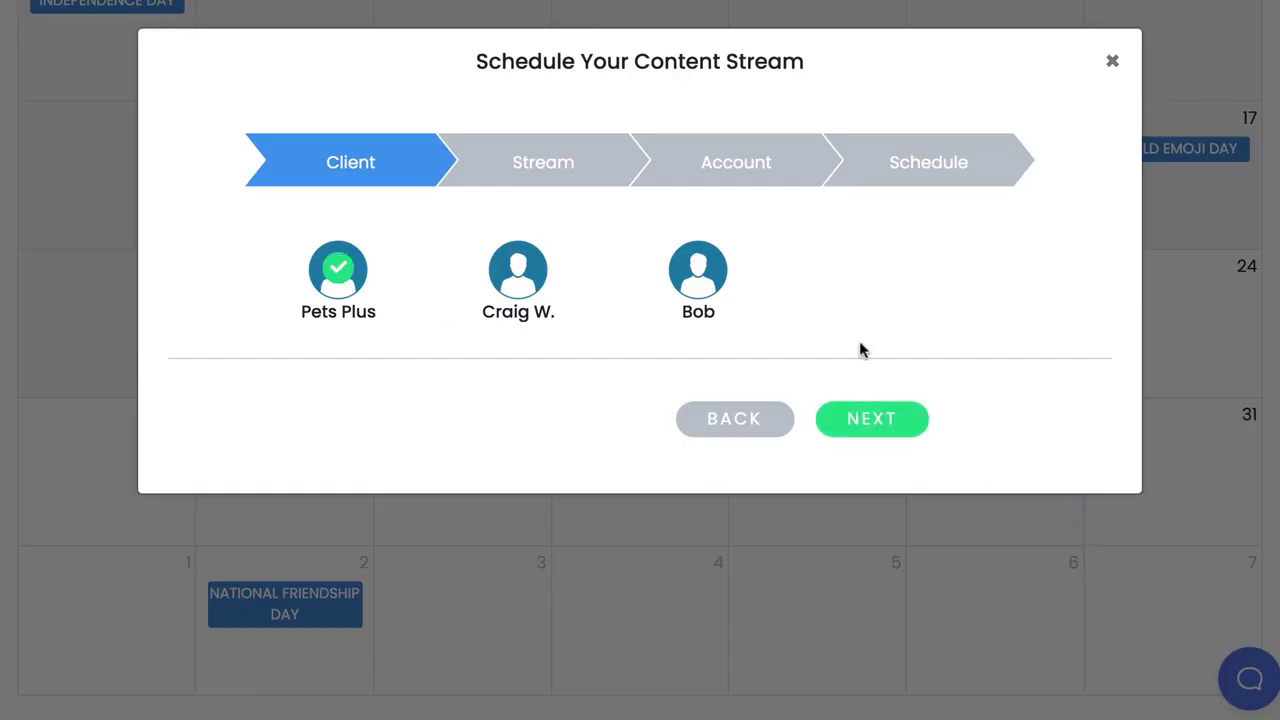
{"action": "left_click", "coordinate": [866, 428]}
{"action": "left_click", "coordinate": [320, 284]}
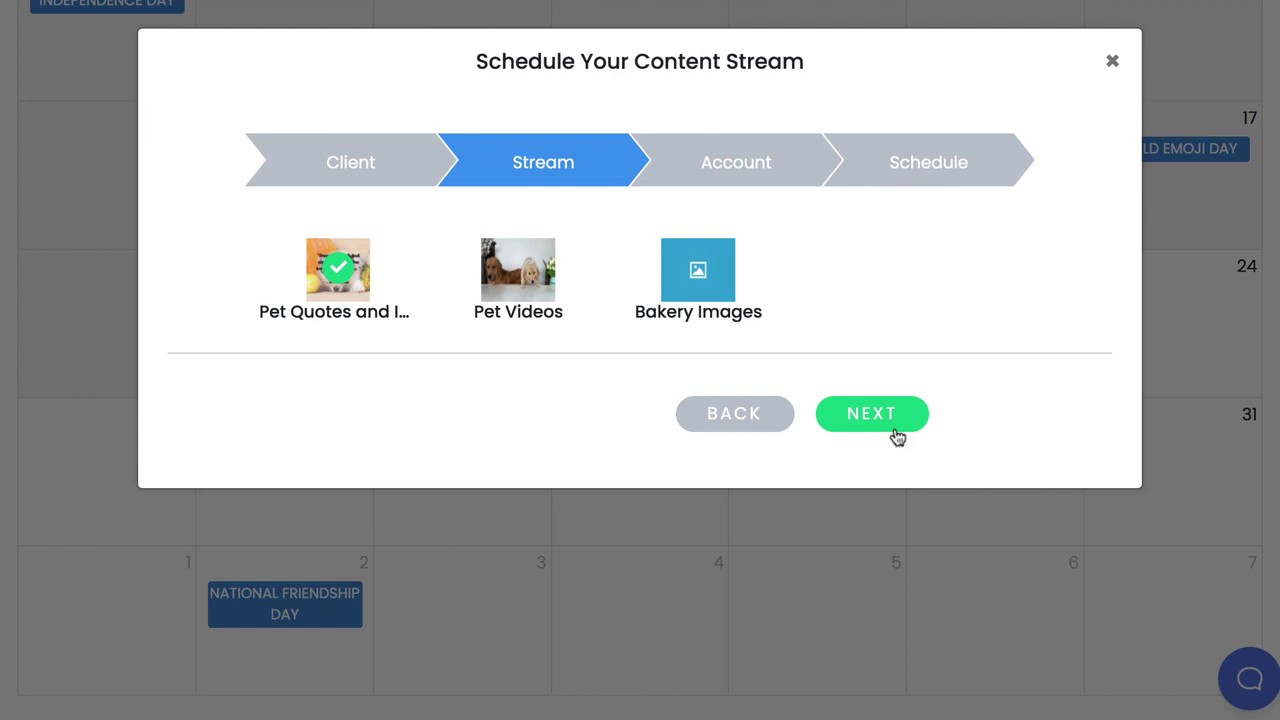
{"action": "left_click", "coordinate": [889, 428]}
{"action": "left_click", "coordinate": [316, 274]}
{"action": "left_click", "coordinate": [840, 416]}
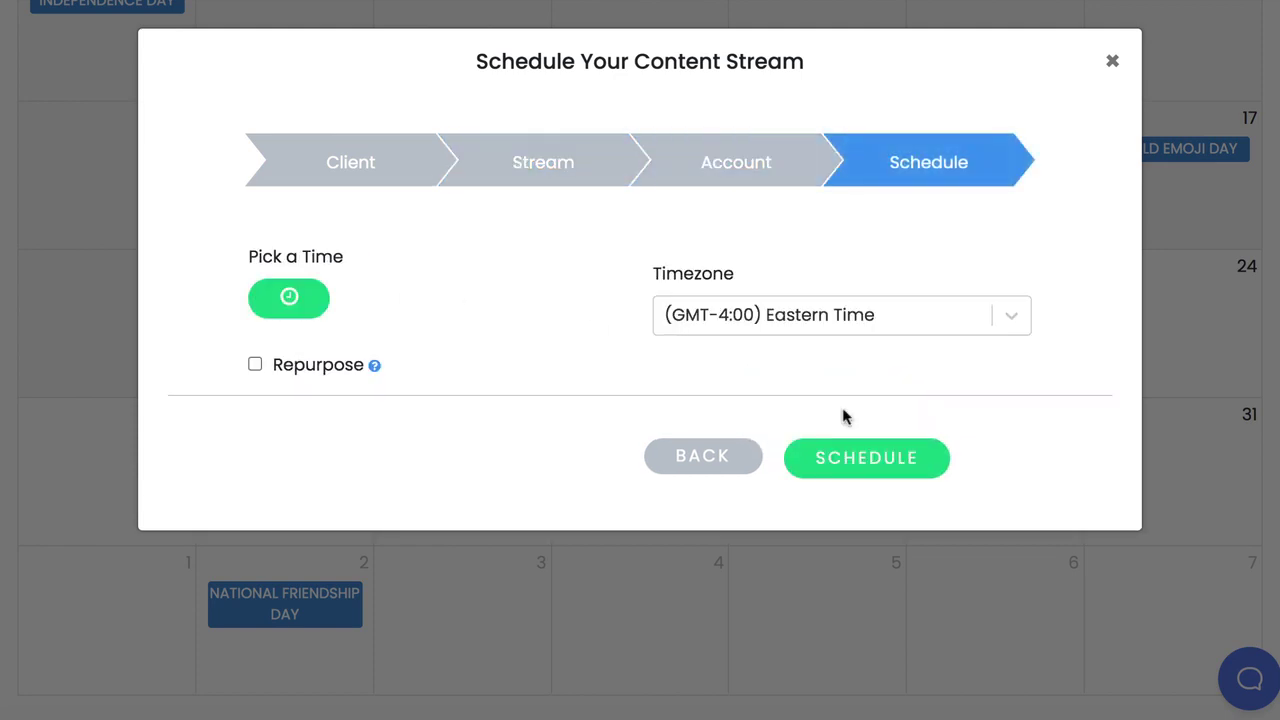
Turn on repurposing, keep the 12:00 posting time, schedule it and close the wizard
{"action": "left_click", "coordinate": [254, 365]}
{"action": "left_click", "coordinate": [298, 292]}
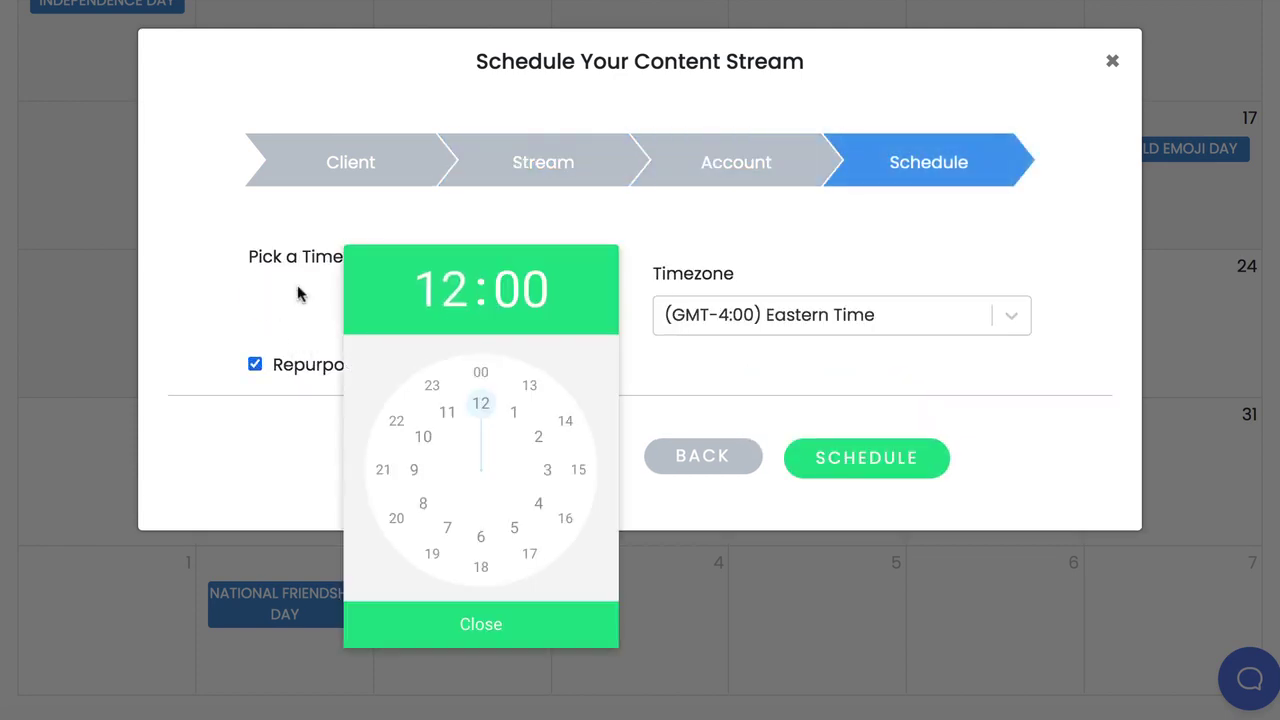
{"action": "left_click", "coordinate": [503, 622]}
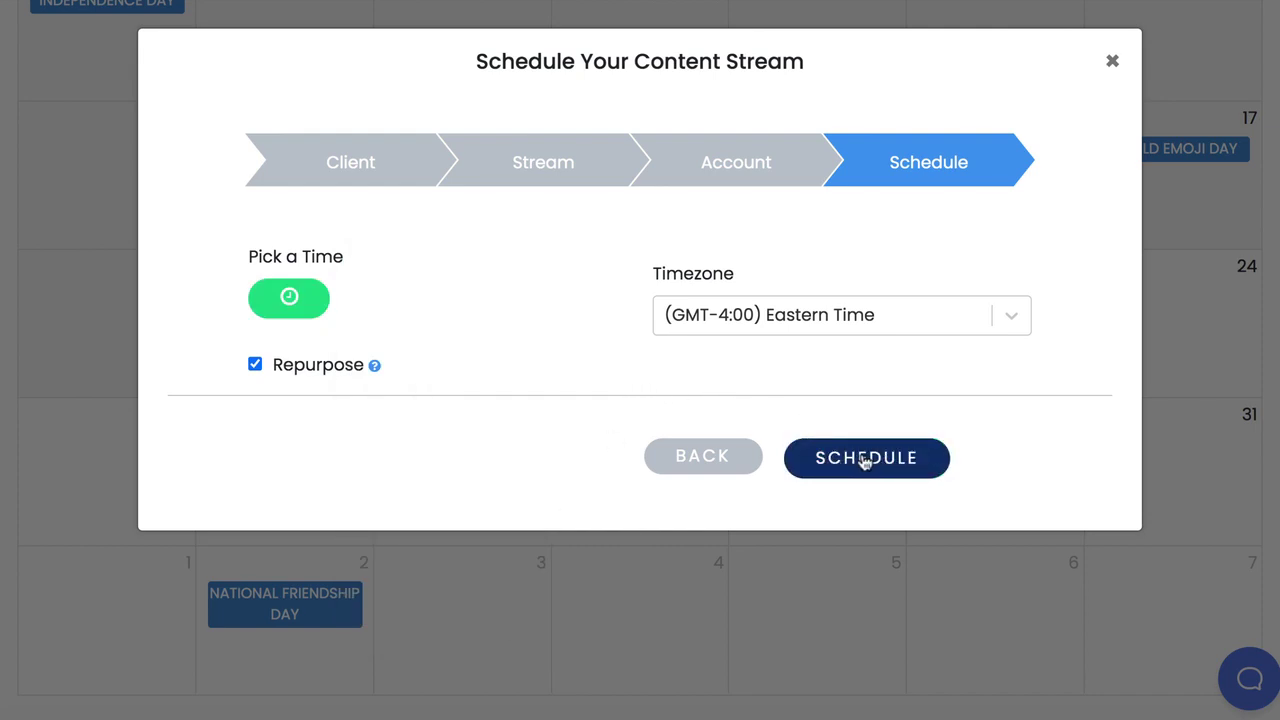
{"action": "left_click", "coordinate": [866, 458]}
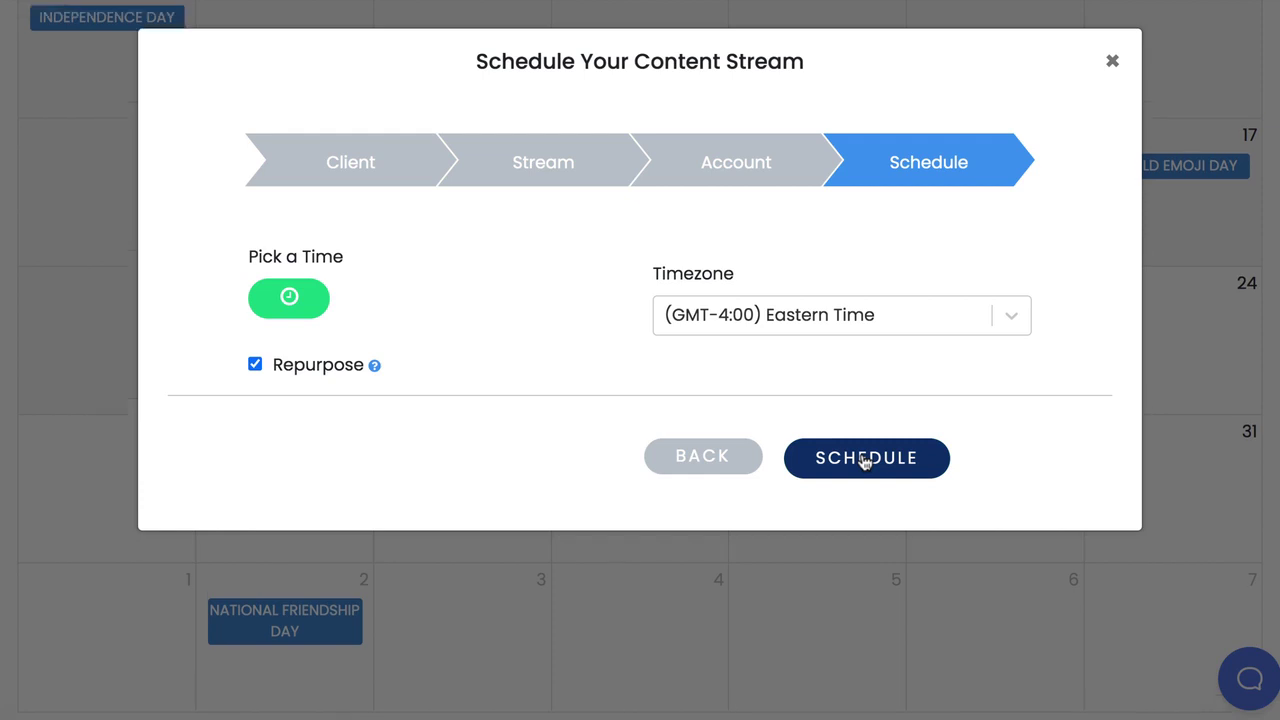
{"action": "left_click", "coordinate": [1111, 61]}
{"action": "scroll", "coordinate": [852, 257], "scroll_direction": "up", "scroll_amount": 3}
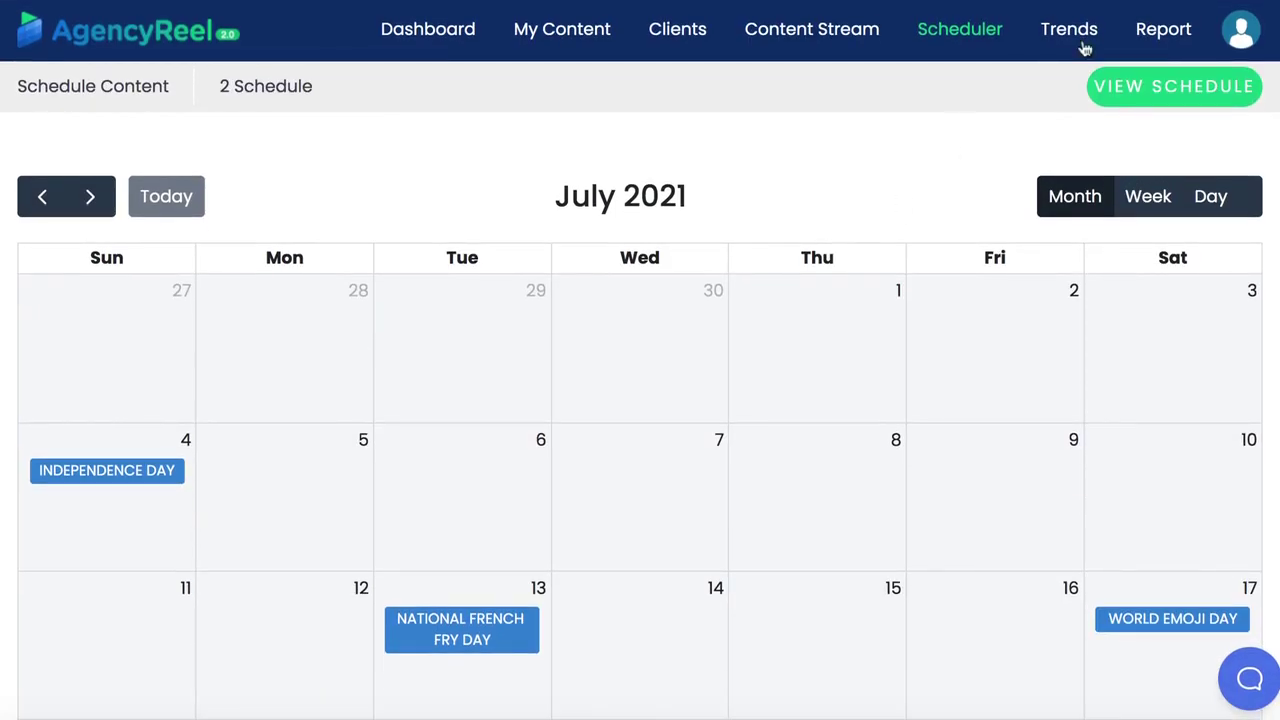
Search Reddit trends for the keyword dogs and scroll through the results
{"action": "left_click", "coordinate": [1087, 31]}
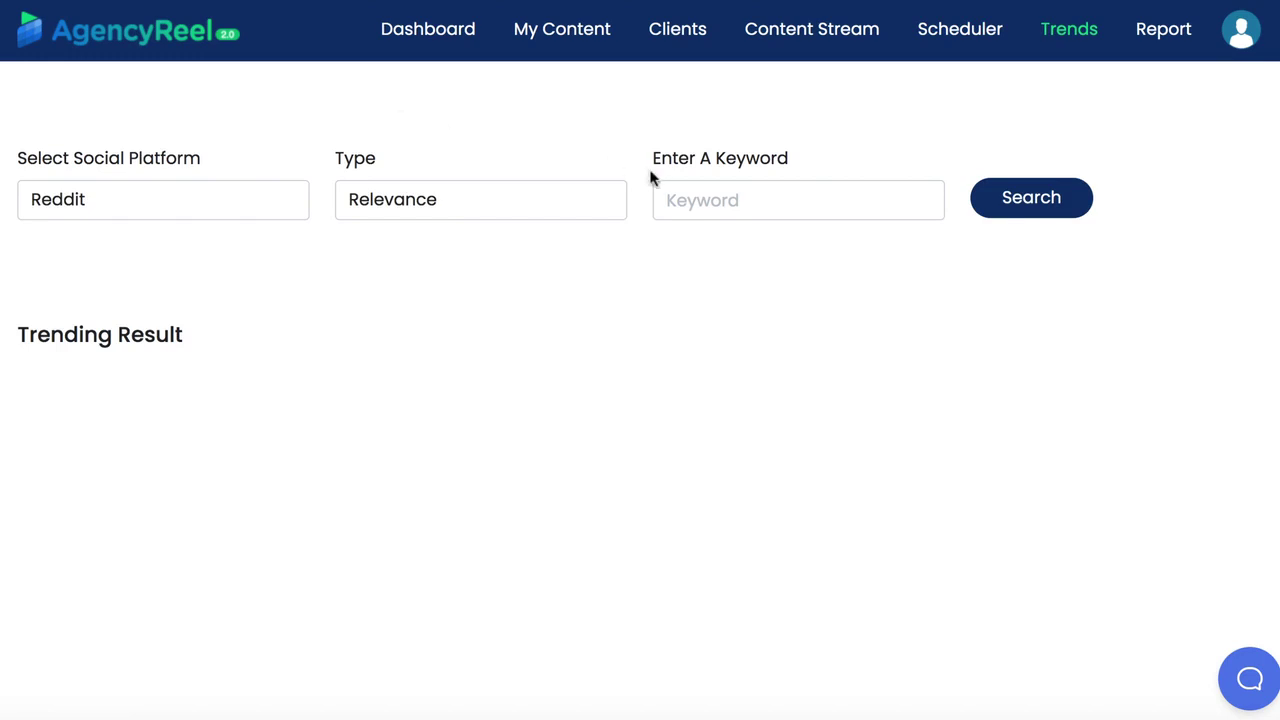
{"action": "left_click", "coordinate": [686, 205]}
{"action": "type", "text": "dogs"}
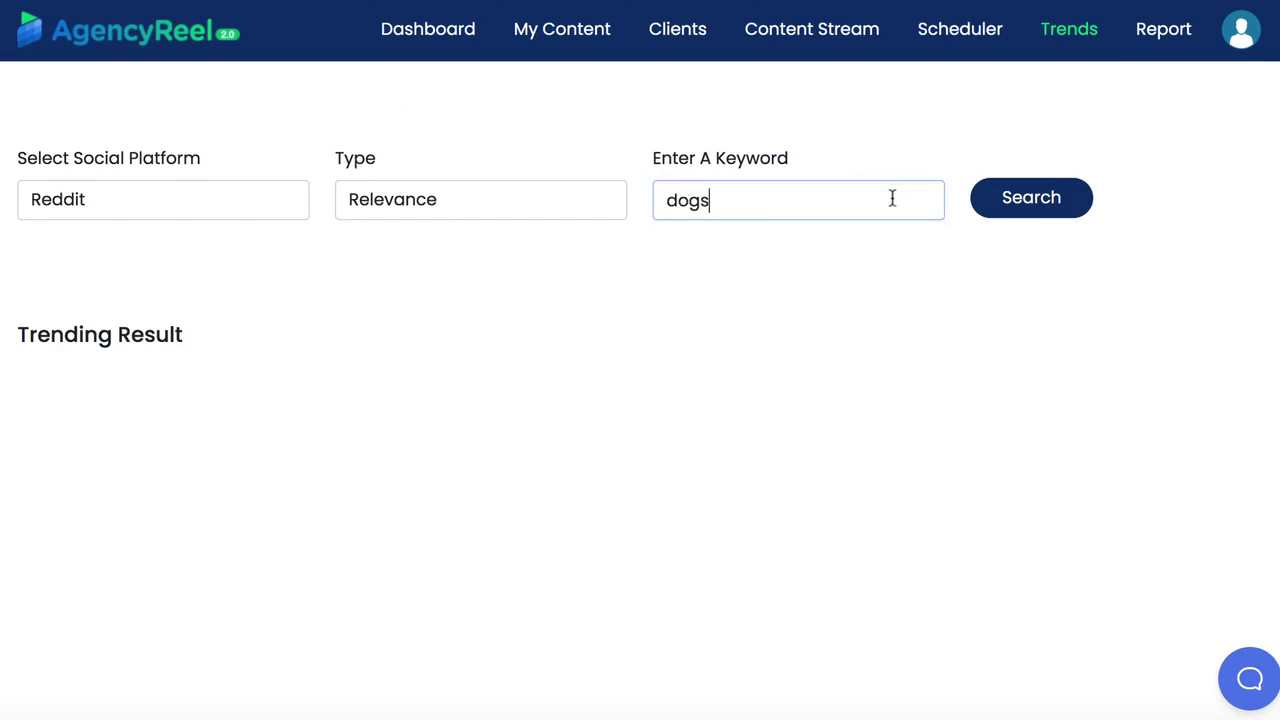
{"action": "left_click", "coordinate": [998, 200]}
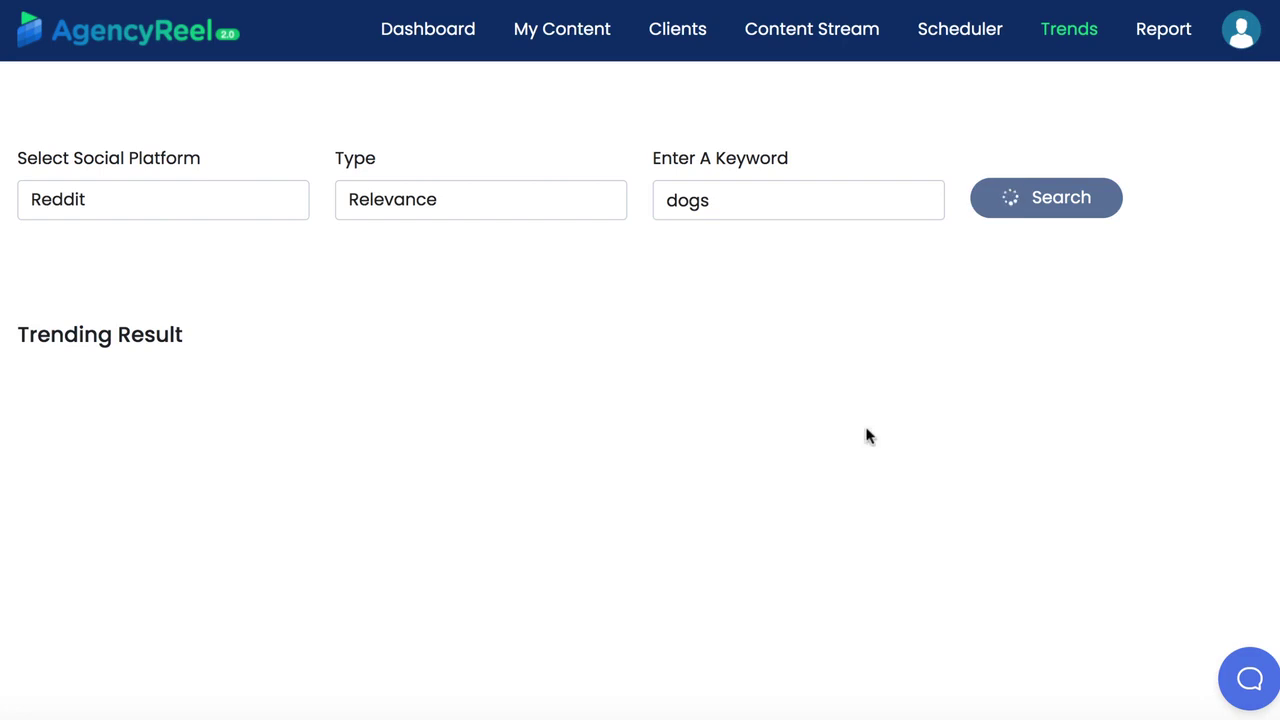
{"action": "scroll", "coordinate": [869, 435], "scroll_direction": "down", "scroll_amount": 6}
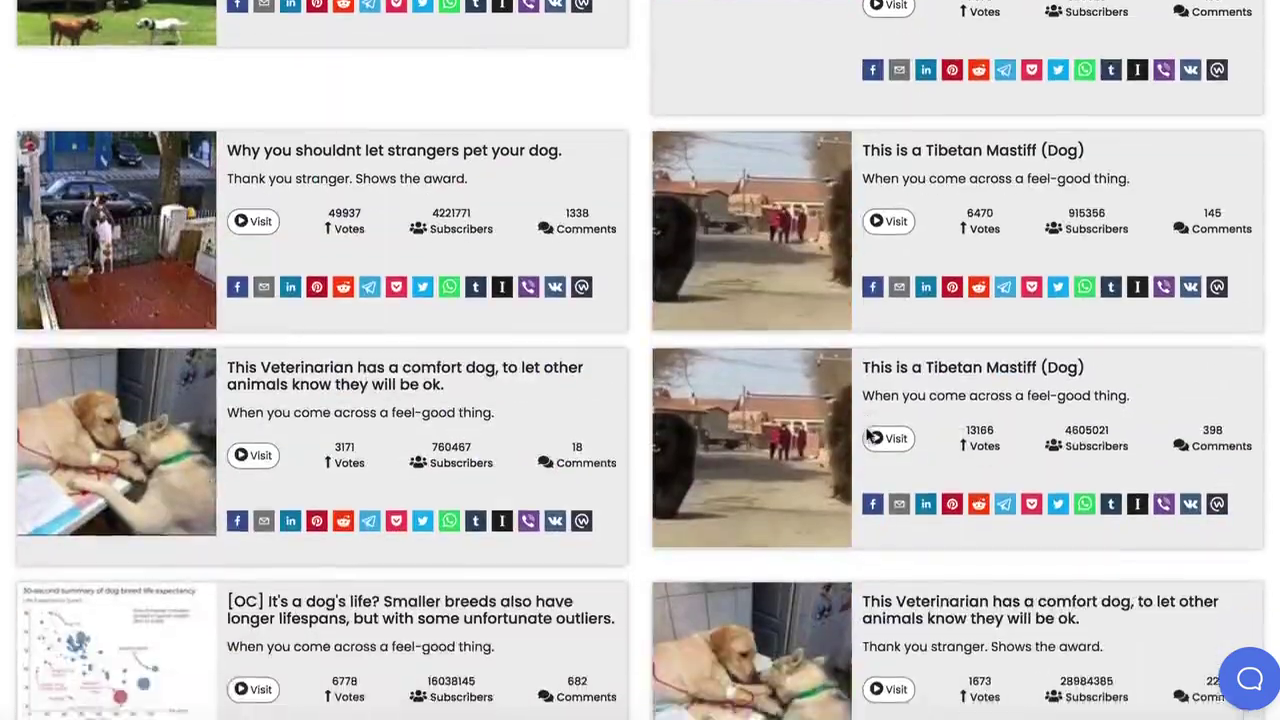
{"action": "scroll", "coordinate": [870, 437], "scroll_direction": "down", "scroll_amount": 8}
{"action": "scroll", "coordinate": [870, 437], "scroll_direction": "up", "scroll_amount": 13}
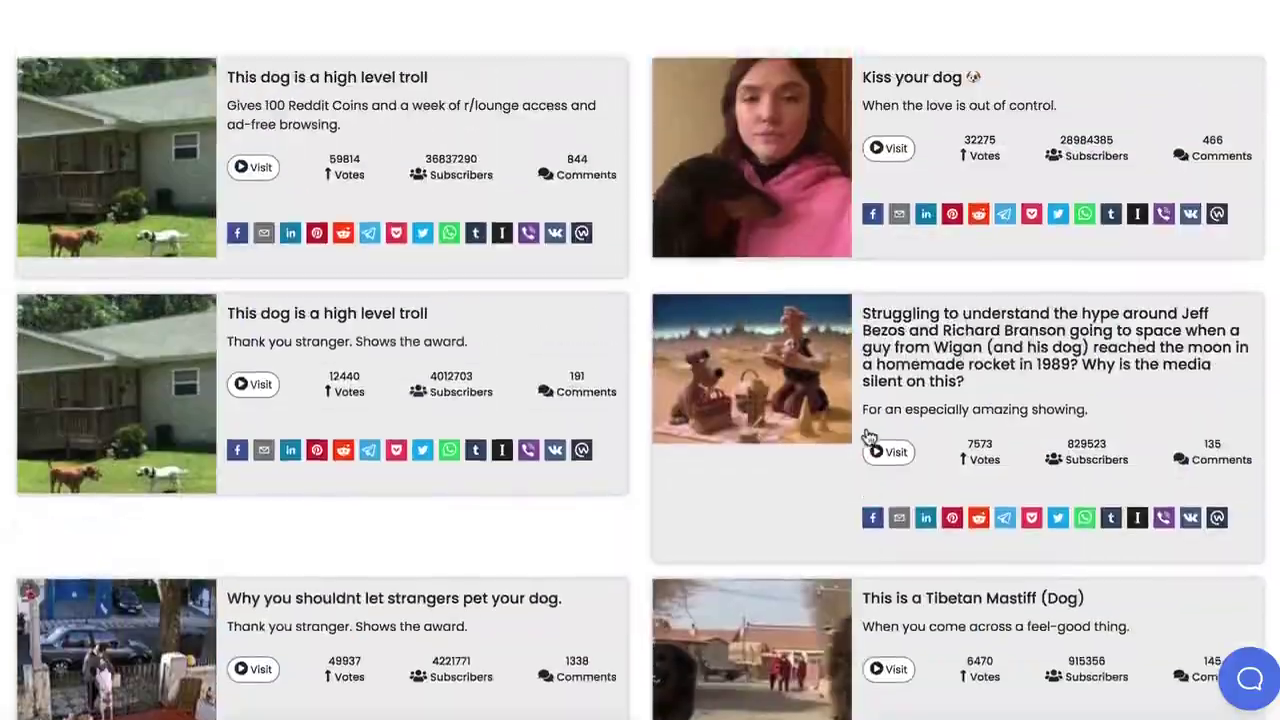
{"action": "scroll", "coordinate": [869, 436], "scroll_direction": "up", "scroll_amount": 4}
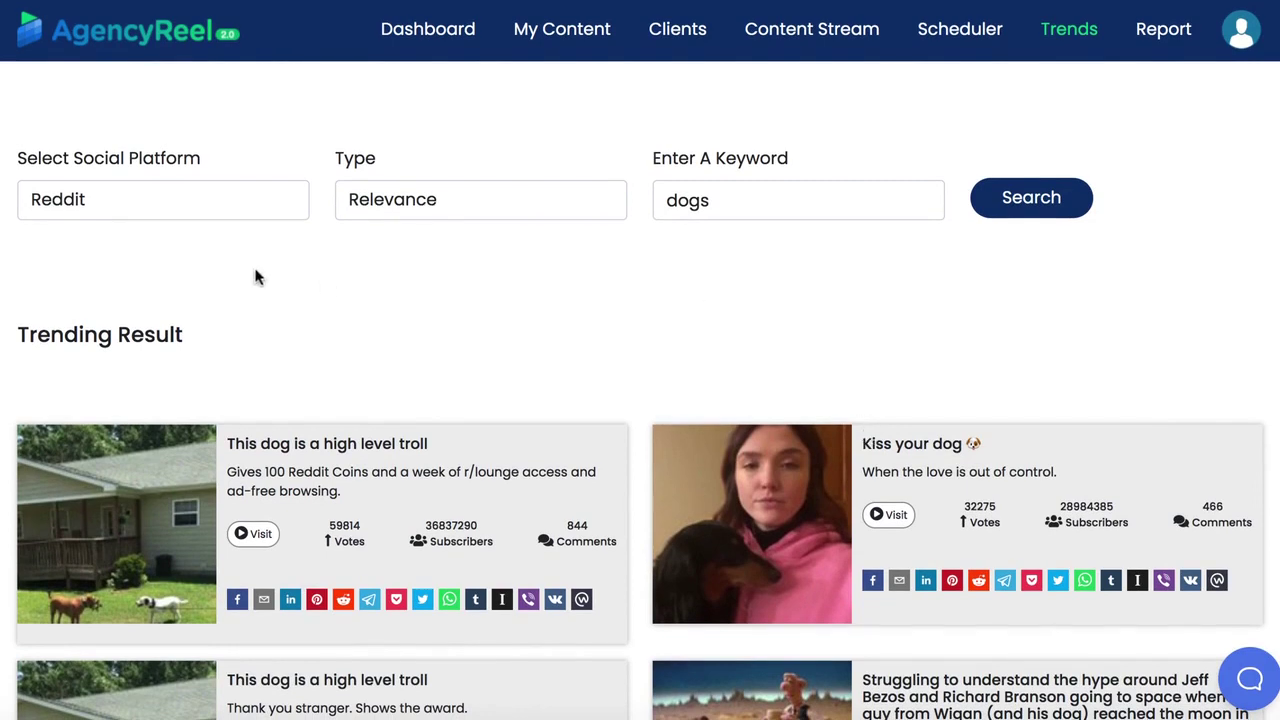
Switch the trend search to YouTube and search for dogs
{"action": "left_click", "coordinate": [214, 203]}
{"action": "left_click", "coordinate": [191, 249]}
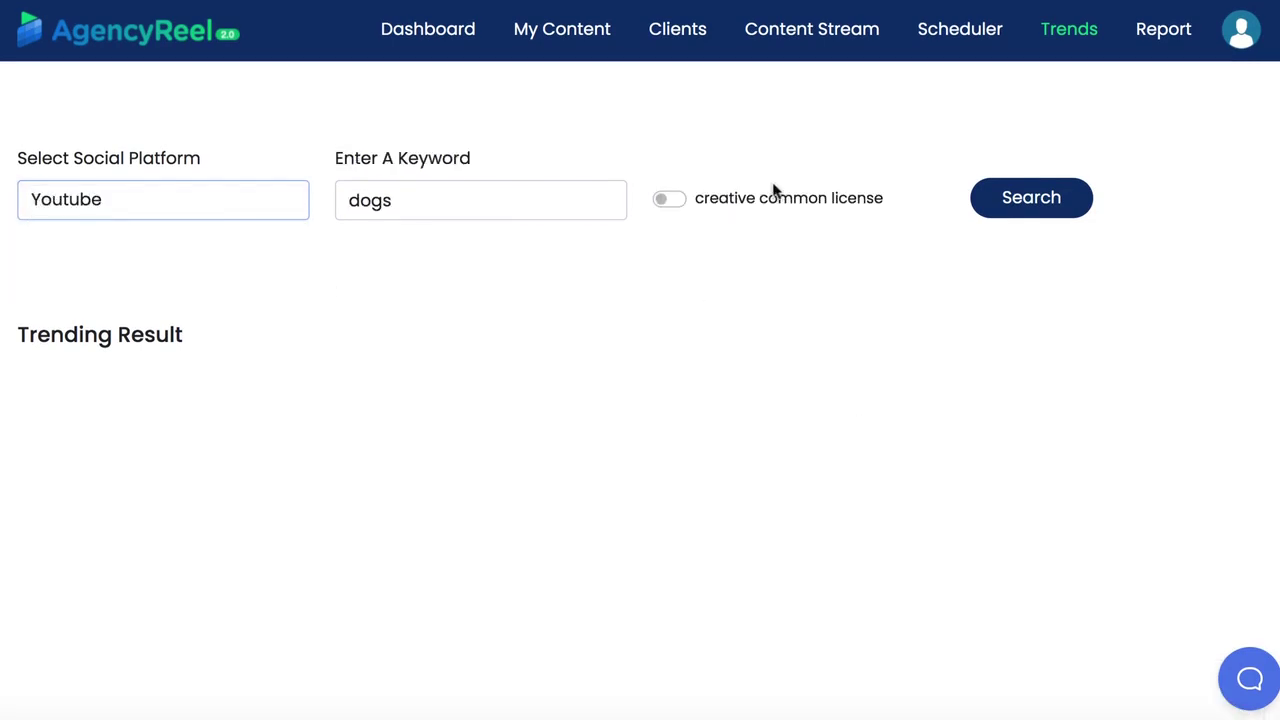
{"action": "left_click", "coordinate": [548, 203]}
{"action": "left_click", "coordinate": [1031, 197]}
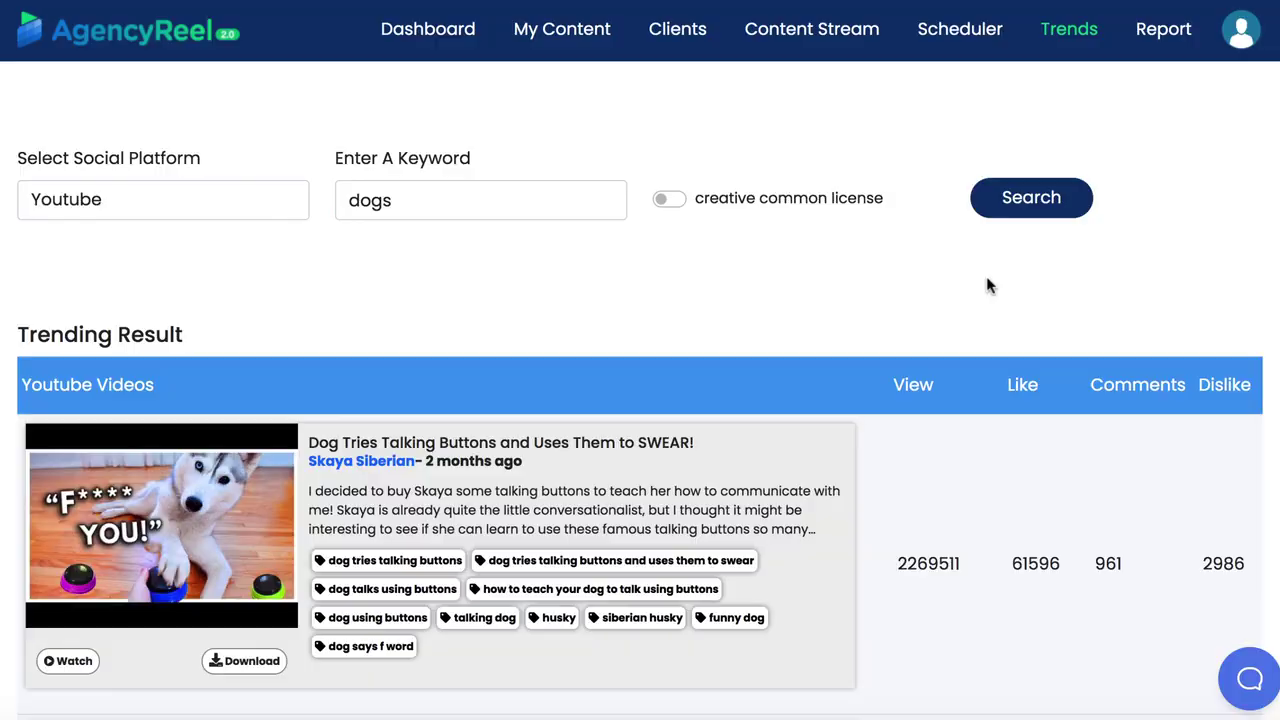
{"action": "scroll", "coordinate": [986, 286], "scroll_direction": "down", "scroll_amount": 15}
{"action": "scroll", "coordinate": [986, 286], "scroll_direction": "up", "scroll_amount": 11}
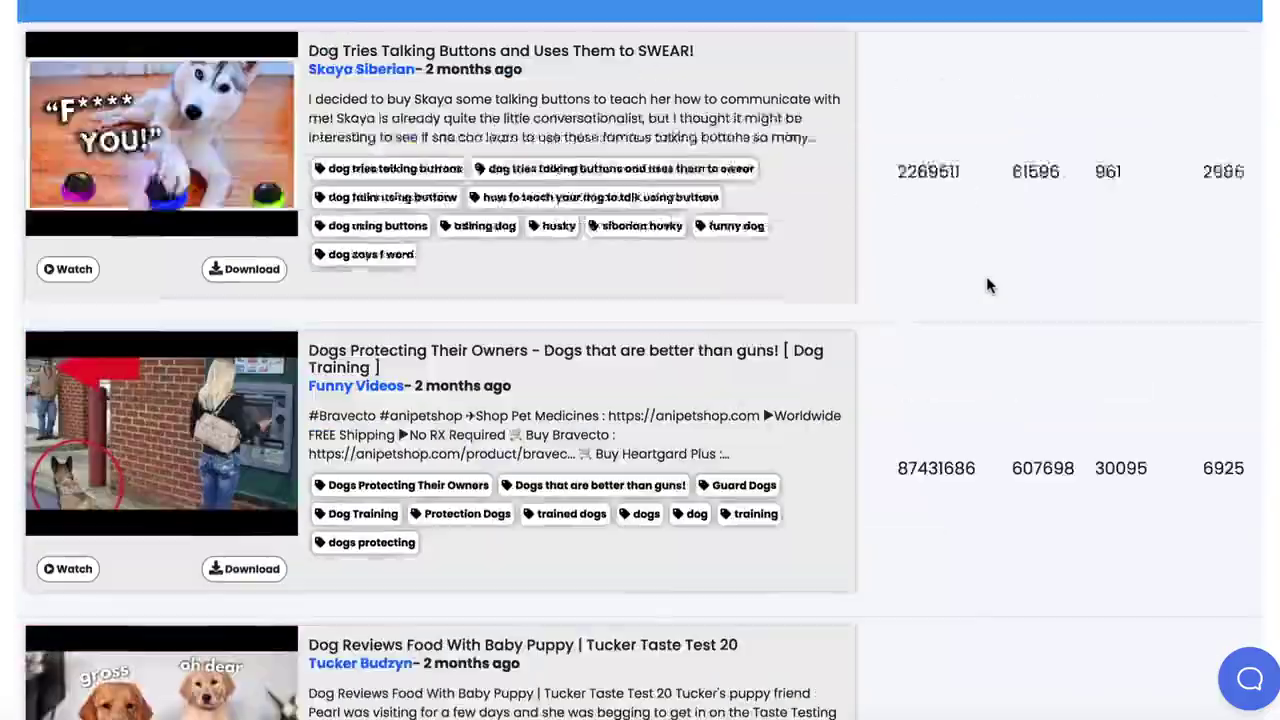
{"action": "scroll", "coordinate": [986, 286], "scroll_direction": "up", "scroll_amount": 4}
Toggle the creative commons filter on and back off, then review the dog videos
{"action": "left_click", "coordinate": [668, 200]}
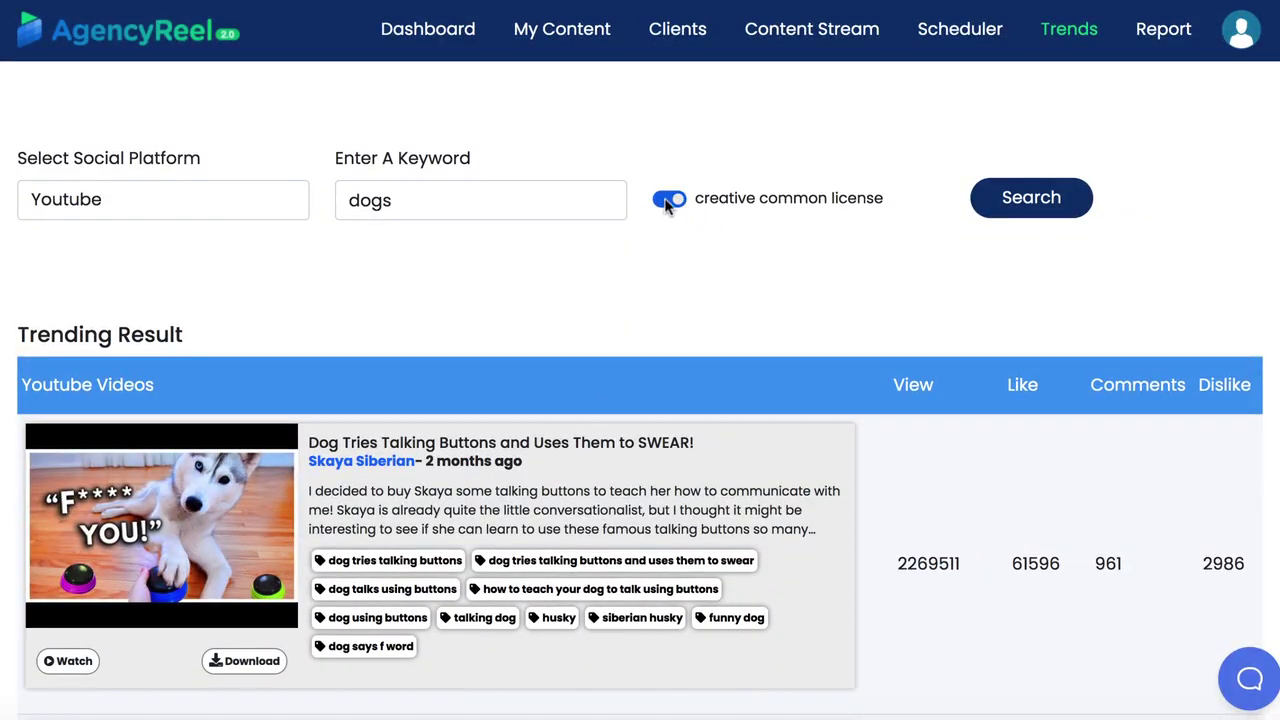
{"action": "left_click", "coordinate": [668, 200]}
{"action": "scroll", "coordinate": [674, 354], "scroll_direction": "down", "scroll_amount": 5}
{"action": "scroll", "coordinate": [674, 354], "scroll_direction": "up", "scroll_amount": 5}
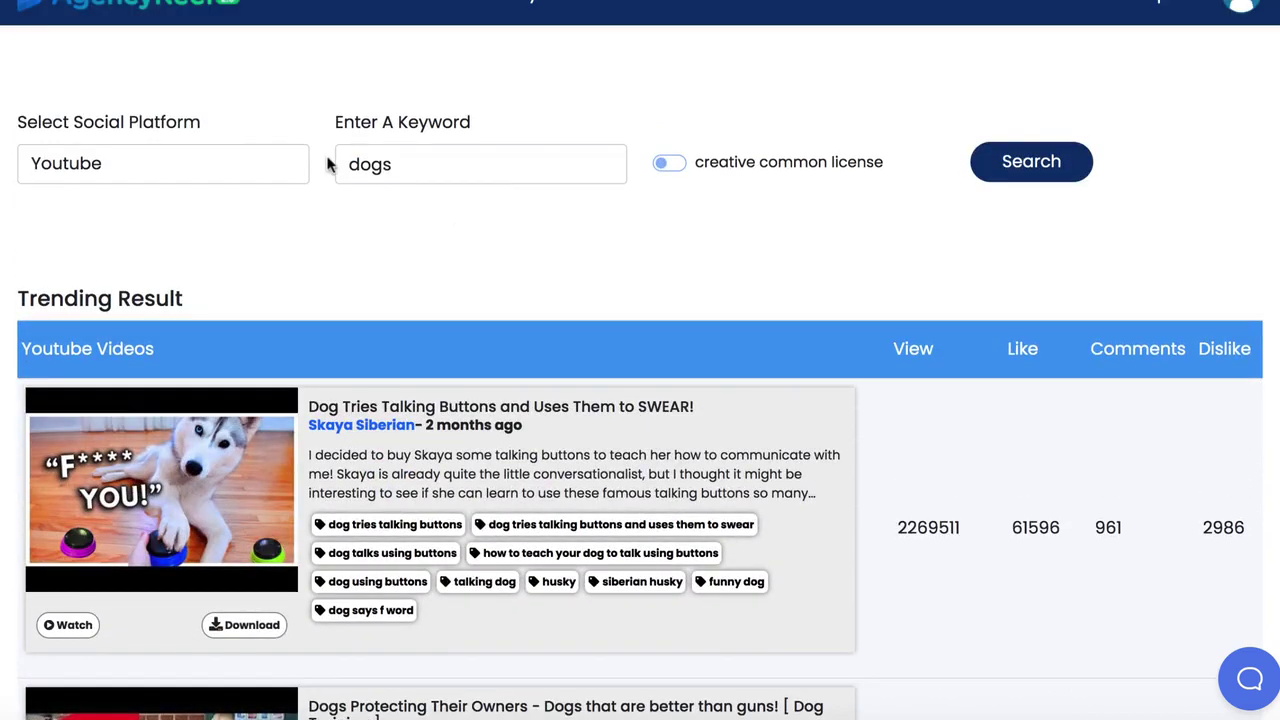
Search Twitter trends for the location NYC, NY, USA
{"action": "left_click", "coordinate": [295, 164]}
{"action": "left_click", "coordinate": [190, 137]}
{"action": "left_click", "coordinate": [460, 166]}
{"action": "type", "text": "ny"}
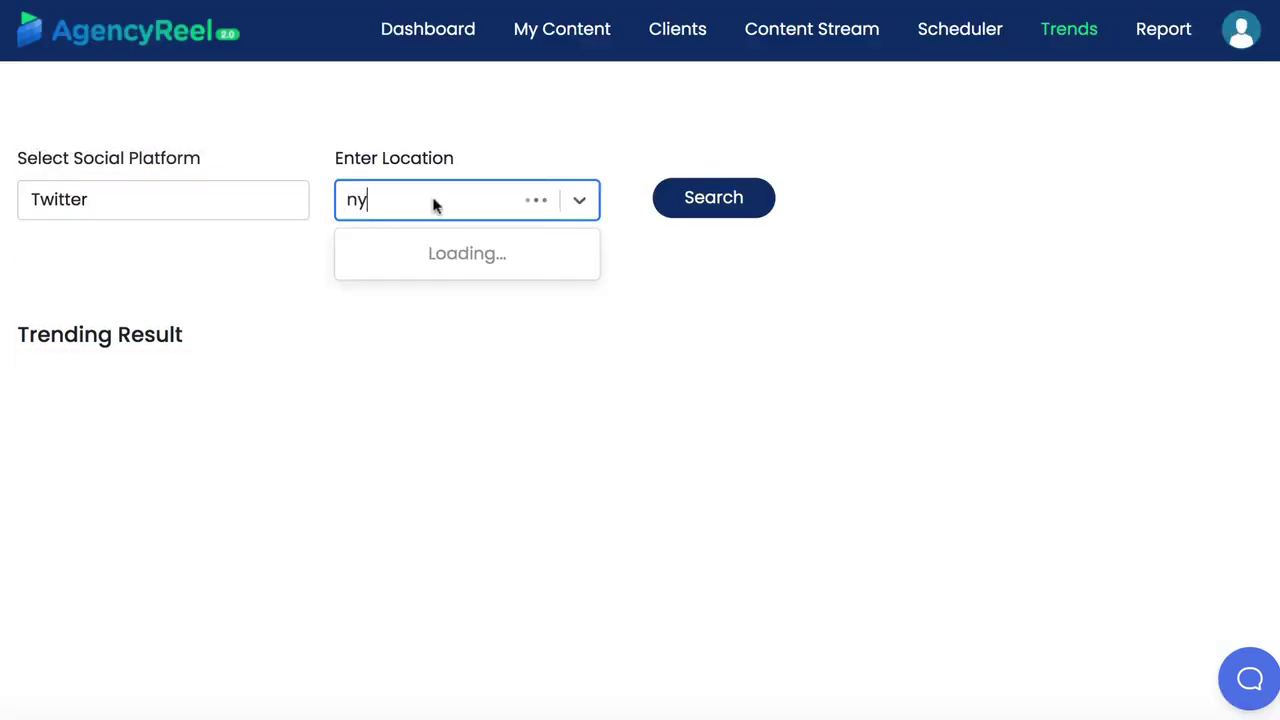
{"action": "left_click", "coordinate": [443, 249]}
{"action": "left_click", "coordinate": [706, 203]}
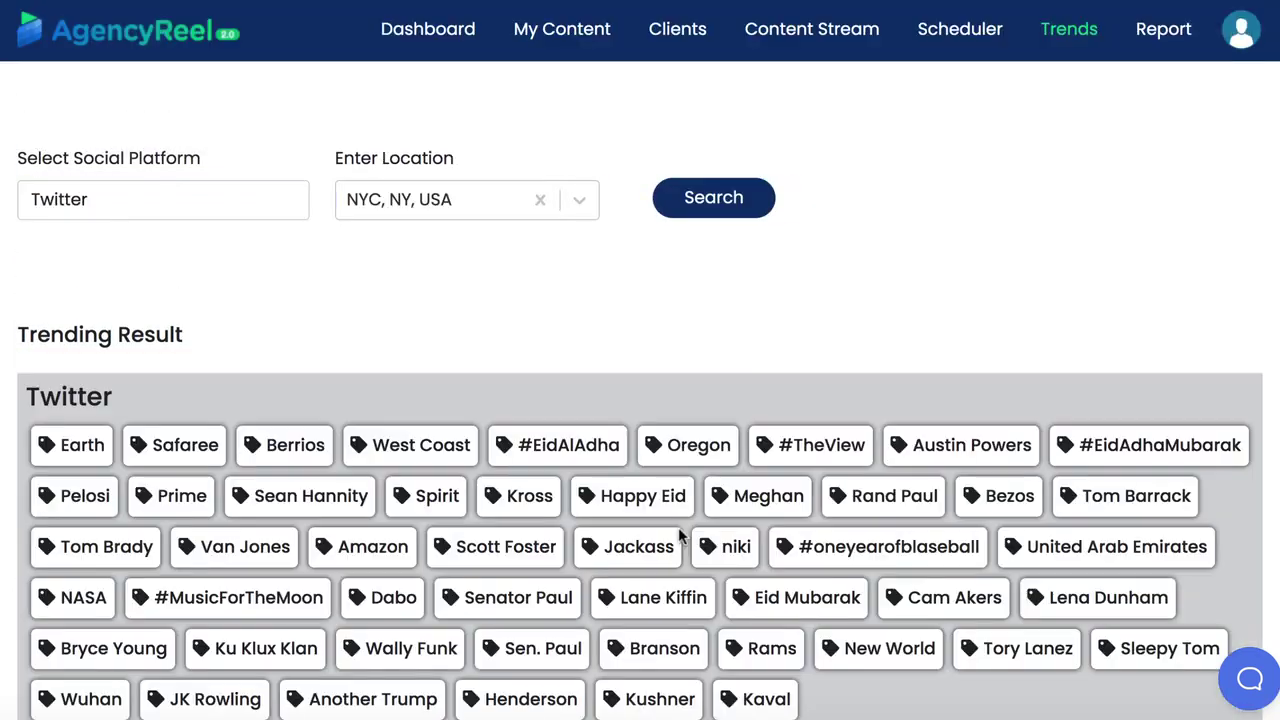
Look over the NYC trending topics, then start a new video from My Content
{"action": "scroll", "coordinate": [688, 488], "scroll_direction": "down", "scroll_amount": 3}
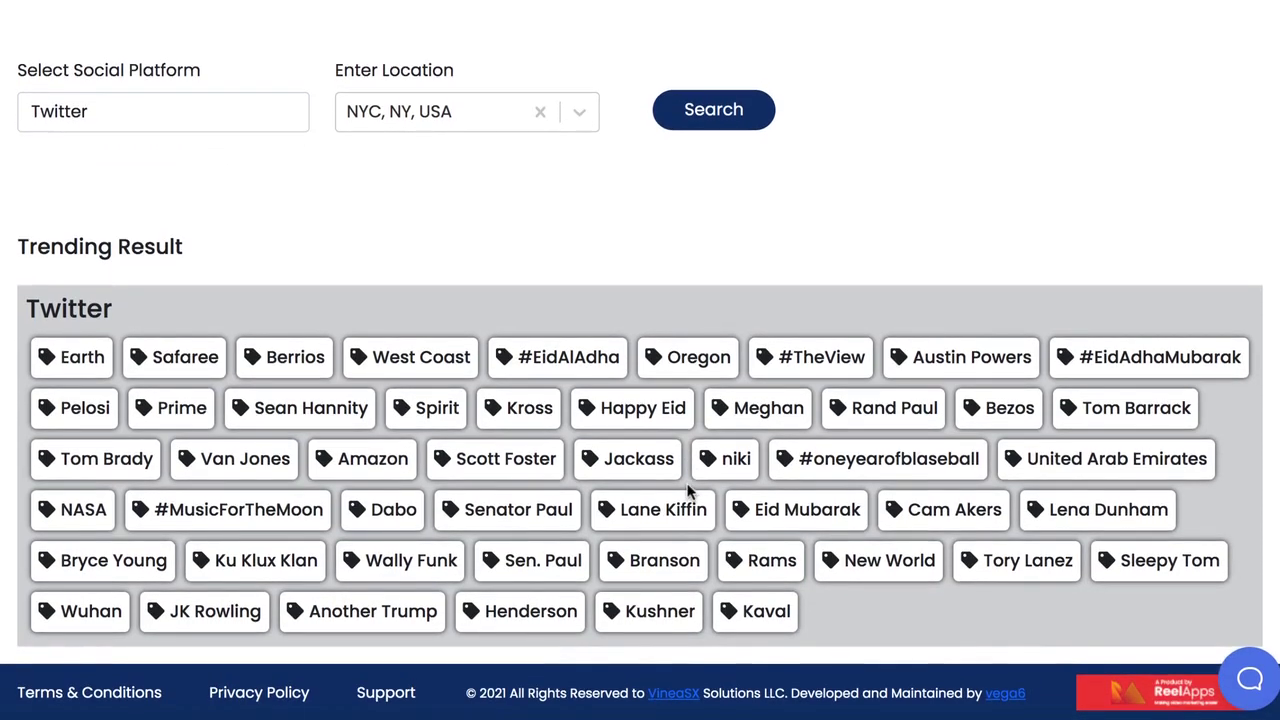
{"action": "scroll", "coordinate": [688, 488], "scroll_direction": "up", "scroll_amount": 3}
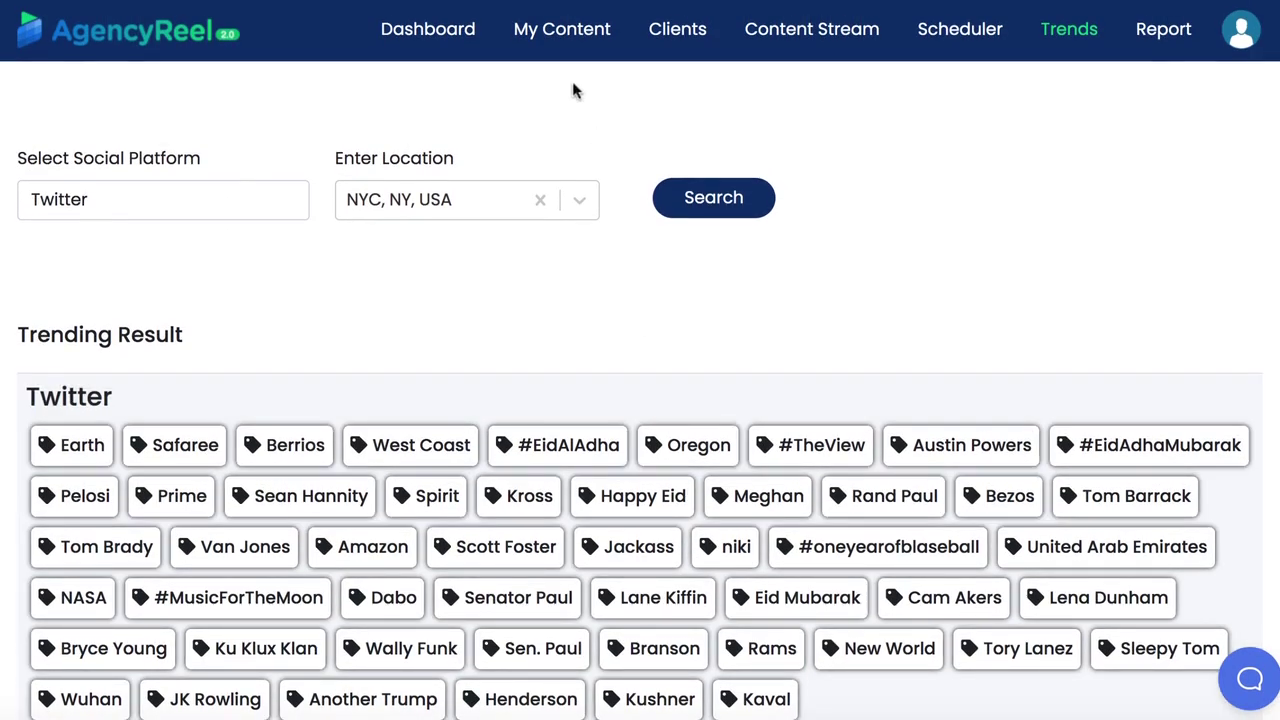
{"action": "left_click", "coordinate": [556, 40]}
{"action": "left_click", "coordinate": [577, 87]}
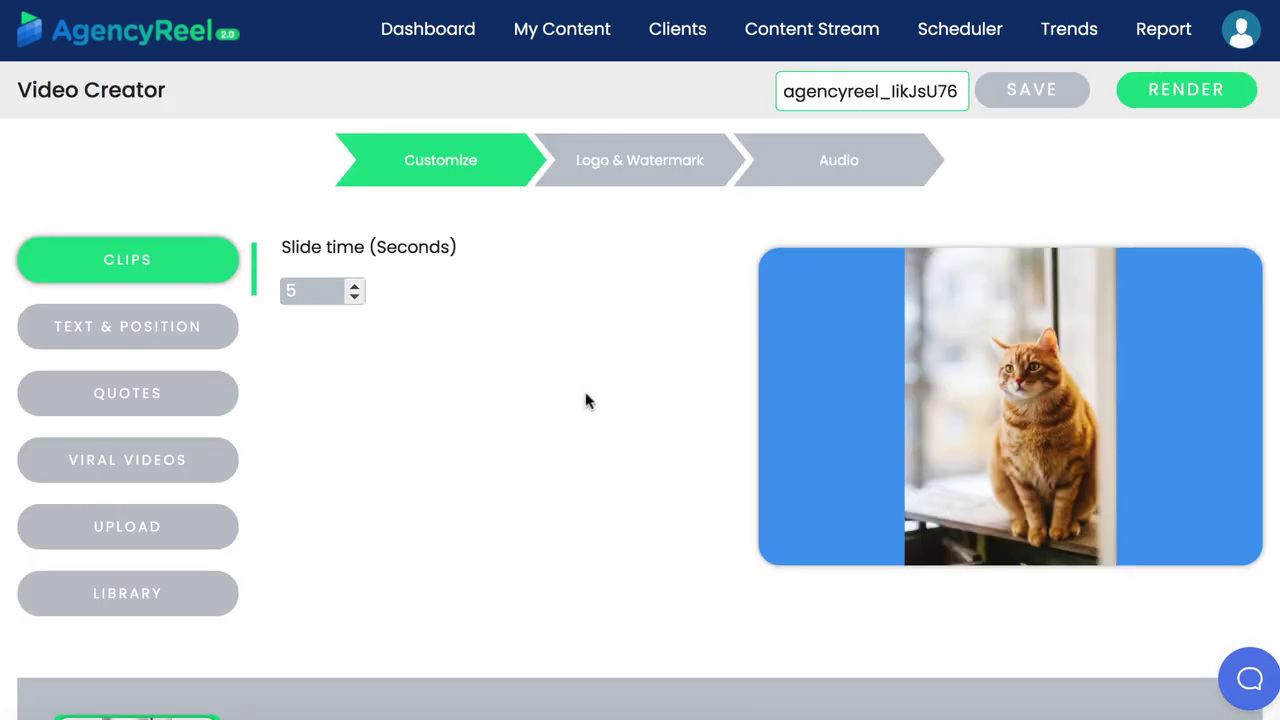
Open the stock media library, switch it to Videos and search for 'pets'
{"action": "scroll", "coordinate": [585, 400], "scroll_direction": "down", "scroll_amount": 2}
{"action": "left_click", "coordinate": [135, 447]}
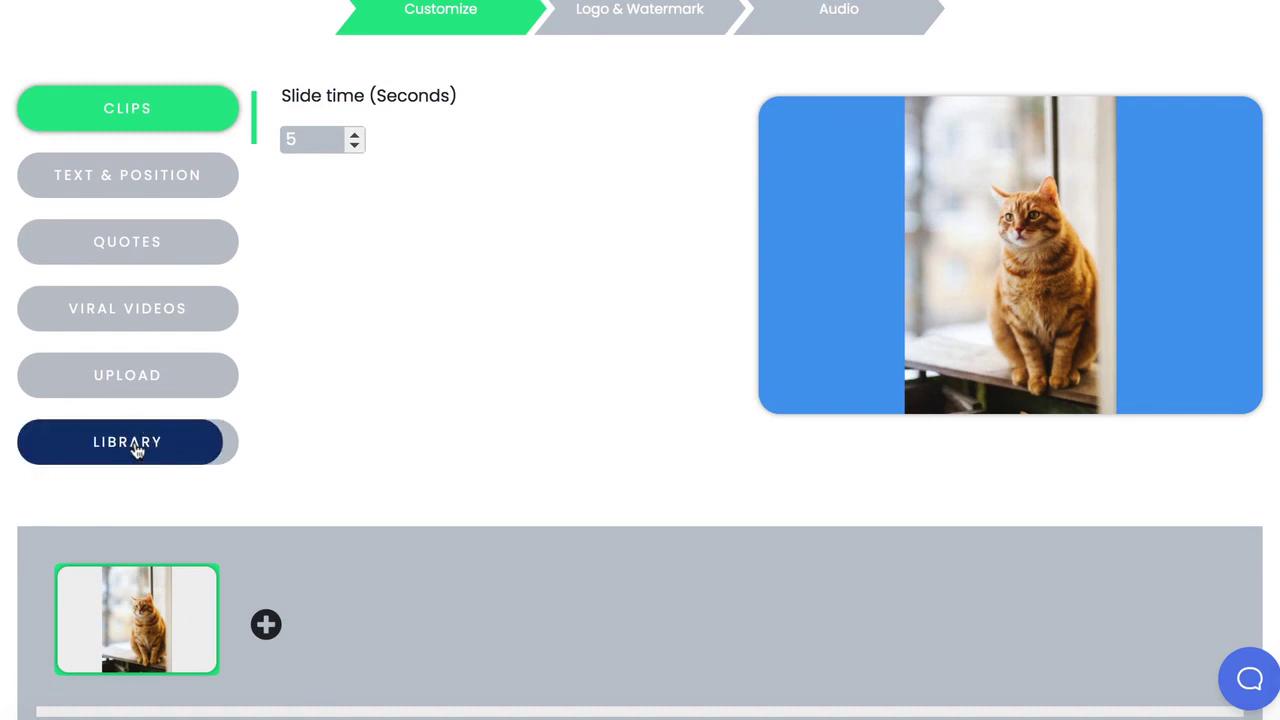
{"action": "scroll", "coordinate": [430, 280], "scroll_direction": "up", "scroll_amount": 1}
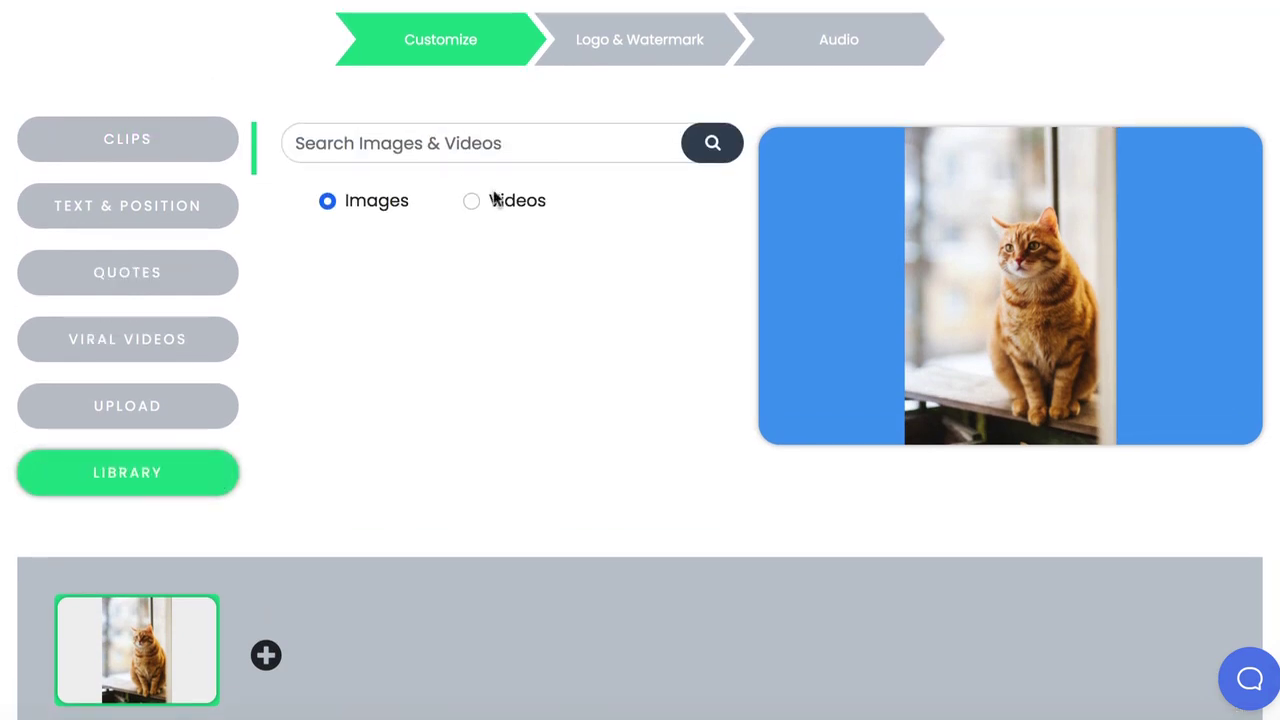
{"action": "scroll", "coordinate": [406, 292], "scroll_direction": "up", "scroll_amount": 2}
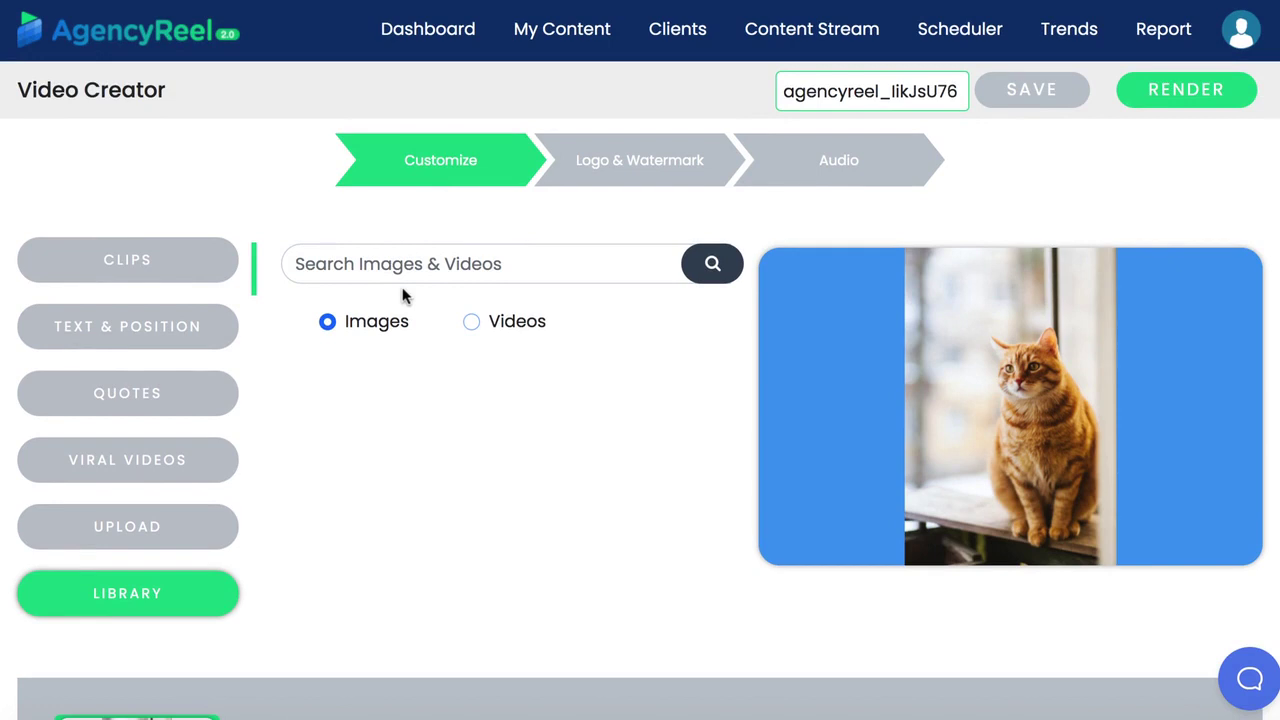
{"action": "left_click", "coordinate": [471, 322]}
{"action": "left_click", "coordinate": [423, 266]}
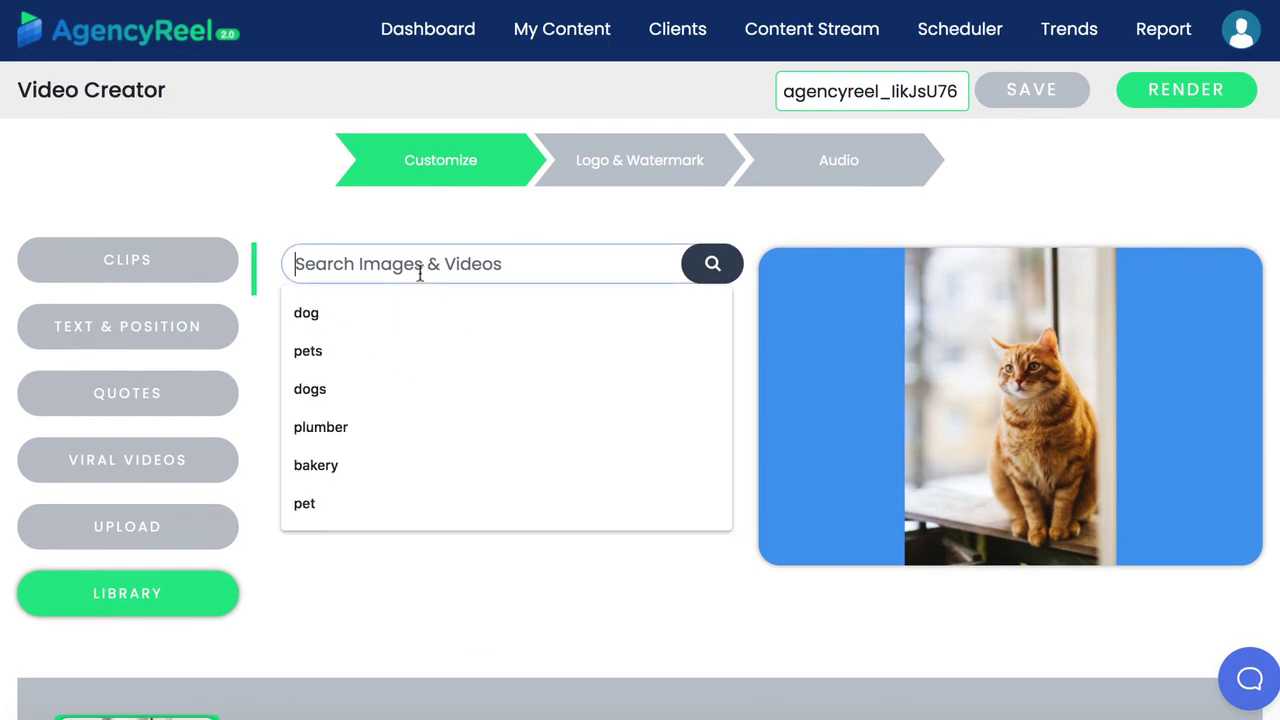
{"action": "type", "text": "pets"}
{"action": "key", "text": "Return"}
Put the dachshund puppy clip in slide 1 and the beach dog-walking clip in a new slide 2
{"action": "scroll", "coordinate": [517, 417], "scroll_direction": "down", "scroll_amount": 1}
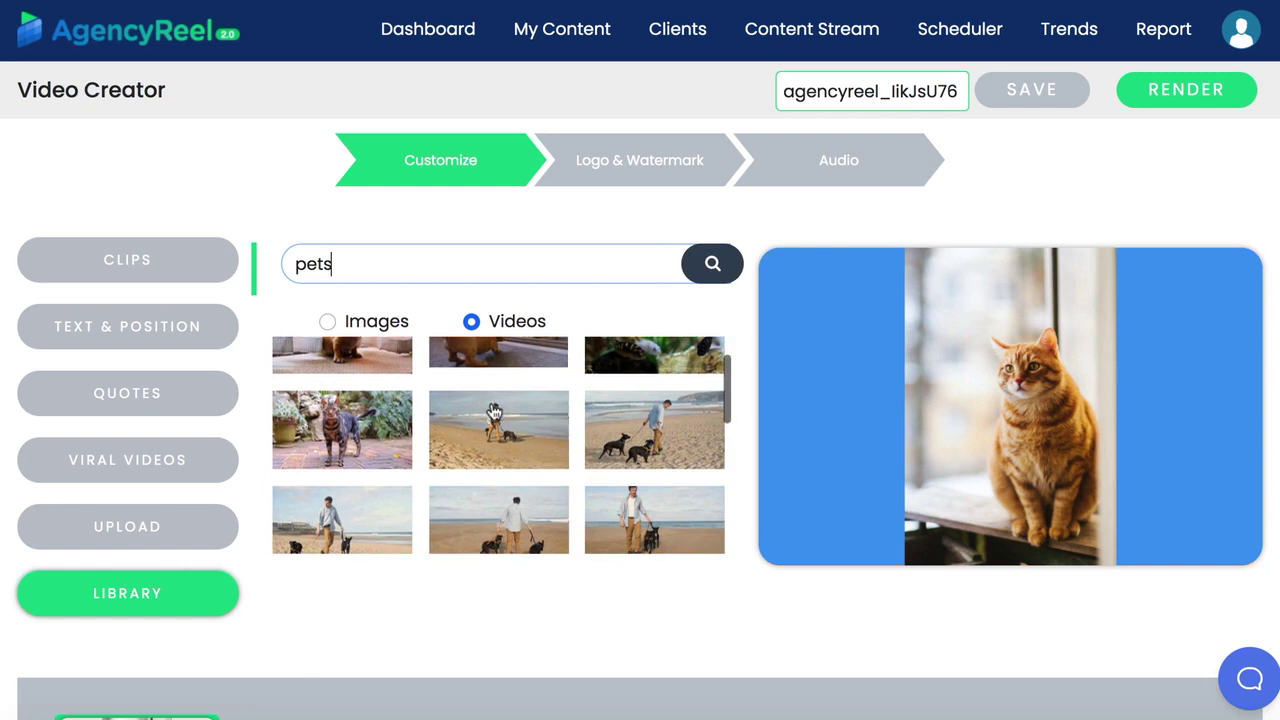
{"action": "scroll", "coordinate": [443, 466], "scroll_direction": "up", "scroll_amount": 2}
{"action": "left_click", "coordinate": [377, 397]}
{"action": "scroll", "coordinate": [354, 637], "scroll_direction": "down", "scroll_amount": 3}
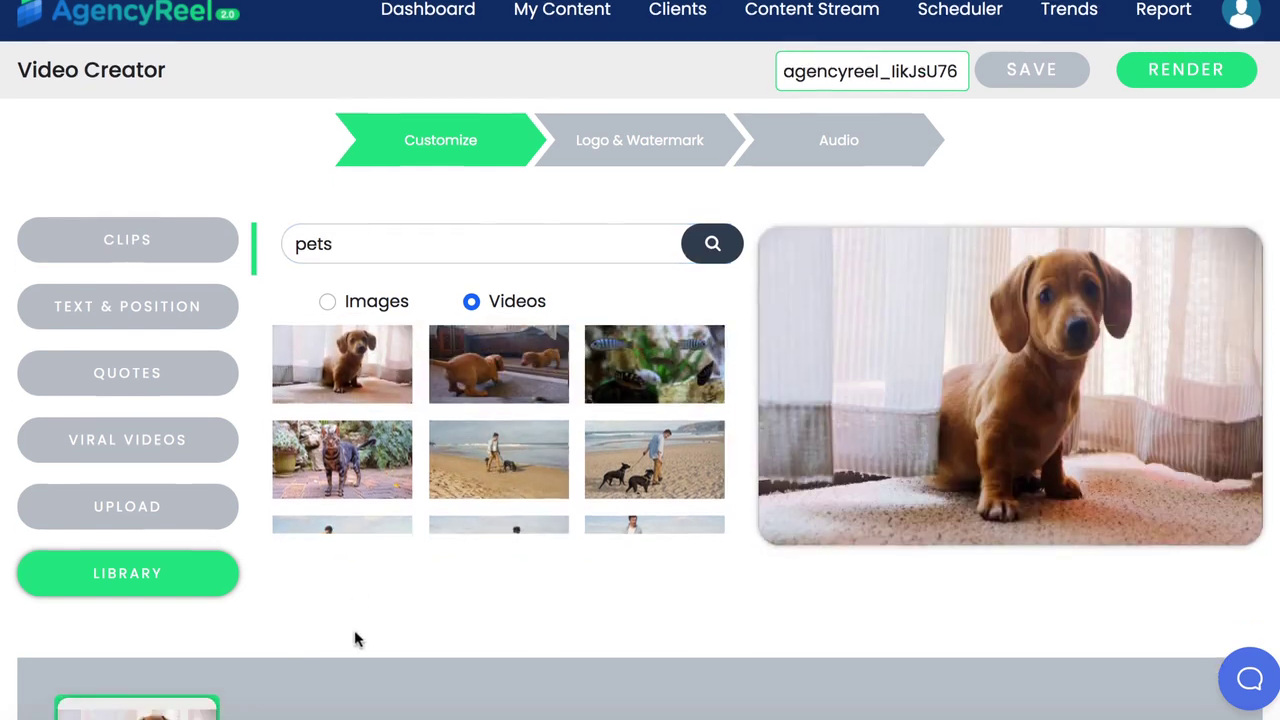
{"action": "left_click", "coordinate": [268, 631]}
{"action": "left_click", "coordinate": [285, 618]}
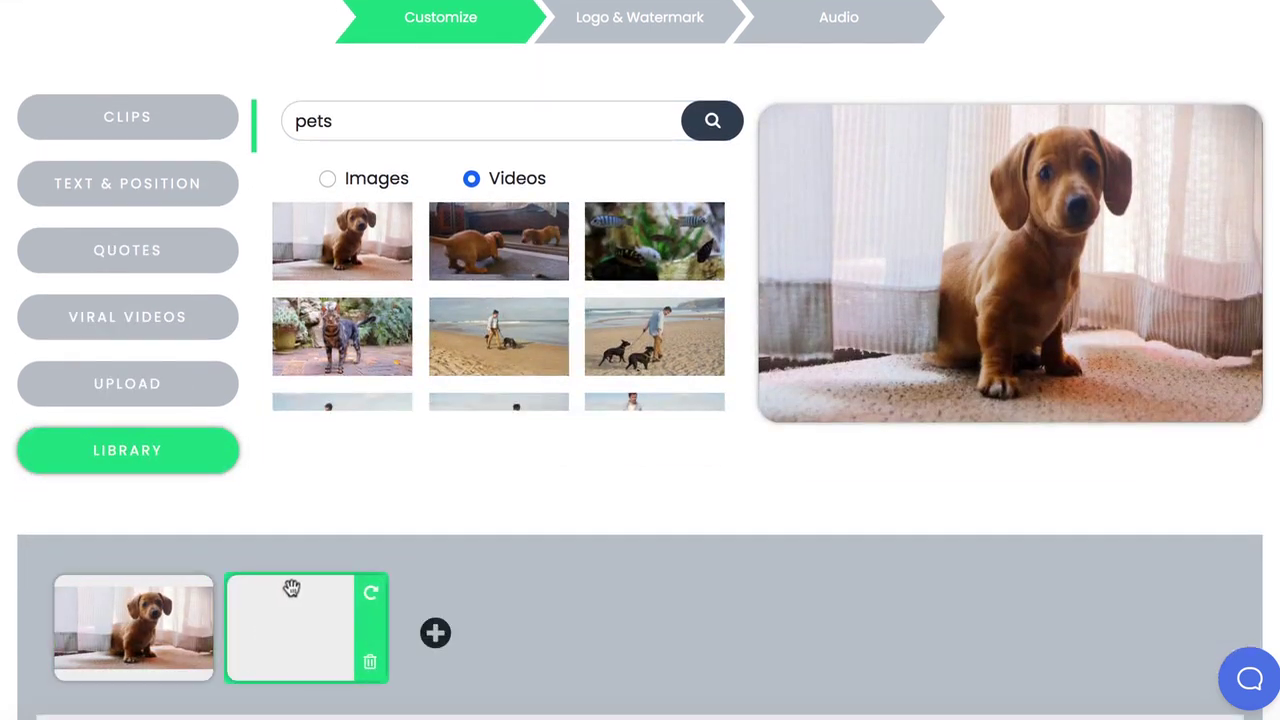
{"action": "left_click", "coordinate": [503, 334]}
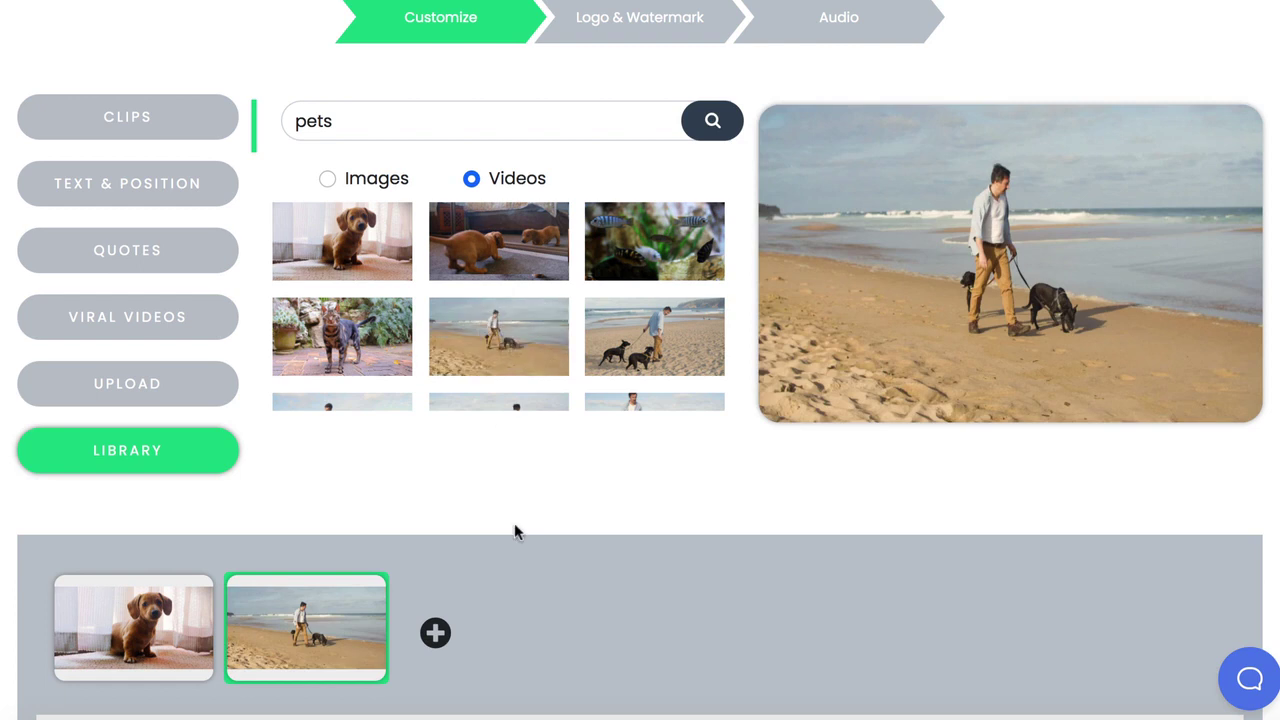
{"action": "scroll", "coordinate": [480, 586], "scroll_direction": "down", "scroll_amount": 1}
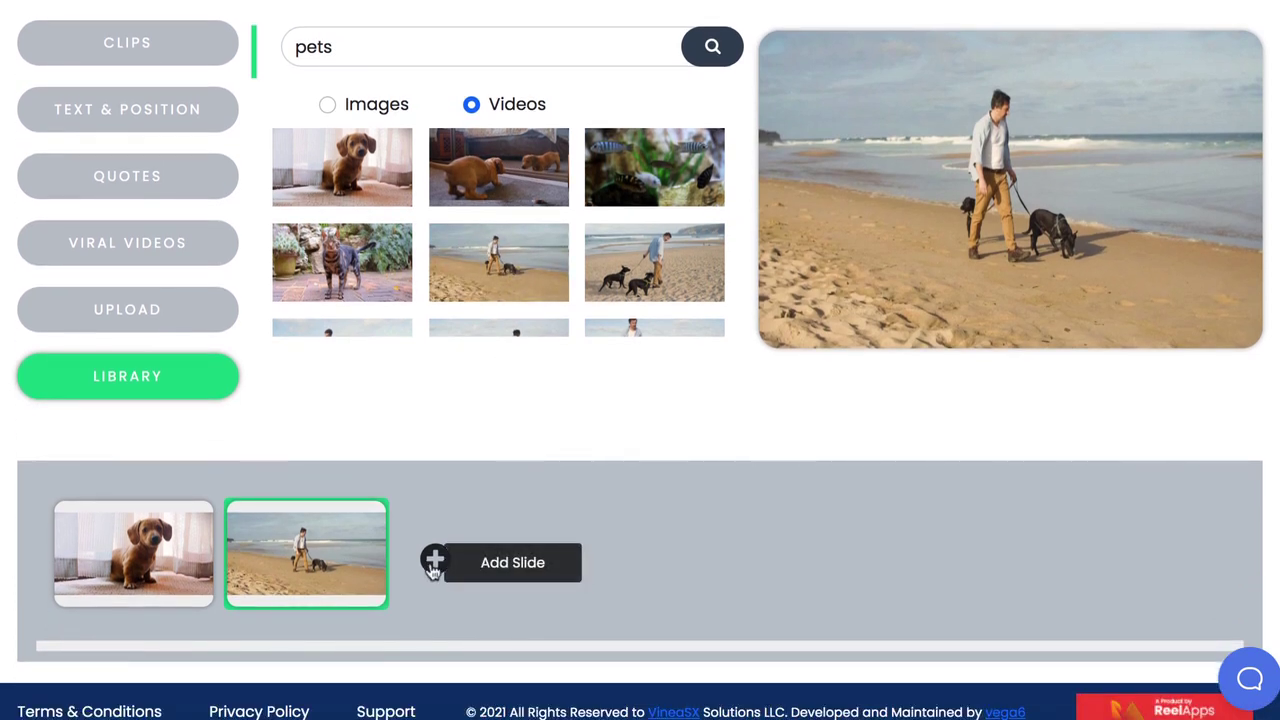
Search Viral Videos for 'pets' and scroll through the cartoon pet and cat video results
{"action": "left_click", "coordinate": [155, 242]}
{"action": "left_click", "coordinate": [348, 50]}
{"action": "type", "text": "pets"}
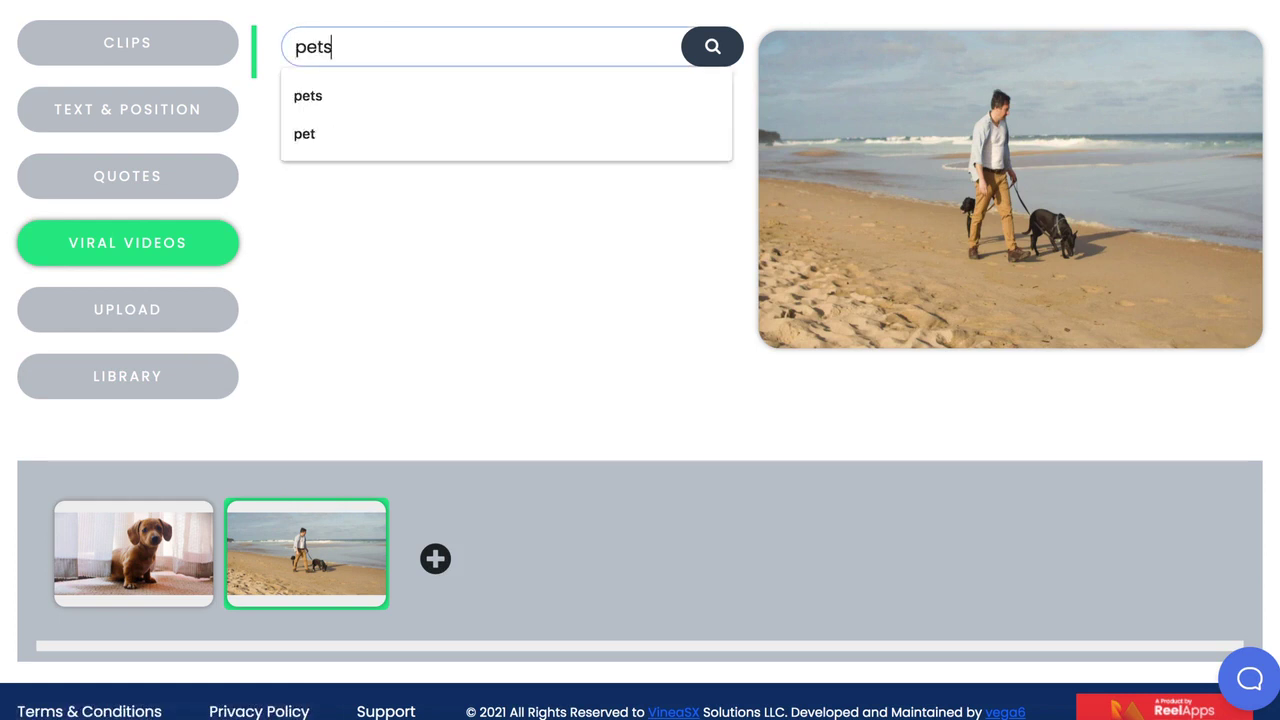
{"action": "key", "text": "Return"}
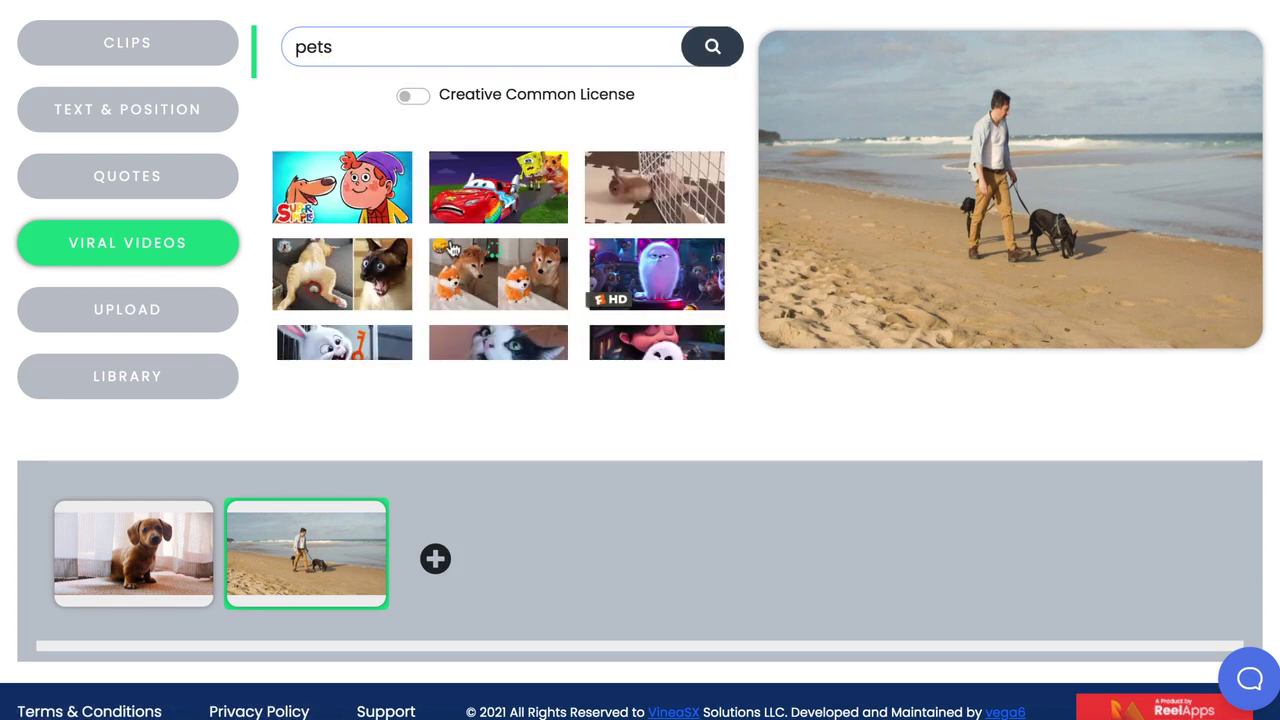
{"action": "scroll", "coordinate": [451, 249], "scroll_direction": "down", "scroll_amount": 3}
{"action": "scroll", "coordinate": [598, 213], "scroll_direction": "down", "scroll_amount": 2}
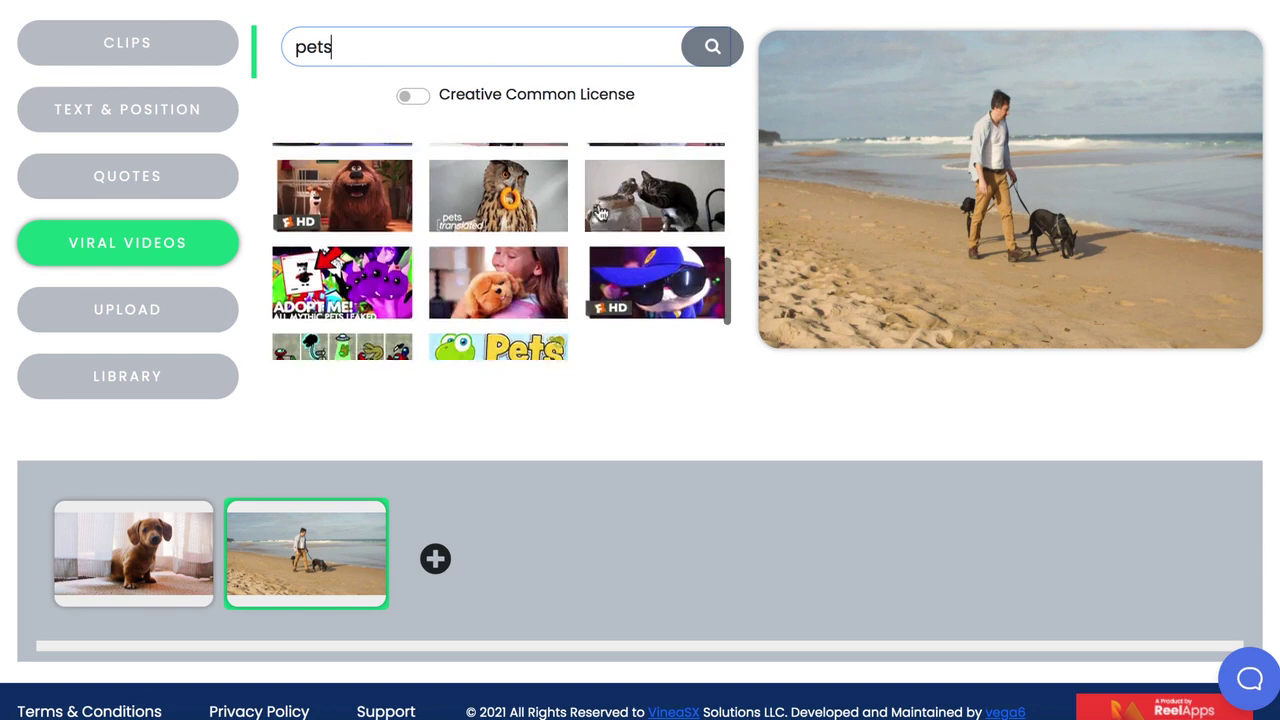
{"action": "scroll", "coordinate": [600, 213], "scroll_direction": "up", "scroll_amount": 5}
{"action": "scroll", "coordinate": [600, 213], "scroll_direction": "up", "scroll_amount": 2}
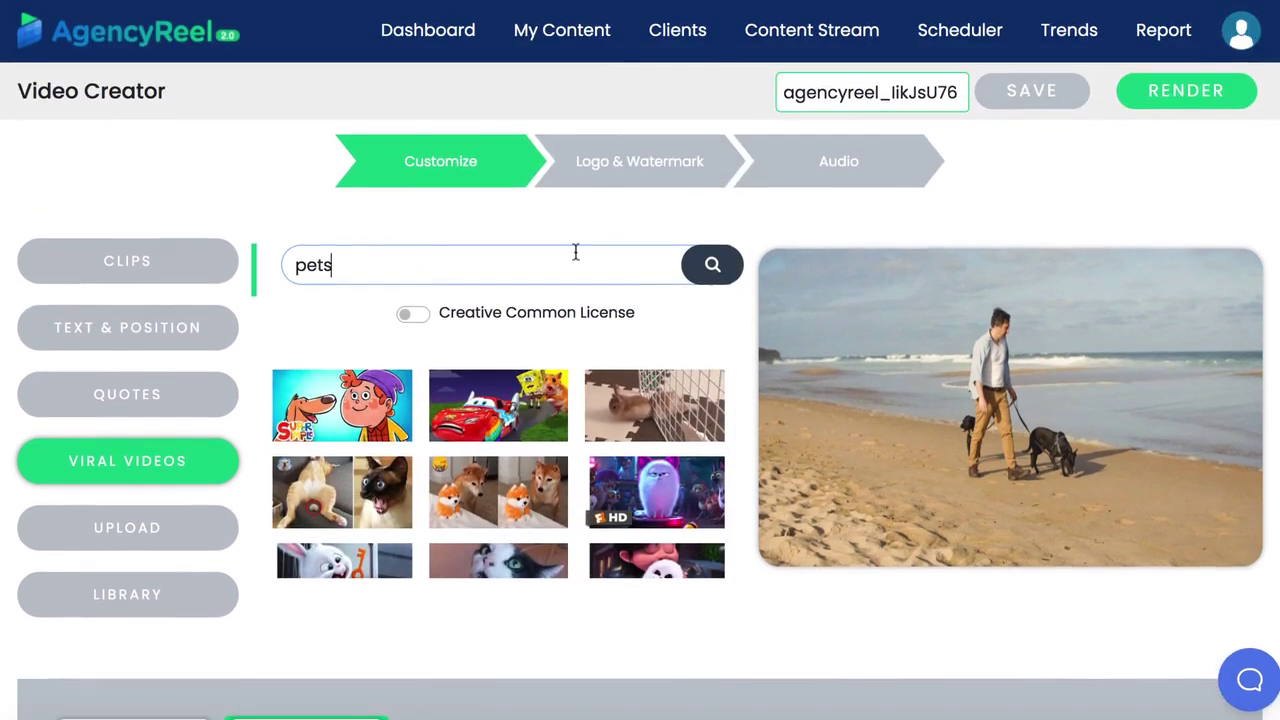
{"action": "scroll", "coordinate": [574, 251], "scroll_direction": "down", "scroll_amount": 3}
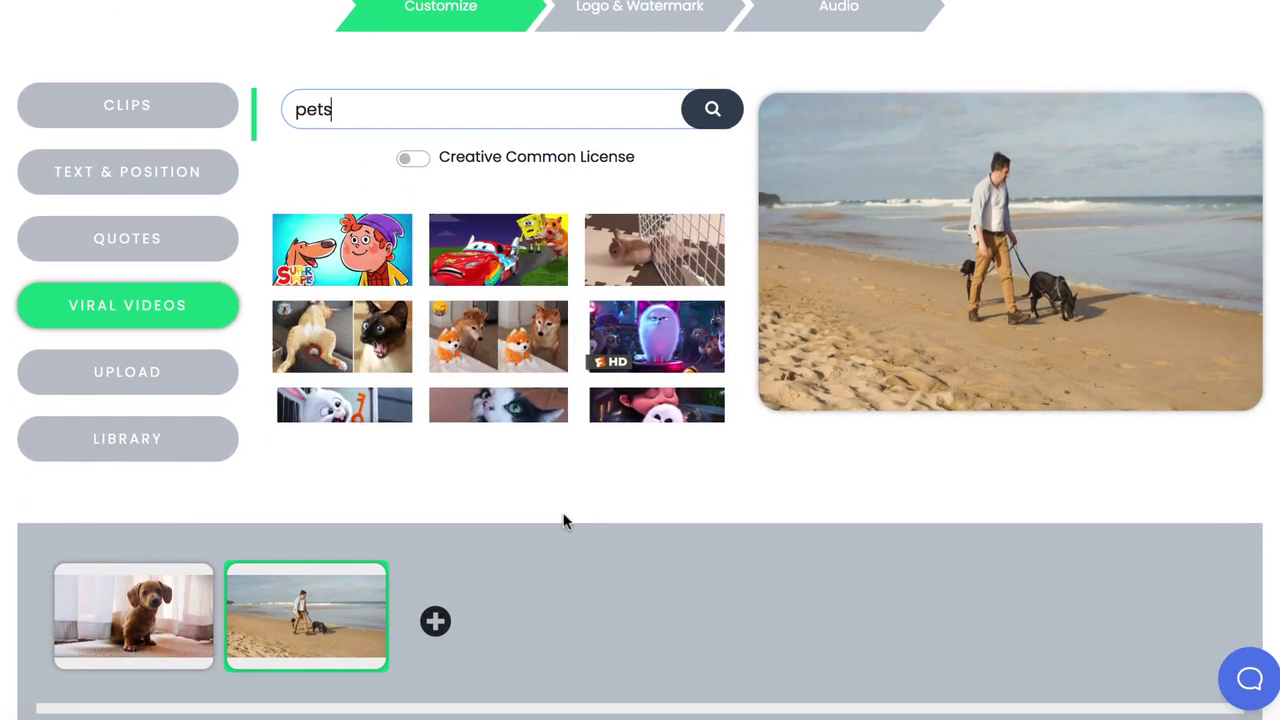
Caption the beach slide 'Top 5 Dog Viral Videos', centred, on a 5A5A5A grey background
{"action": "left_click", "coordinate": [134, 180]}
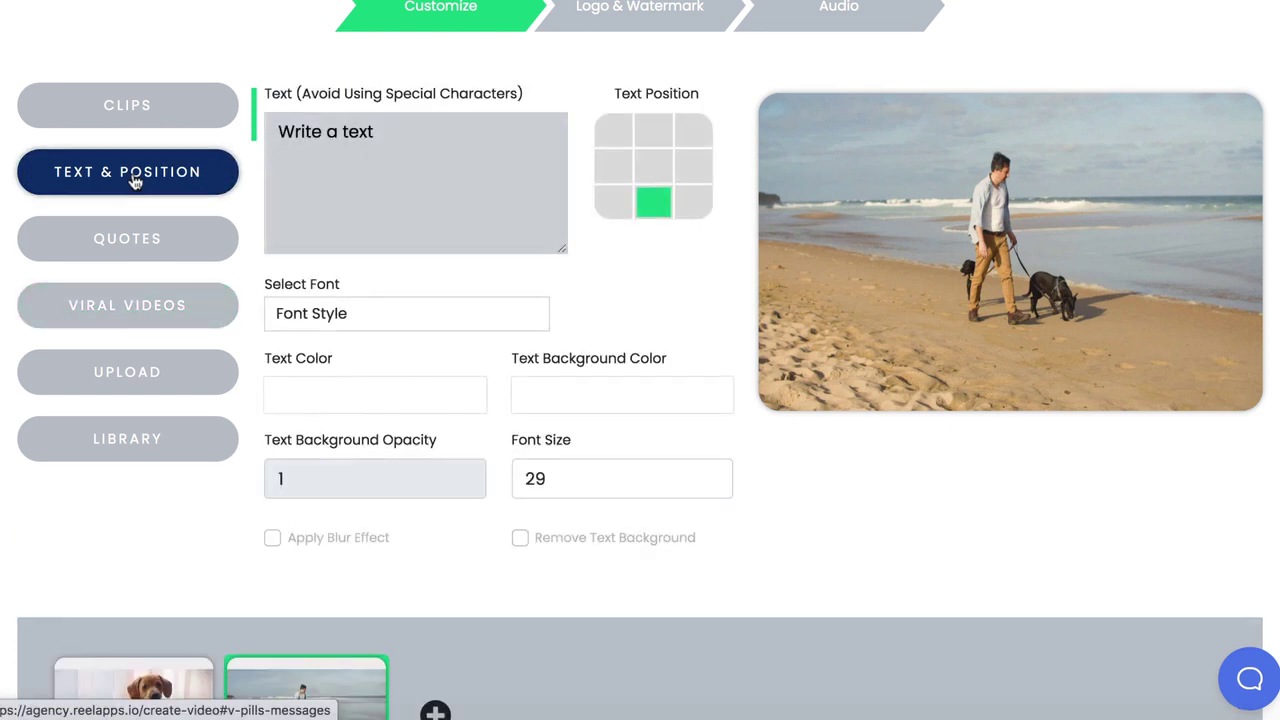
{"action": "scroll", "coordinate": [350, 318], "scroll_direction": "down", "scroll_amount": 1}
{"action": "left_click", "coordinate": [392, 82]}
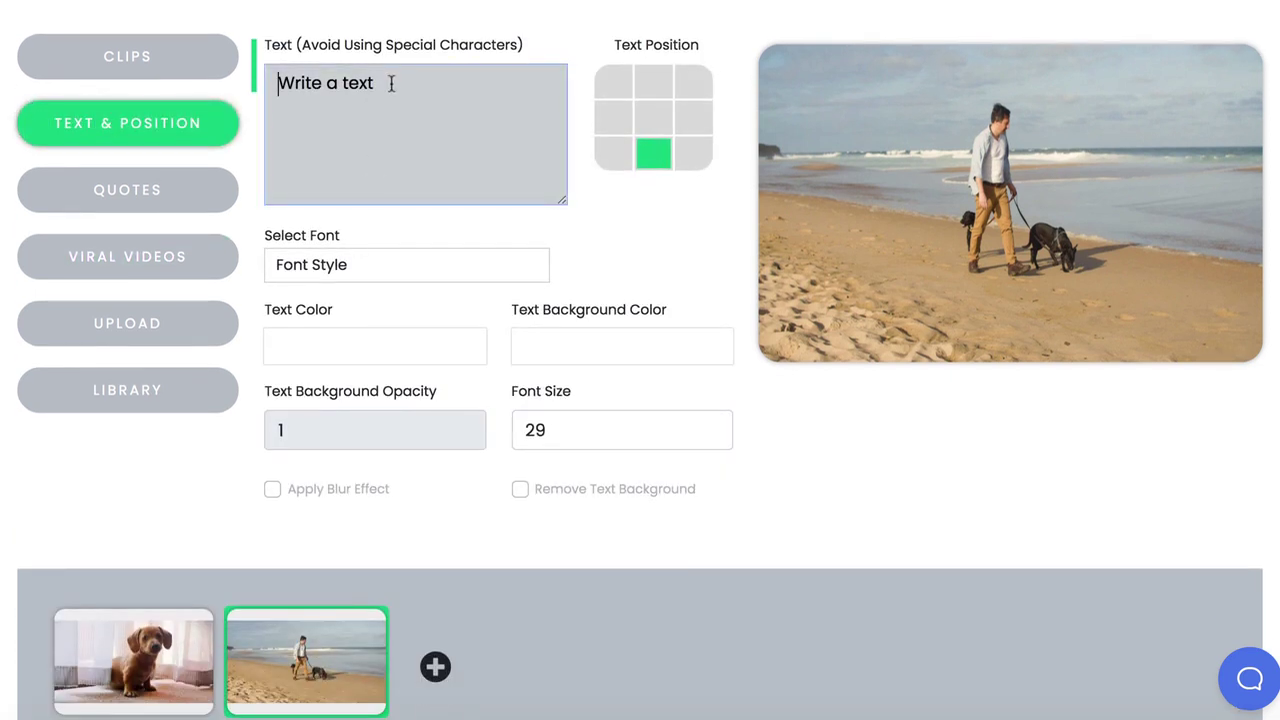
{"action": "type", "text": "Top 5"}
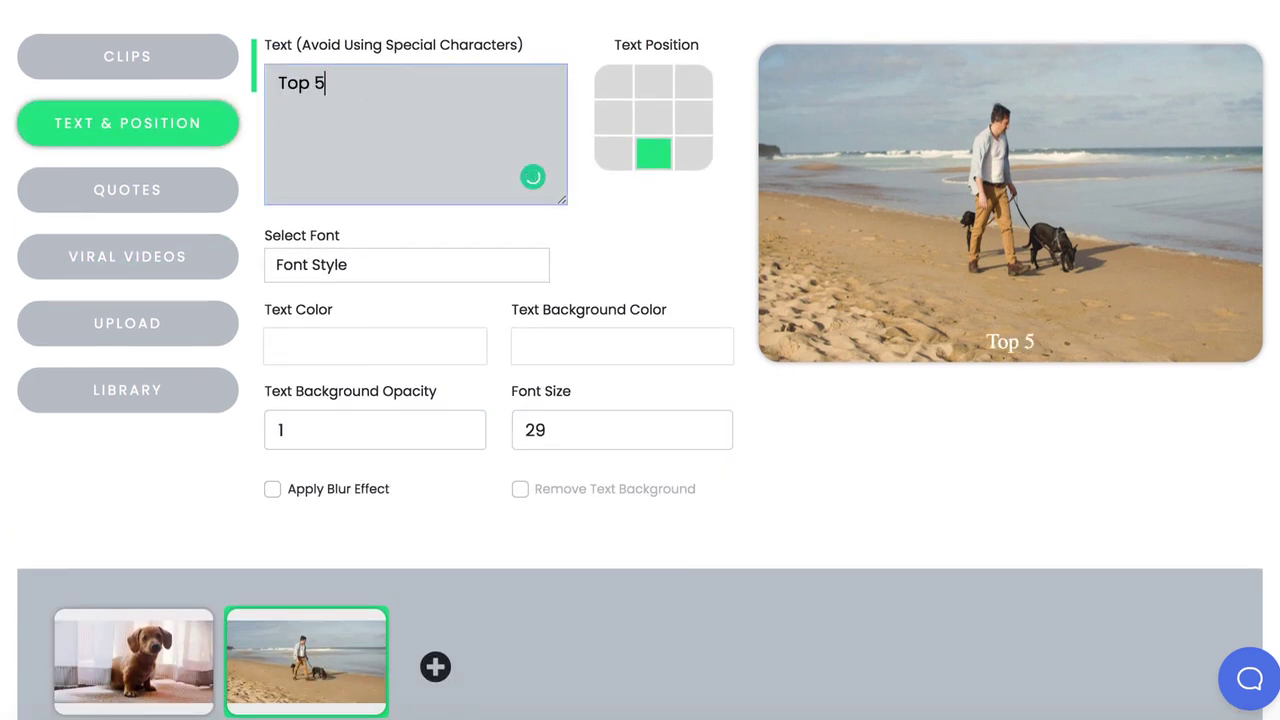
{"action": "type", "text": " Dog Viral Videos"}
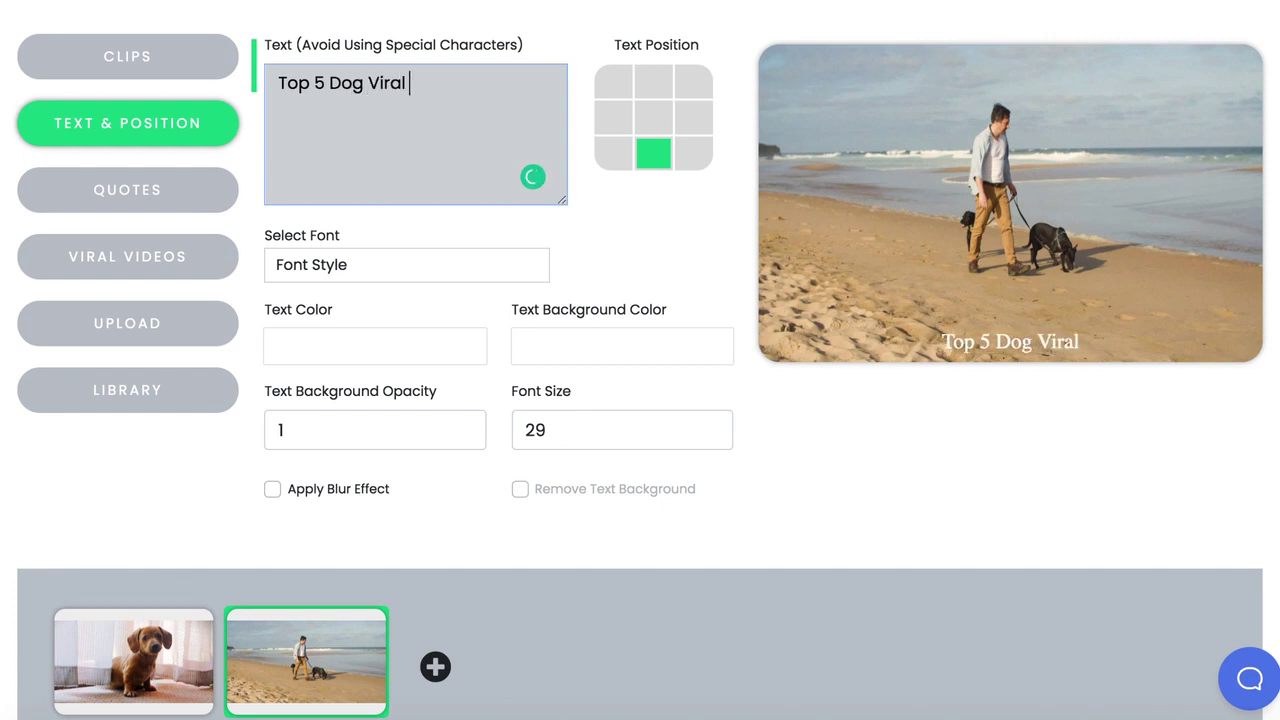
{"action": "left_click", "coordinate": [654, 118]}
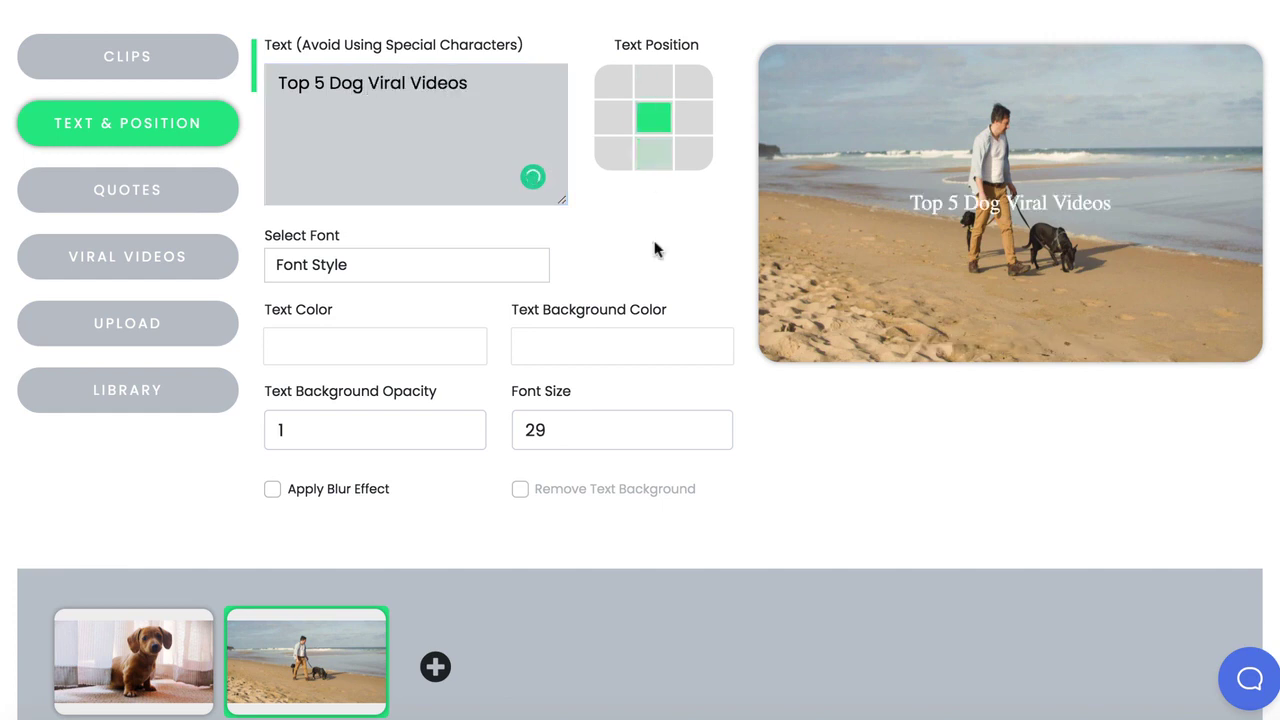
{"action": "left_click", "coordinate": [591, 345]}
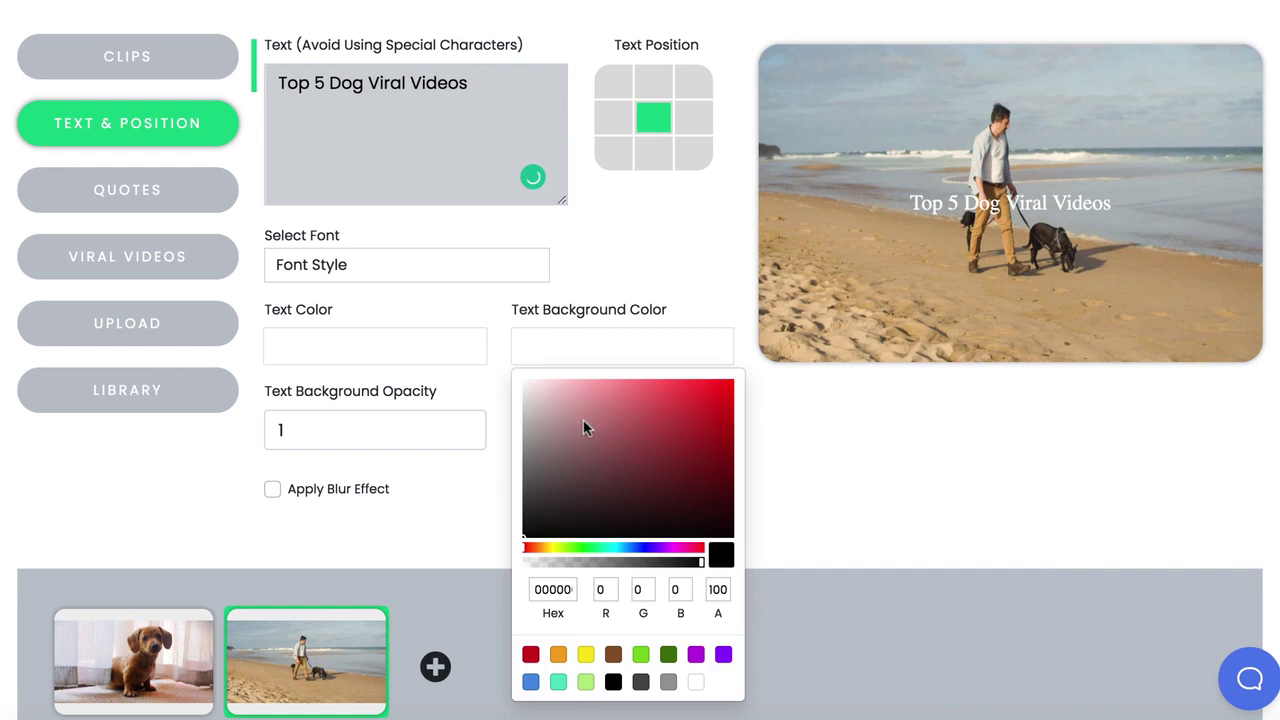
{"action": "left_click_drag", "start_coordinate": [583, 419], "coordinate": [522, 482]}
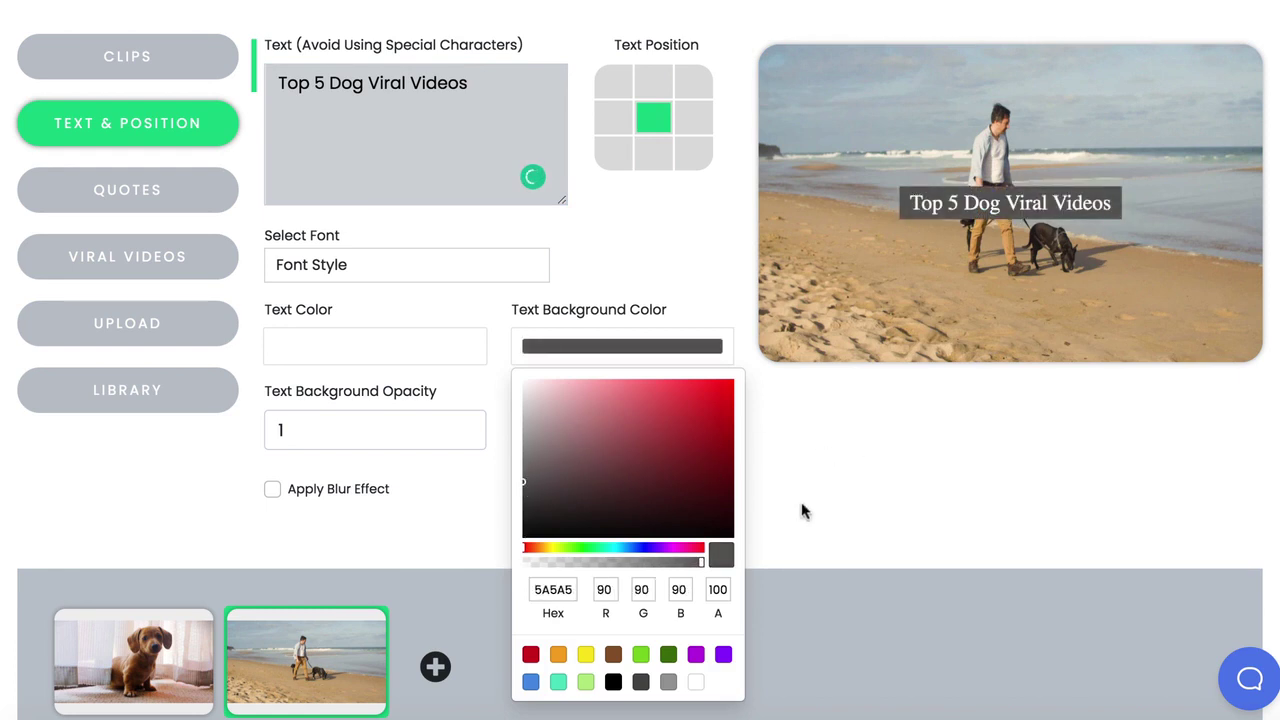
Browse the Quotes options and try a quote search, then dismiss the suggestions
{"action": "left_click", "coordinate": [146, 197]}
{"action": "scroll", "coordinate": [517, 300], "scroll_direction": "down", "scroll_amount": 10}
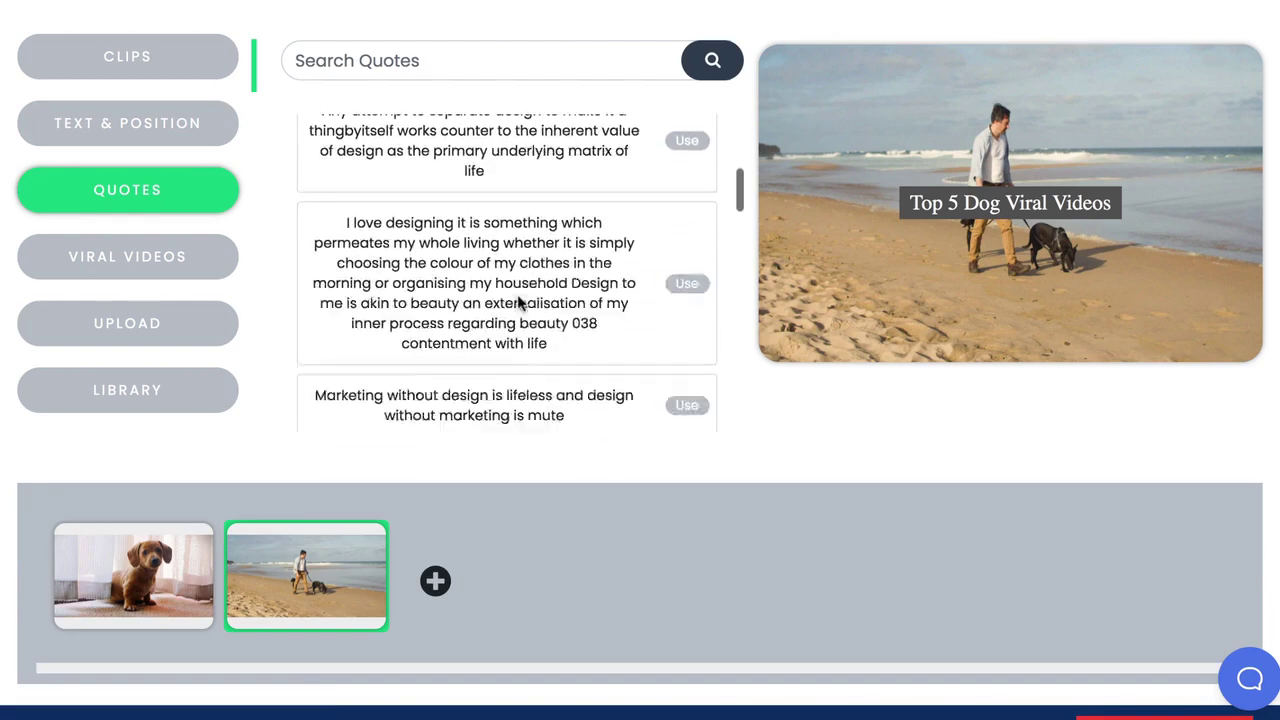
{"action": "scroll", "coordinate": [517, 294], "scroll_direction": "down", "scroll_amount": 2}
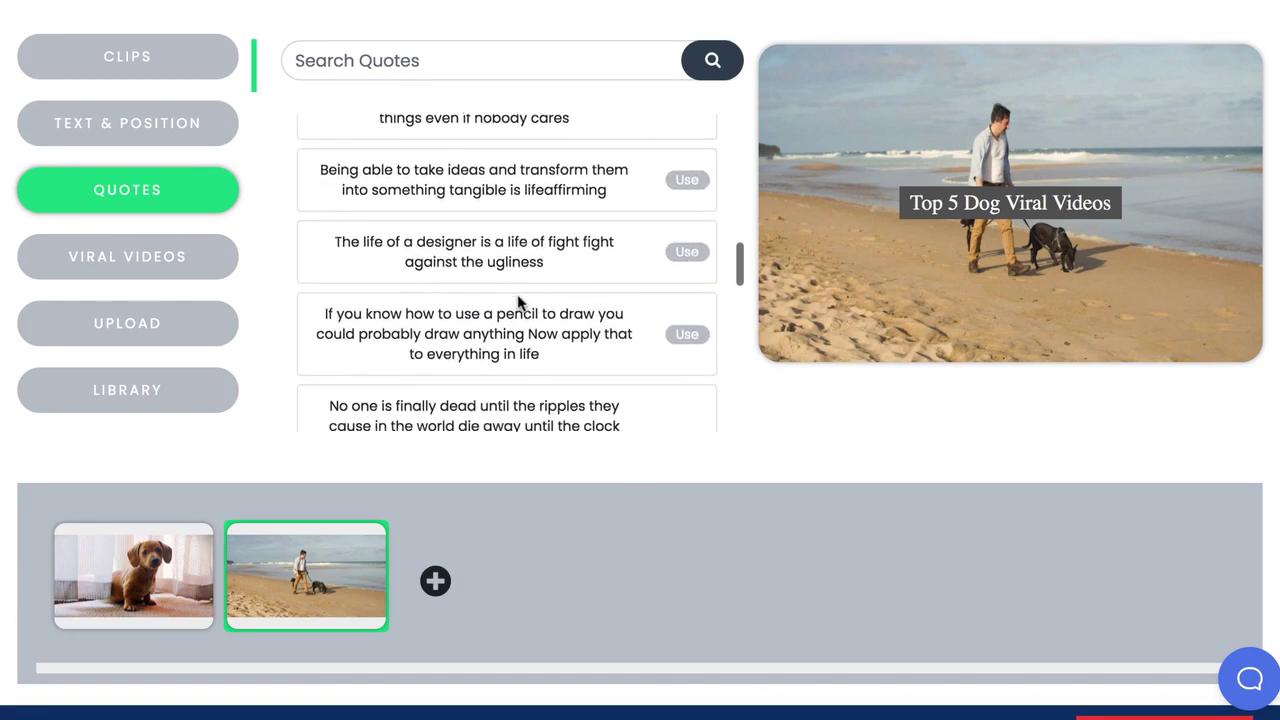
{"action": "left_click", "coordinate": [418, 62]}
{"action": "left_click", "coordinate": [851, 432]}
{"action": "scroll", "coordinate": [855, 439], "scroll_direction": "up", "scroll_amount": 3}
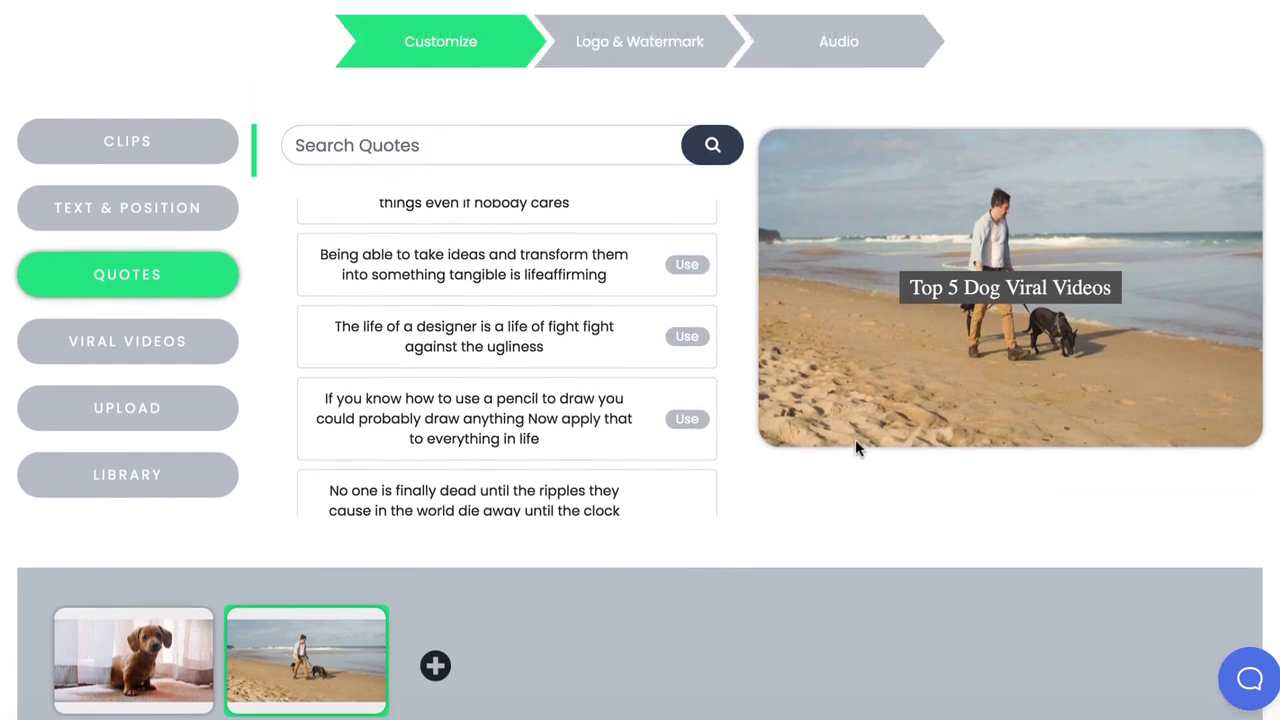
Skip past Logo & Watermark to Audio and begin Text to Speech narration for slide 2
{"action": "left_click", "coordinate": [649, 163]}
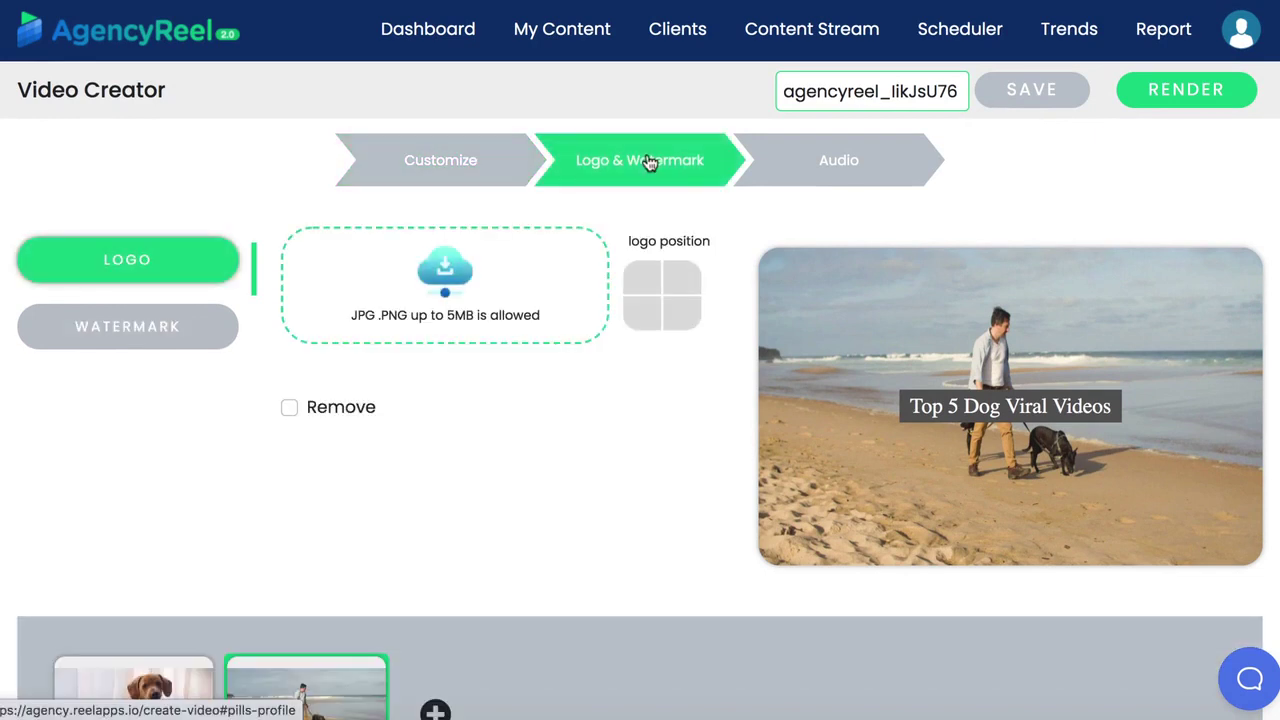
{"action": "left_click", "coordinate": [825, 173]}
{"action": "left_click", "coordinate": [76, 336]}
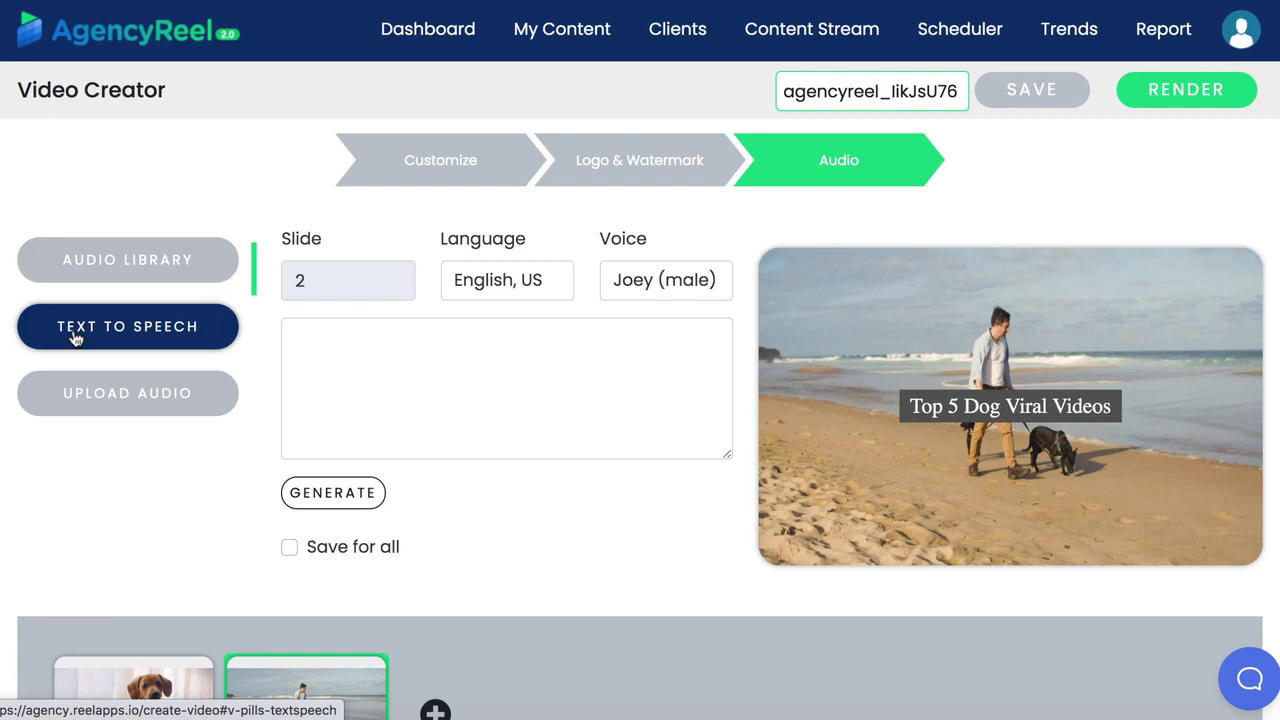
{"action": "left_click", "coordinate": [390, 366]}
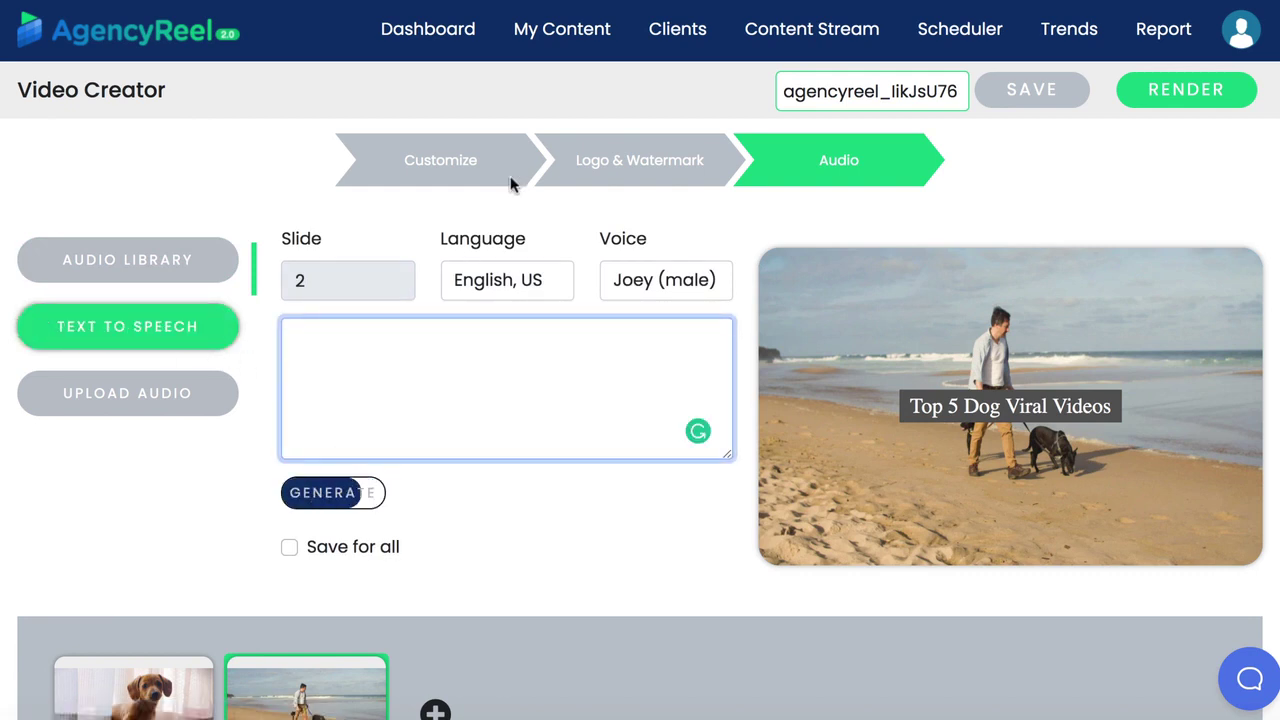
Start a new image in Create Image/Meme and place a shrunken grumpy cat meme picture
{"action": "left_click", "coordinate": [583, 33]}
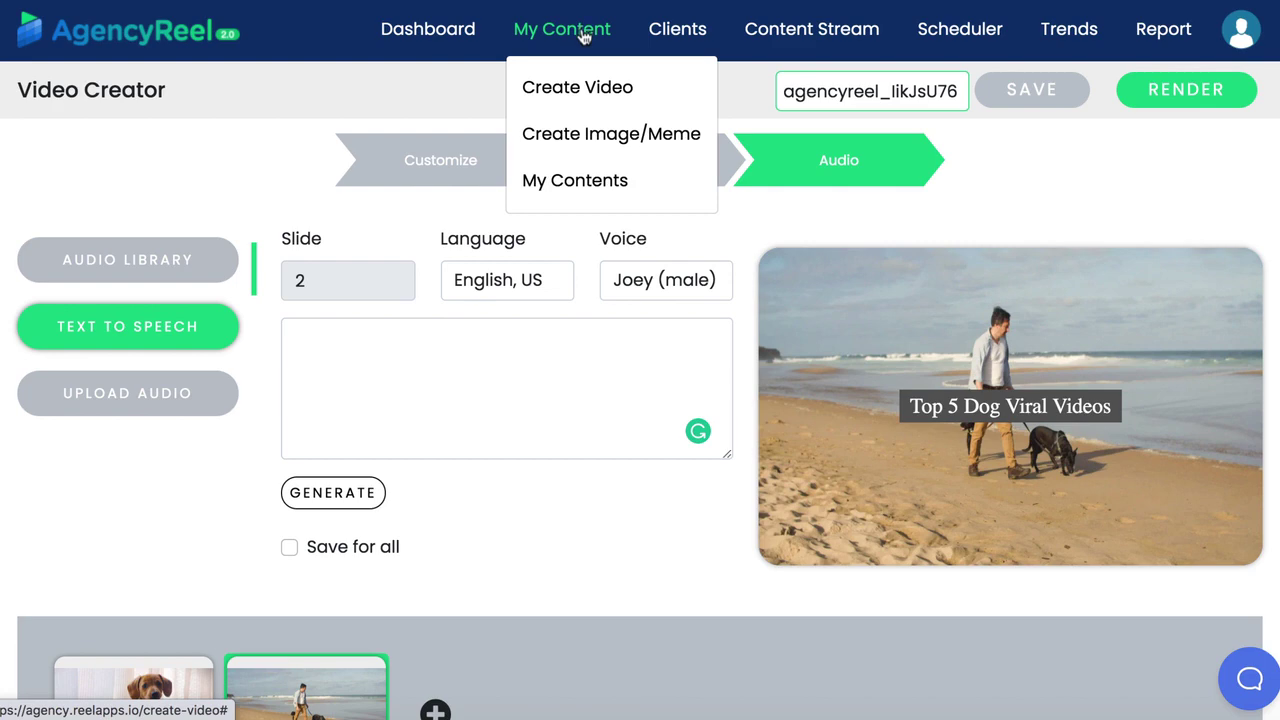
{"action": "left_click", "coordinate": [563, 137]}
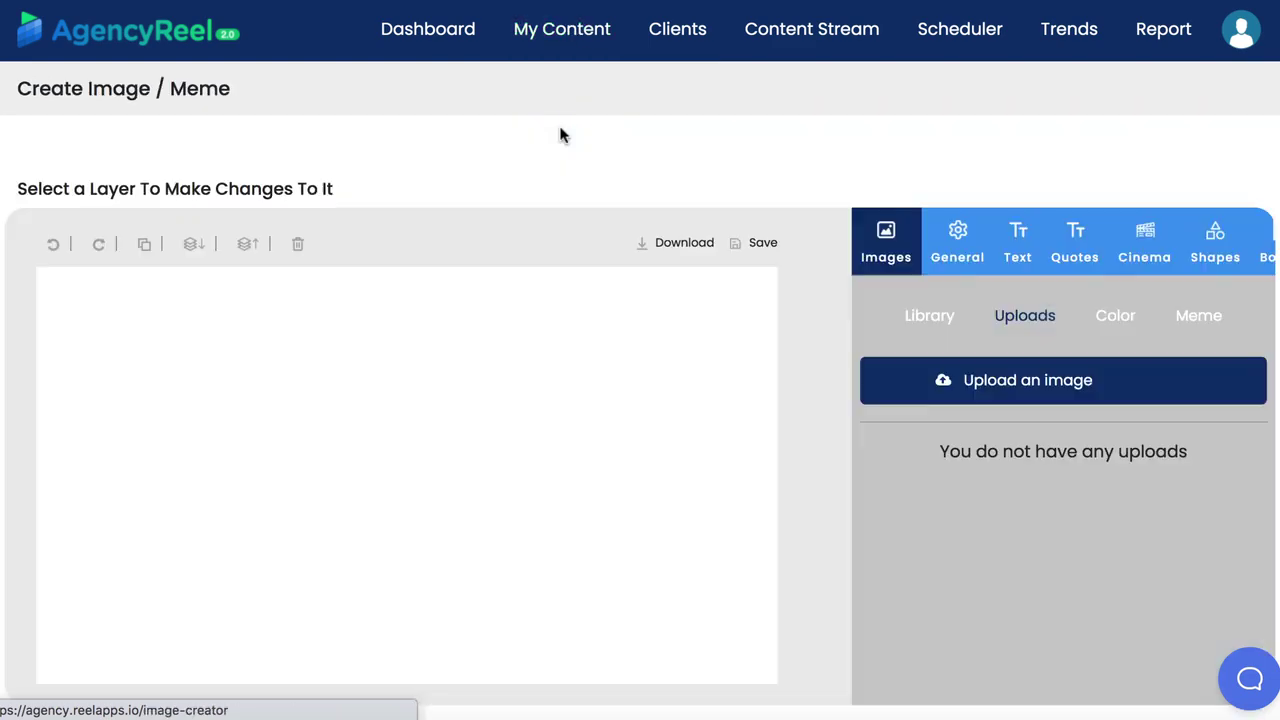
{"action": "left_click", "coordinate": [1198, 318]}
{"action": "scroll", "coordinate": [1200, 480], "scroll_direction": "down", "scroll_amount": 1}
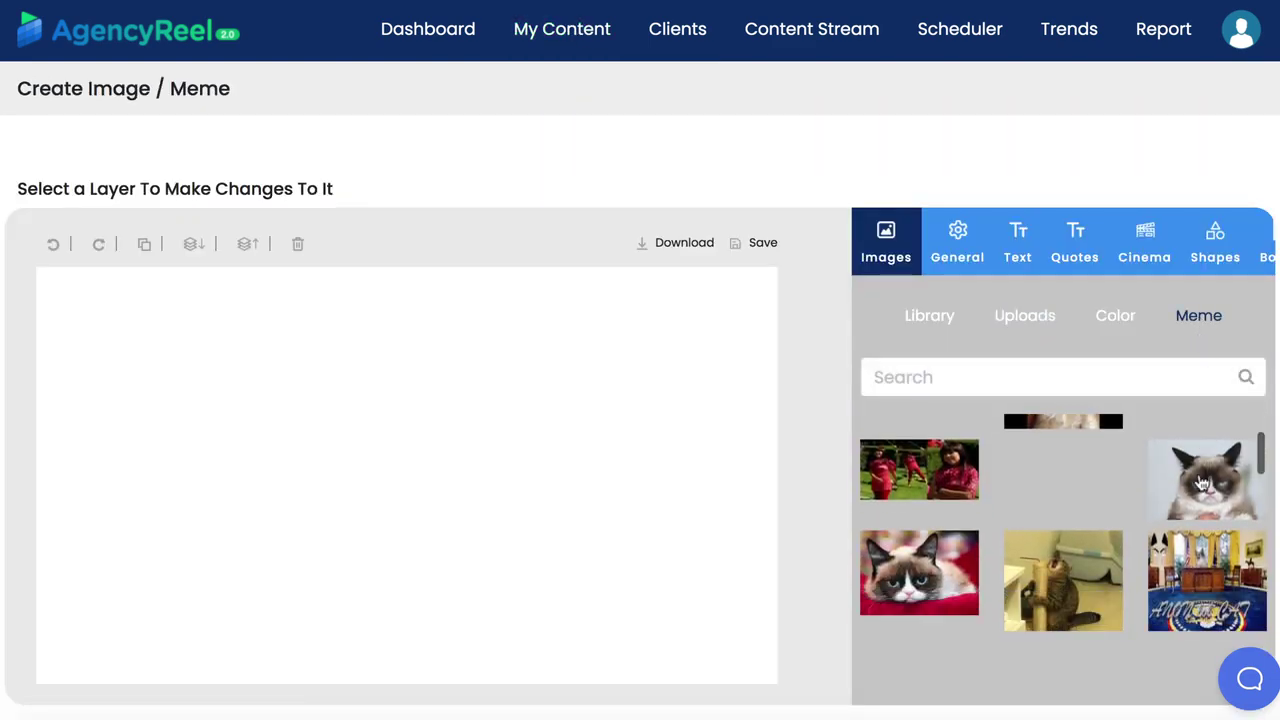
{"action": "left_click", "coordinate": [1203, 484]}
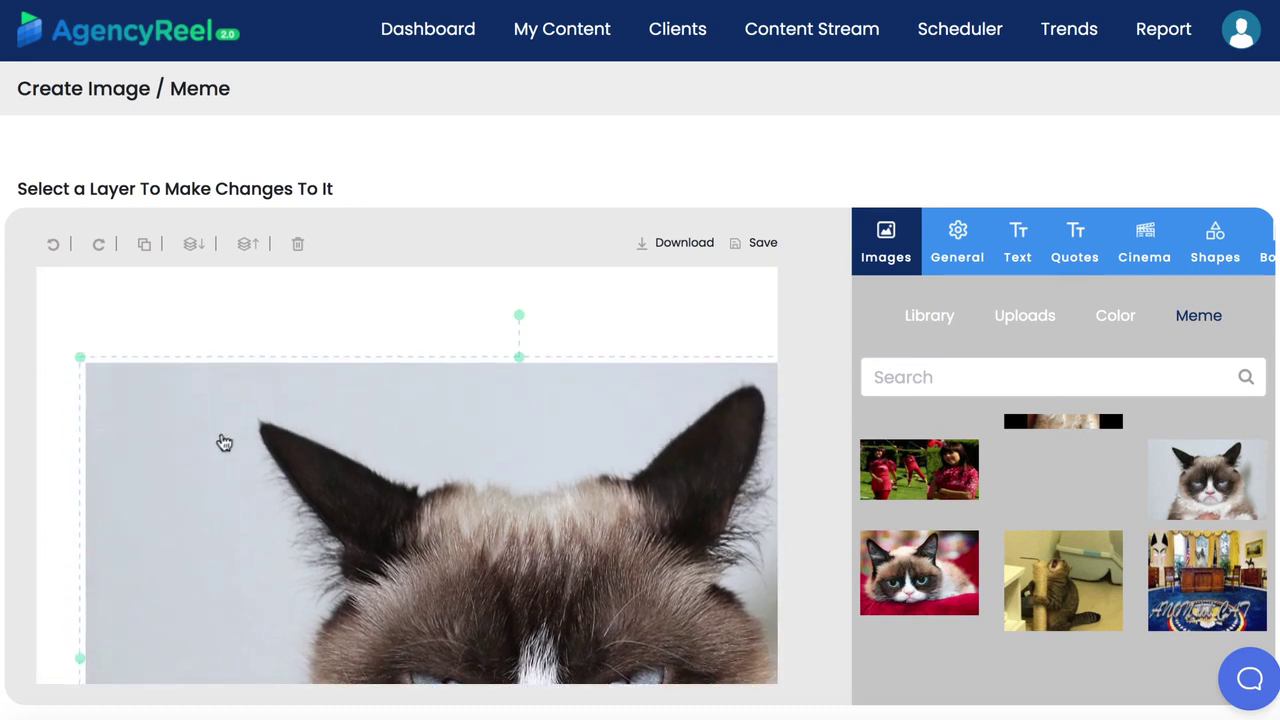
{"action": "left_click_drag", "start_coordinate": [80, 357], "coordinate": [330, 475]}
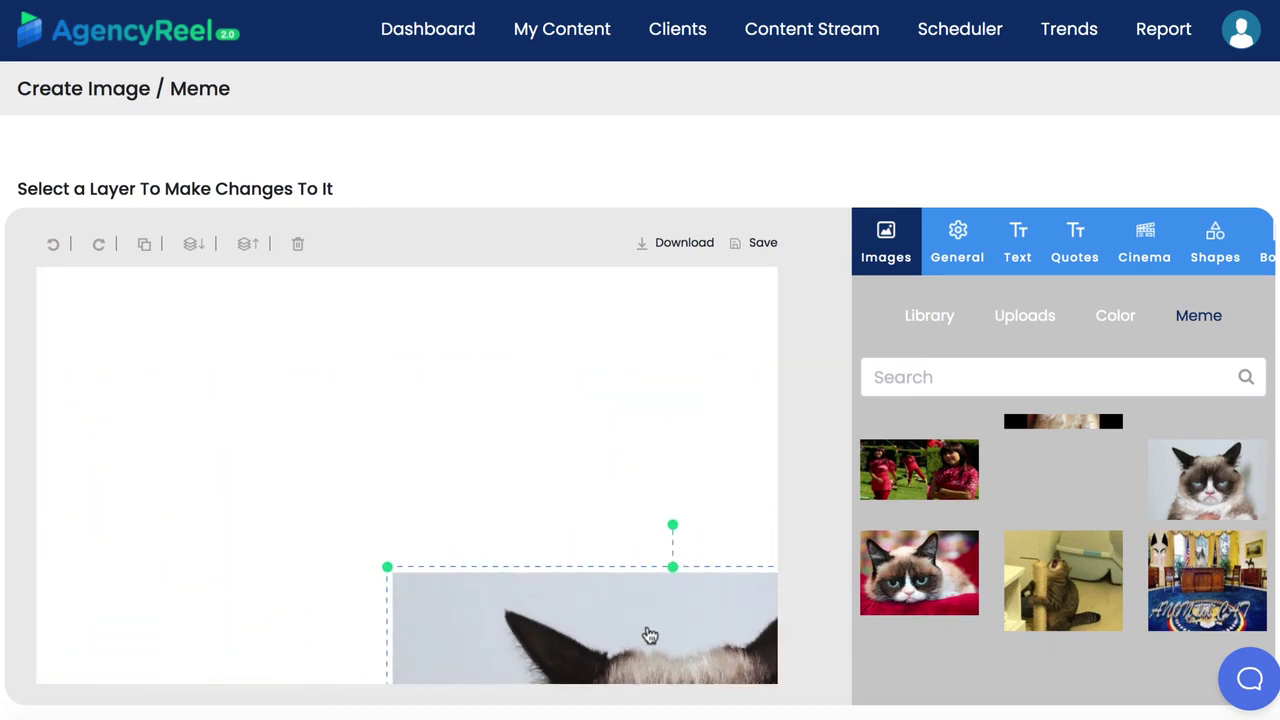
{"action": "left_click_drag", "start_coordinate": [650, 636], "coordinate": [494, 338]}
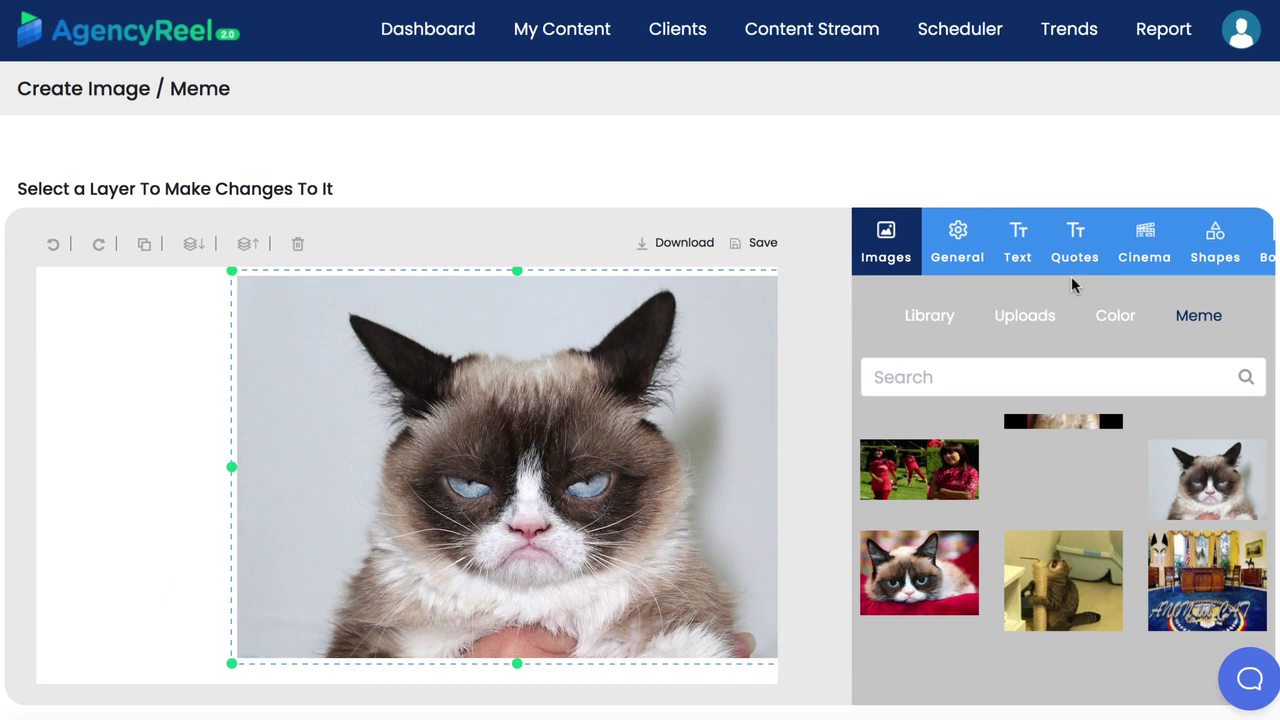
Add a heading text layer on the canvas's left side and browse the emoji collection
{"action": "left_click", "coordinate": [1020, 255]}
{"action": "left_click", "coordinate": [1006, 340]}
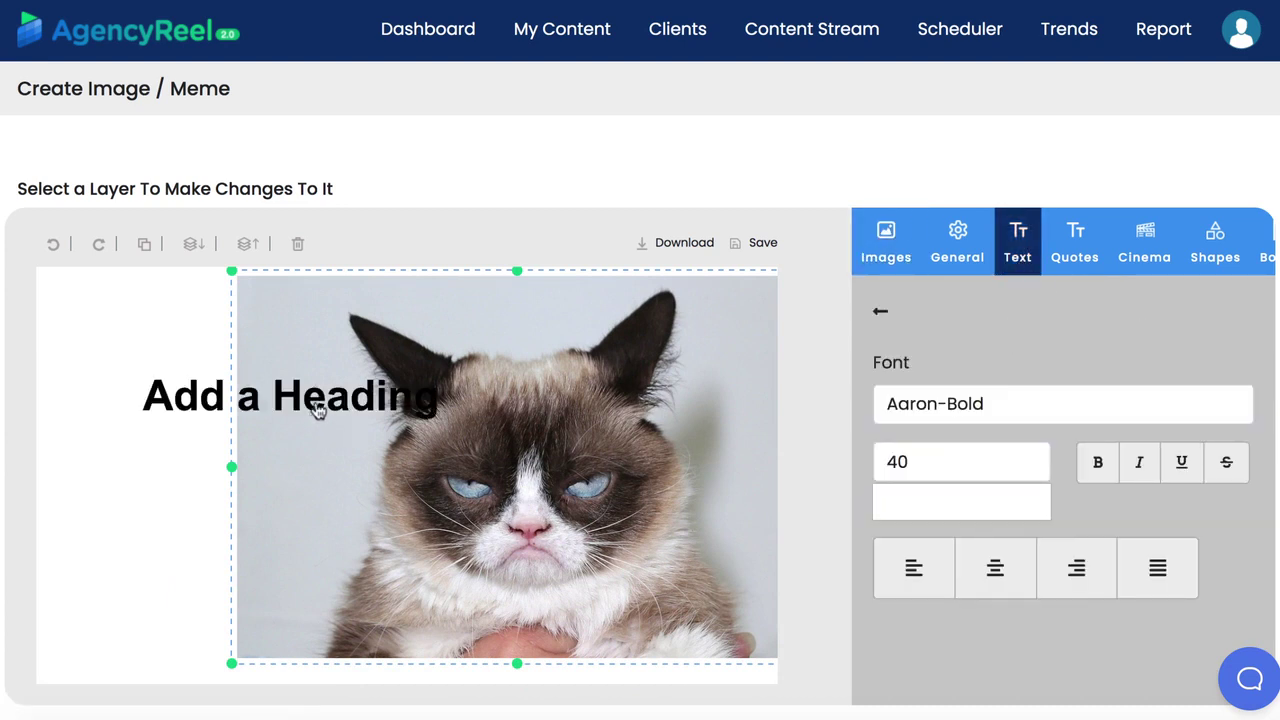
{"action": "left_click_drag", "start_coordinate": [316, 411], "coordinate": [238, 470]}
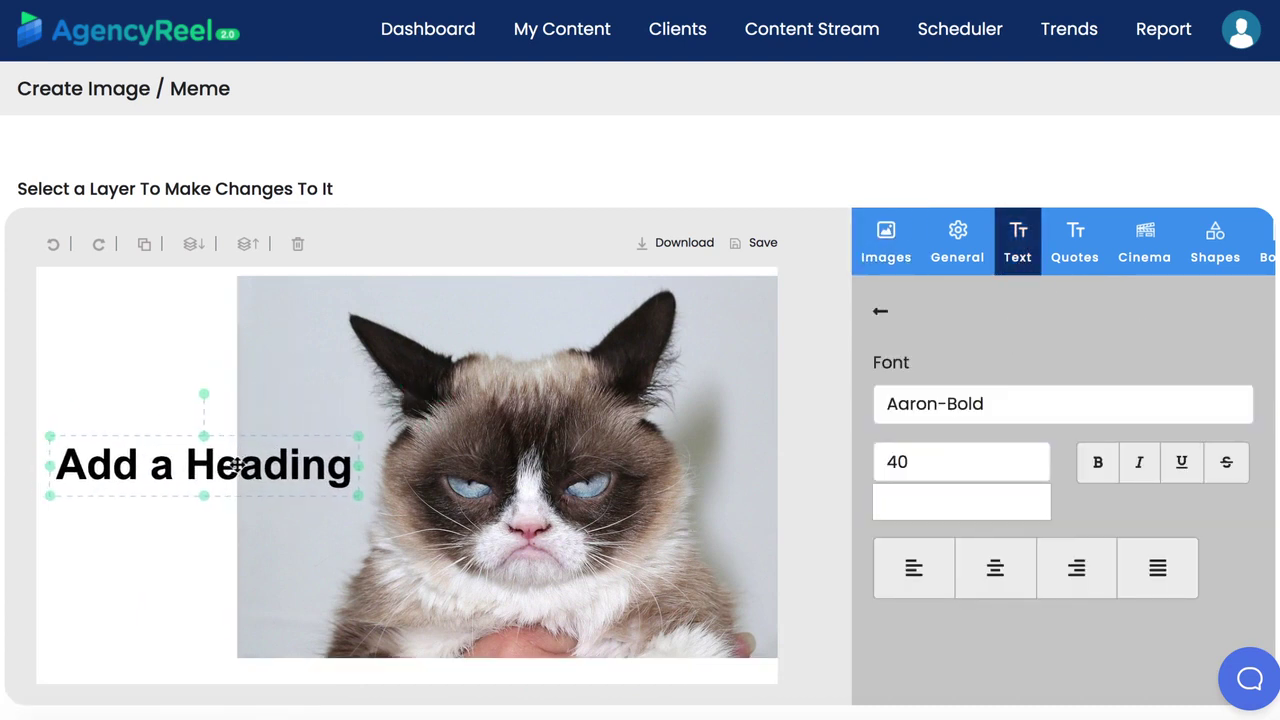
{"action": "left_click", "coordinate": [1143, 262]}
{"action": "left_click", "coordinate": [973, 305]}
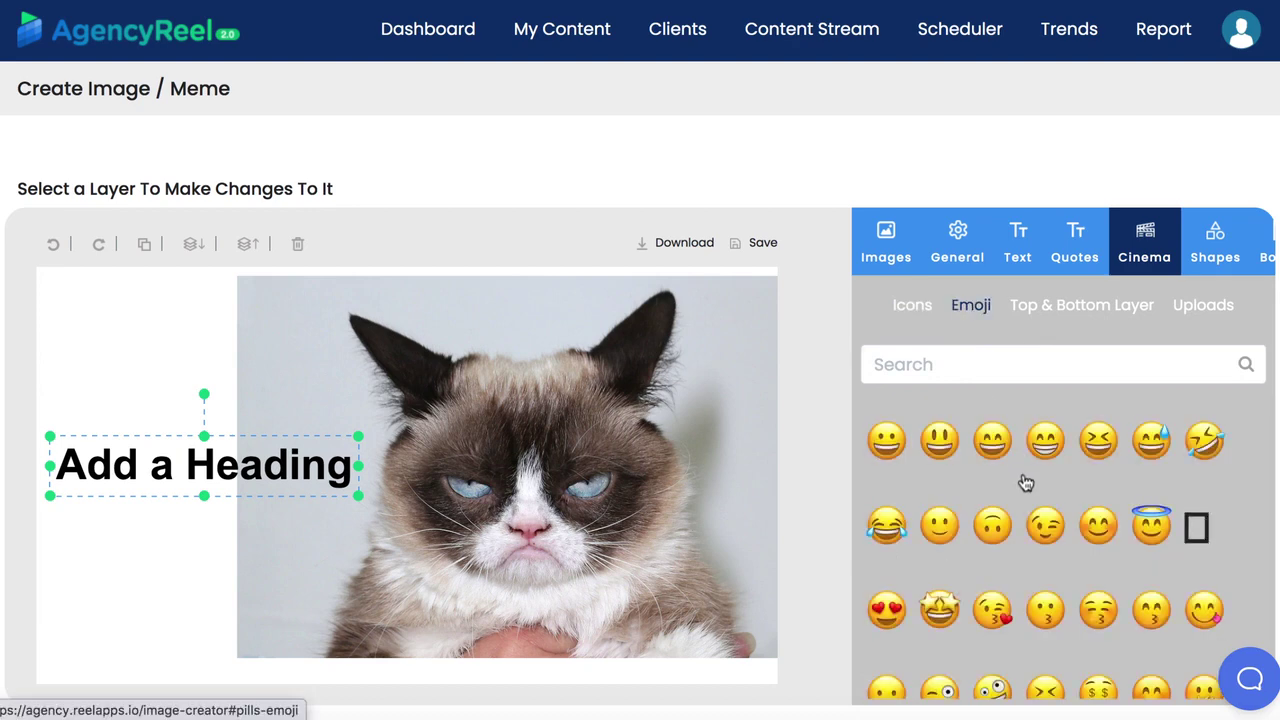
{"action": "scroll", "coordinate": [1025, 483], "scroll_direction": "down", "scroll_amount": 5}
{"action": "scroll", "coordinate": [1023, 486], "scroll_direction": "up", "scroll_amount": 5}
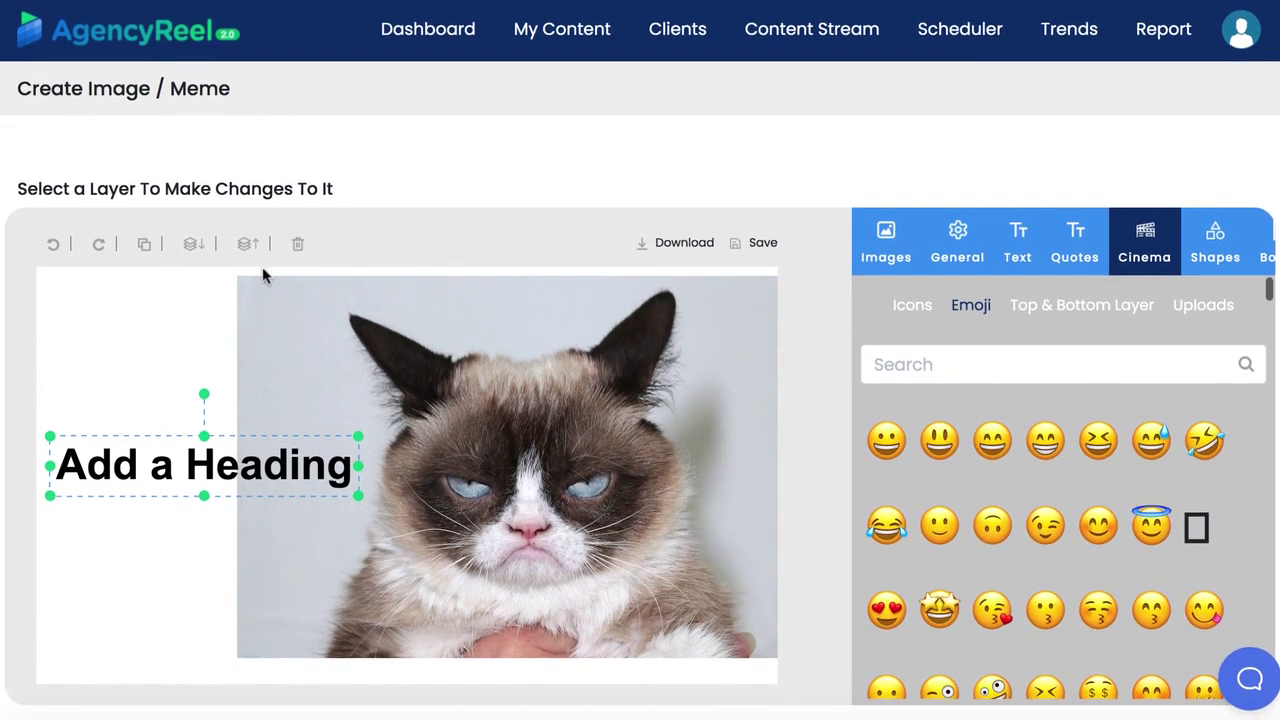
Delete the grumpy cat picture and the heading, leaving a blank canvas
{"action": "left_click", "coordinate": [238, 350]}
{"action": "left_click", "coordinate": [297, 244]}
{"action": "left_click", "coordinate": [287, 465]}
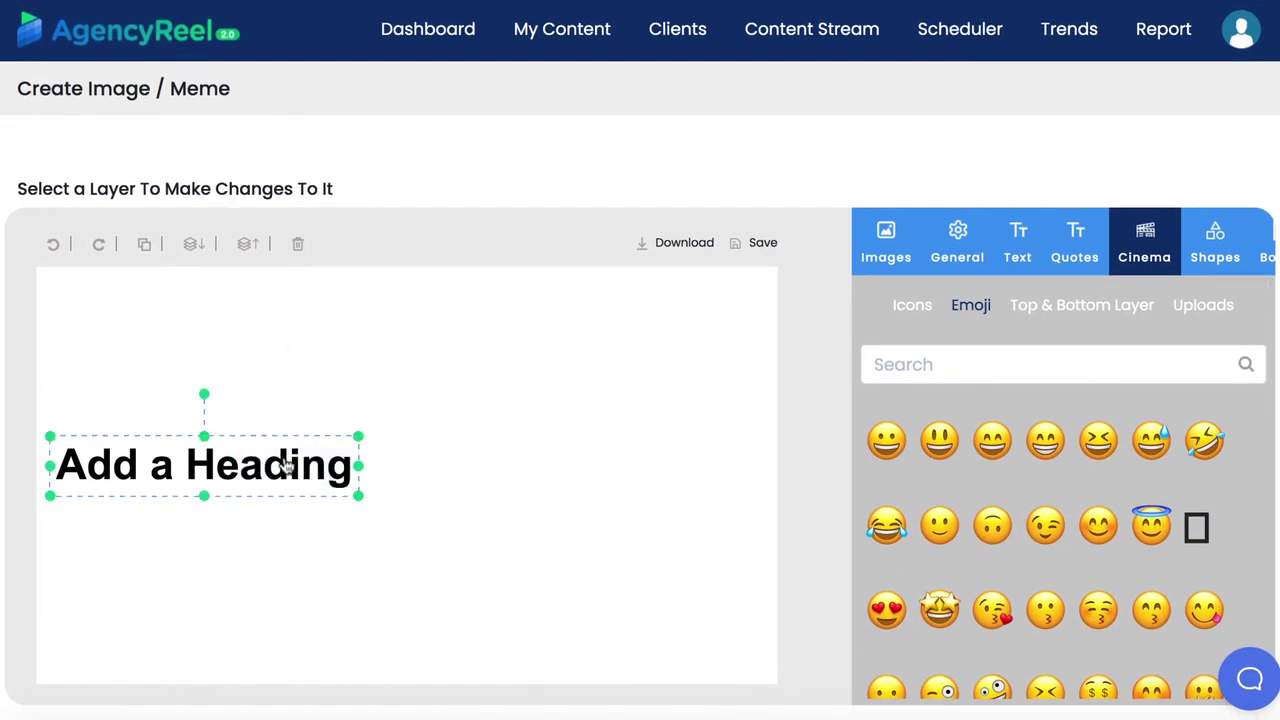
{"action": "left_click", "coordinate": [297, 244]}
Search the image library for 'snow' and use the first photo as the background
{"action": "left_click", "coordinate": [886, 245]}
{"action": "left_click", "coordinate": [946, 377]}
{"action": "type", "text": "snow"}
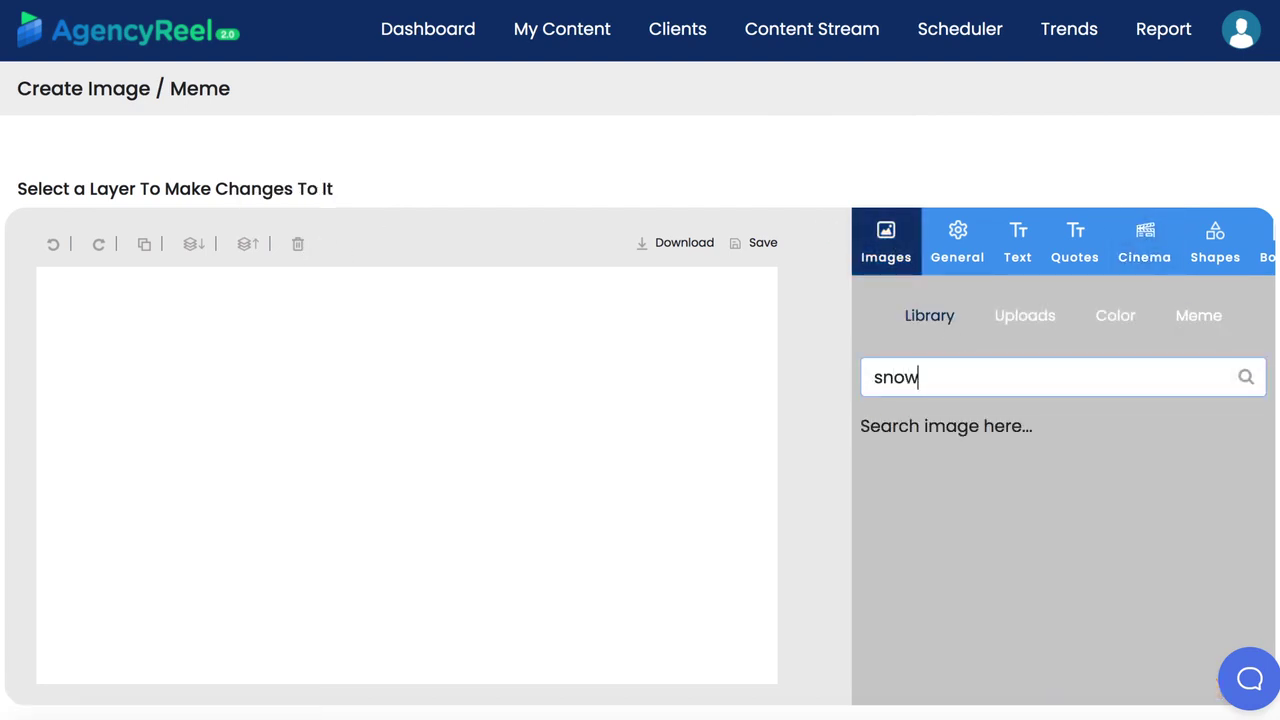
{"action": "key", "text": "Return"}
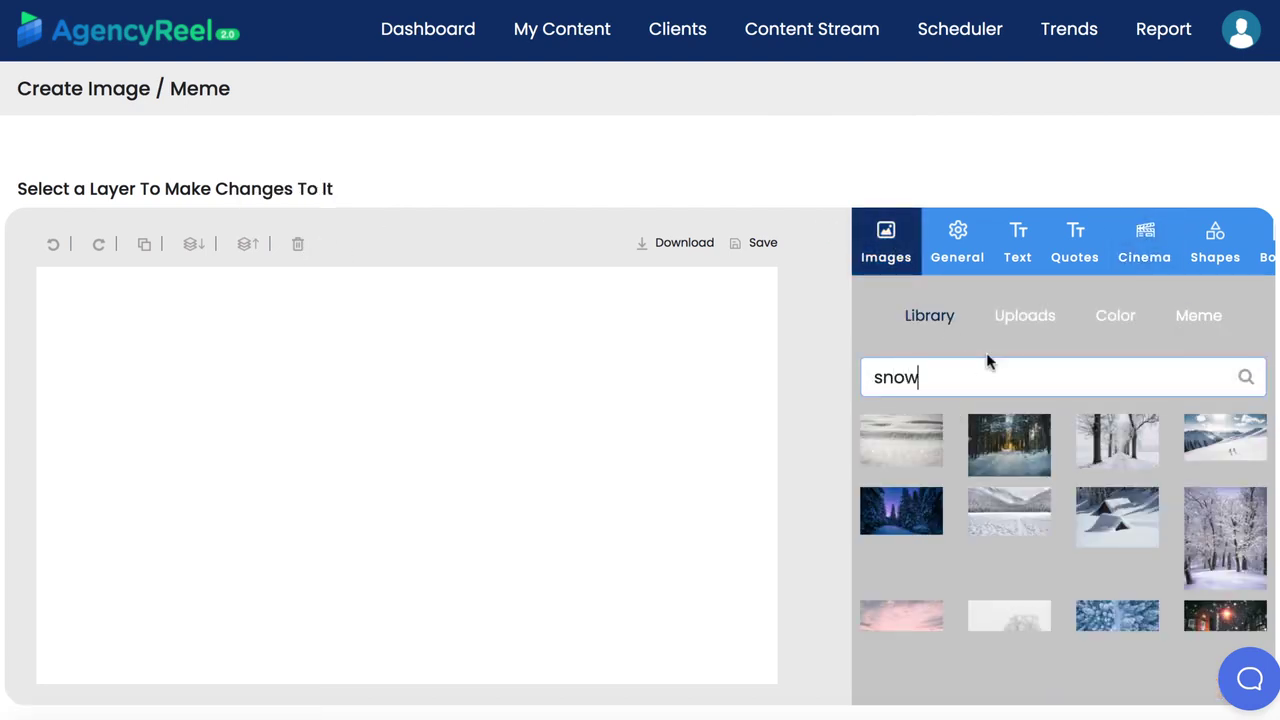
{"action": "left_click", "coordinate": [913, 455]}
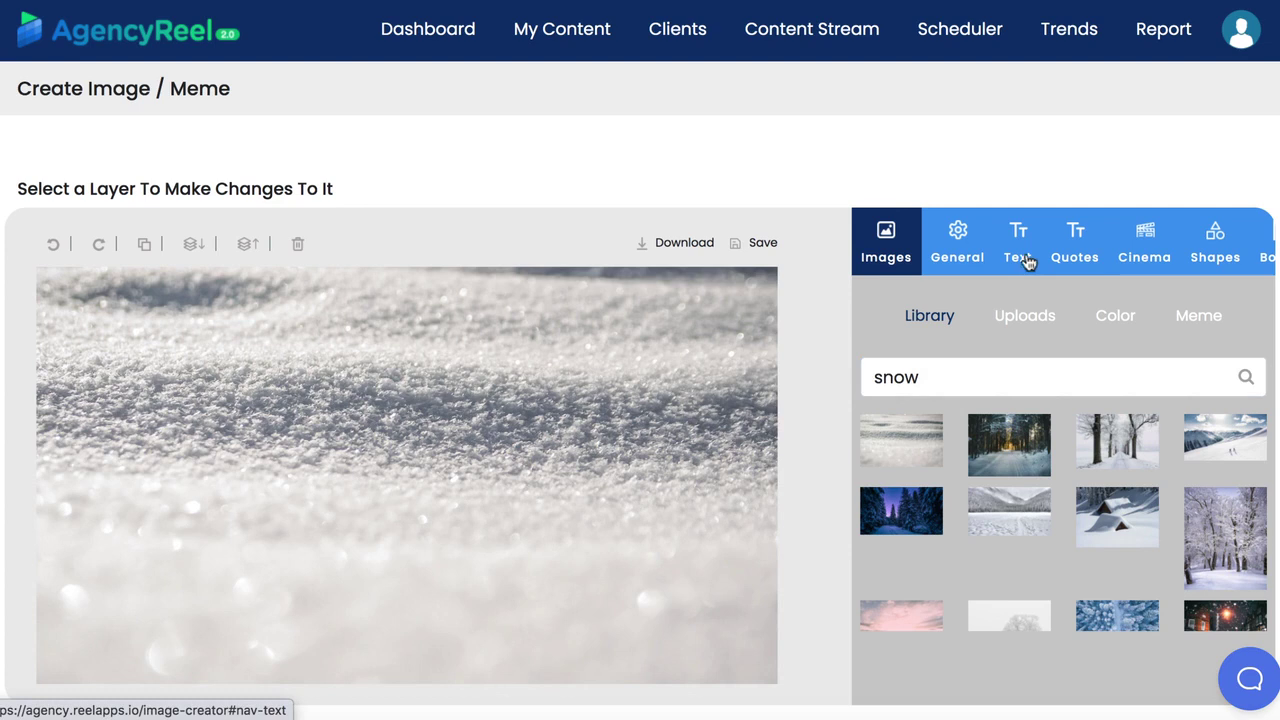
Add the quote 'The nature of space reflects what it wants to be', enlarged near the bottom
{"action": "left_click", "coordinate": [1073, 262]}
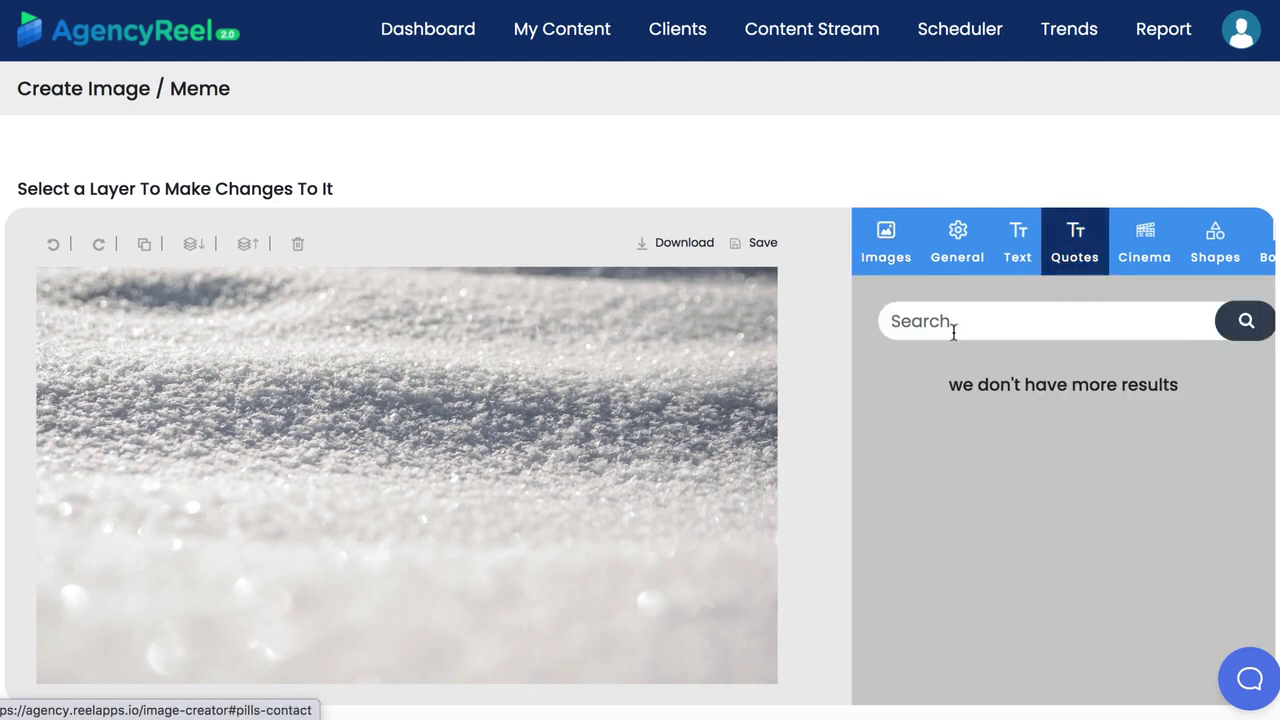
{"action": "left_click", "coordinate": [952, 328]}
{"action": "type", "text": "space"}
{"action": "key", "text": "Return"}
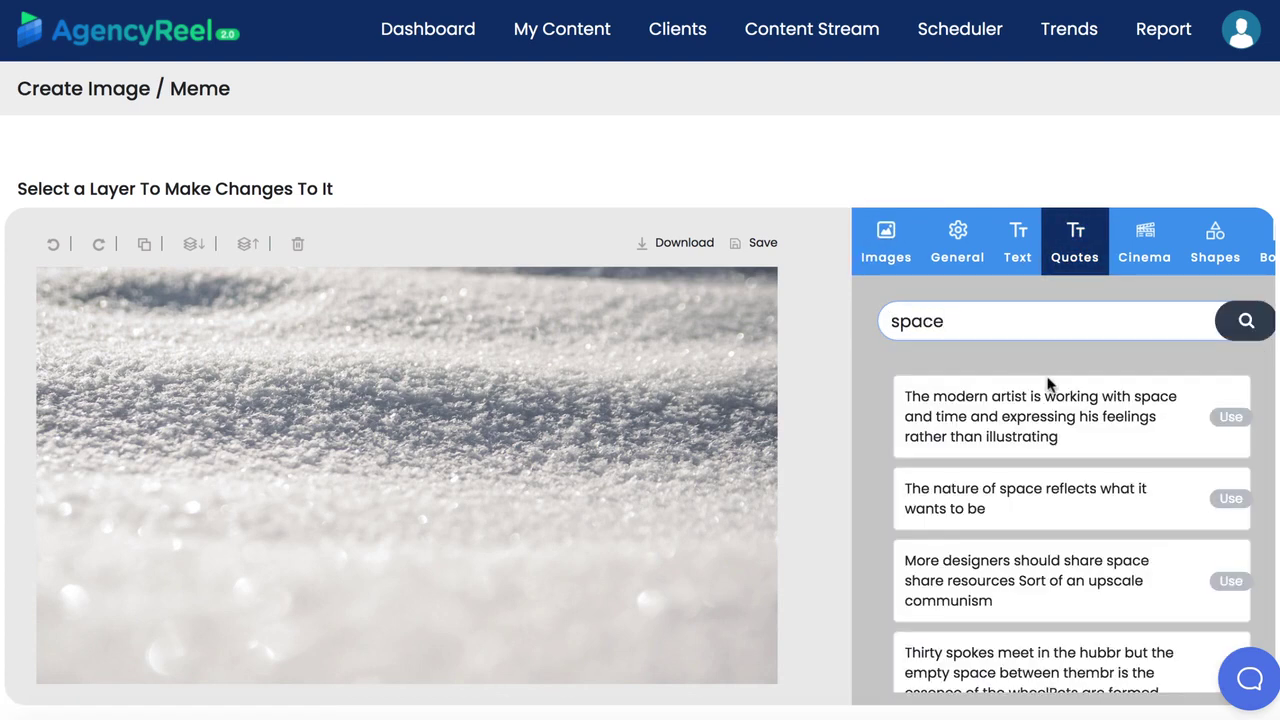
{"action": "left_click", "coordinate": [1230, 498]}
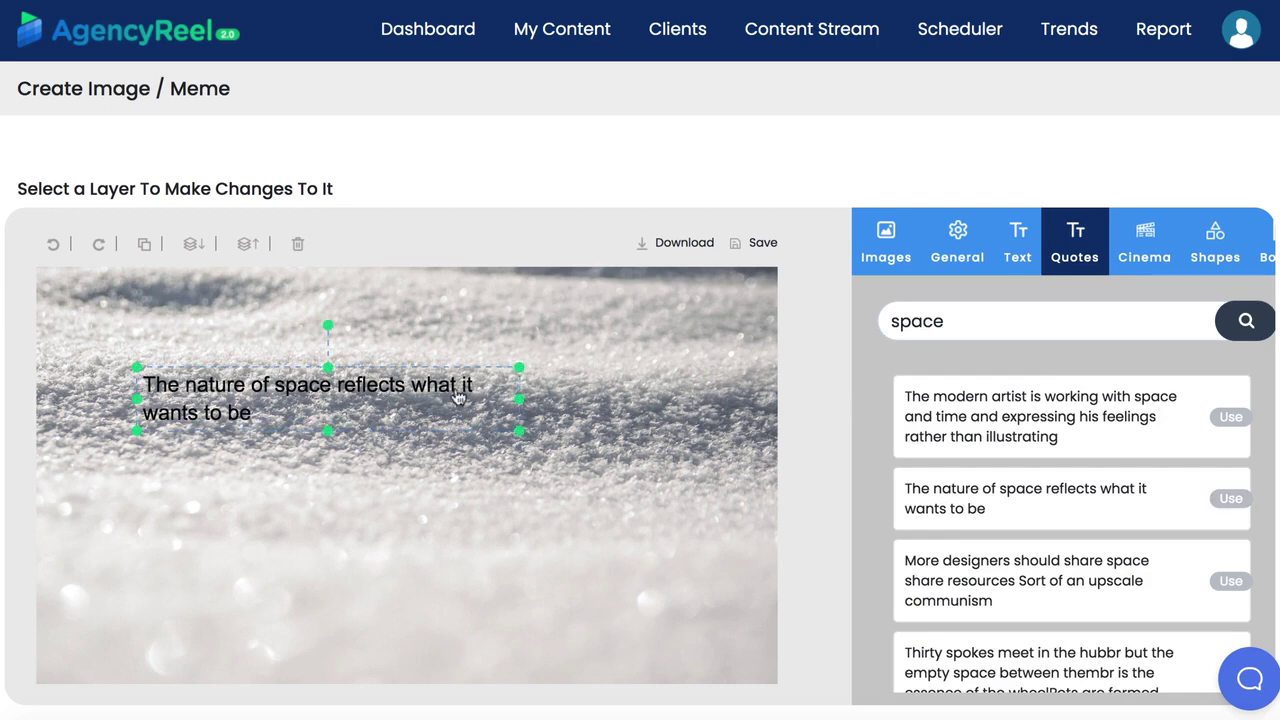
{"action": "left_click_drag", "start_coordinate": [519, 431], "coordinate": [463, 546]}
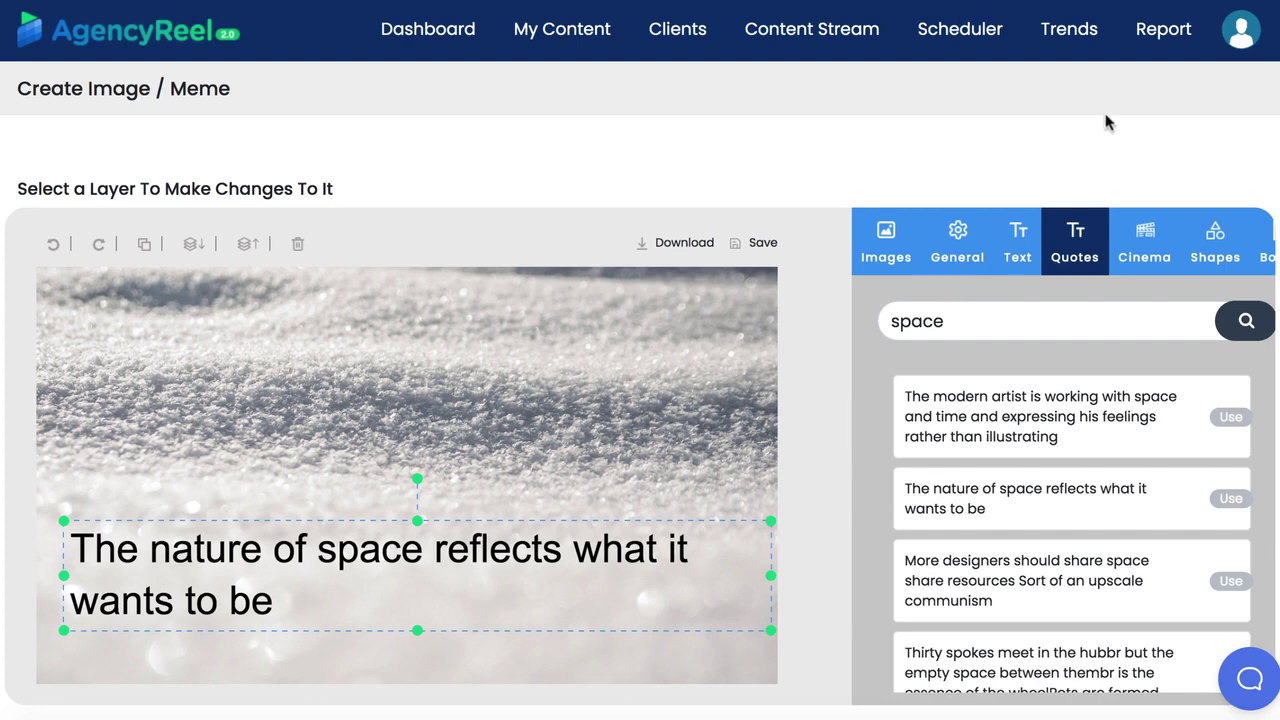
Open My Reports, start a Jul report for the second client, then close it without generating
{"action": "left_click", "coordinate": [1158, 45]}
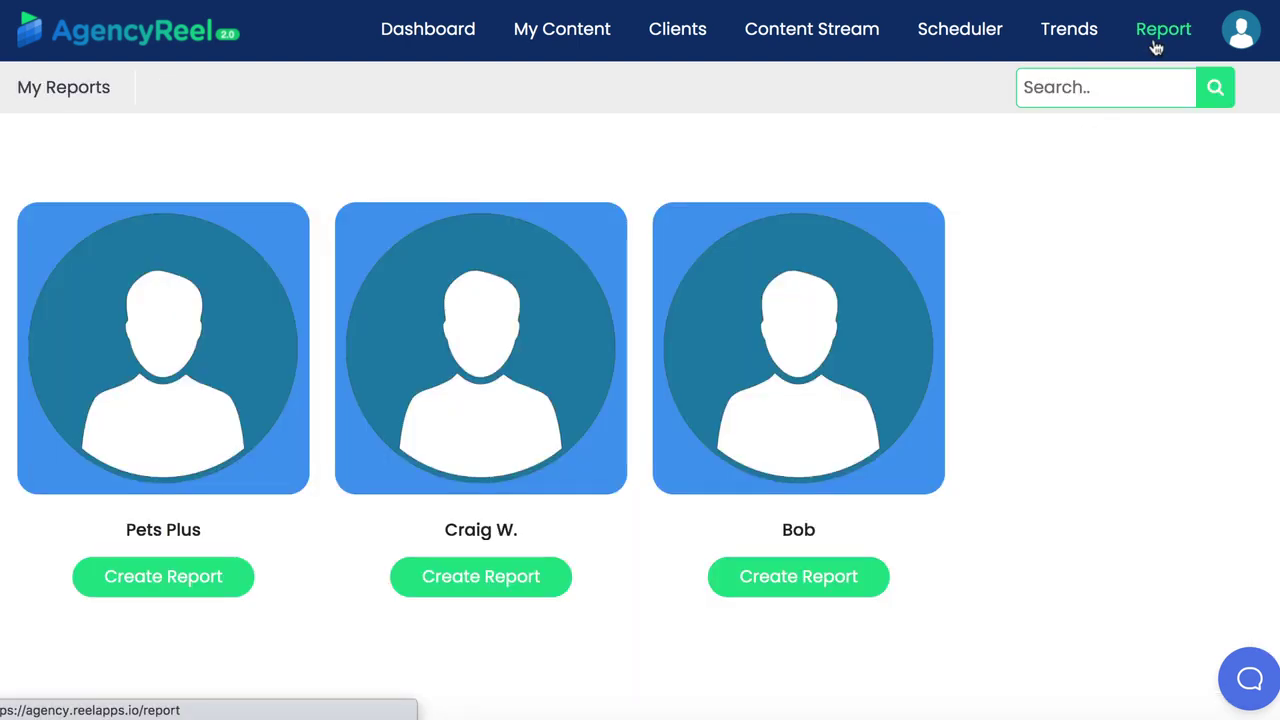
{"action": "left_click", "coordinate": [492, 584]}
{"action": "left_click", "coordinate": [528, 318]}
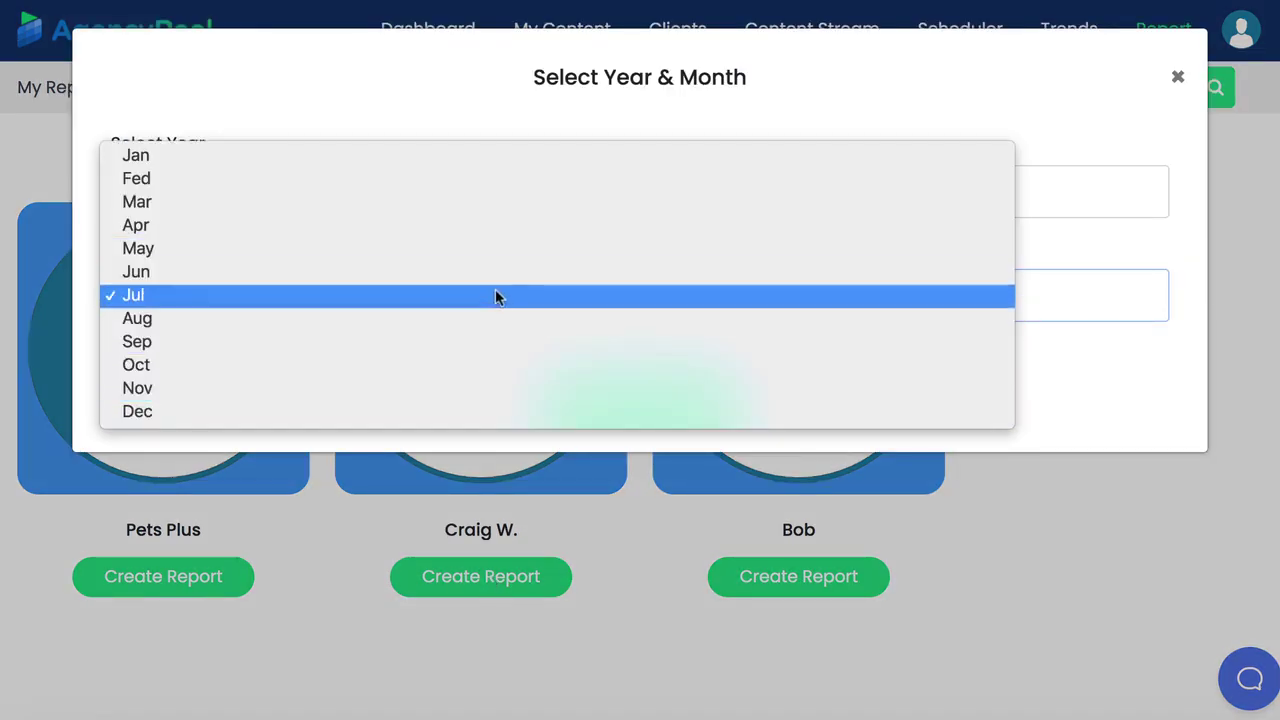
{"action": "left_click", "coordinate": [494, 294]}
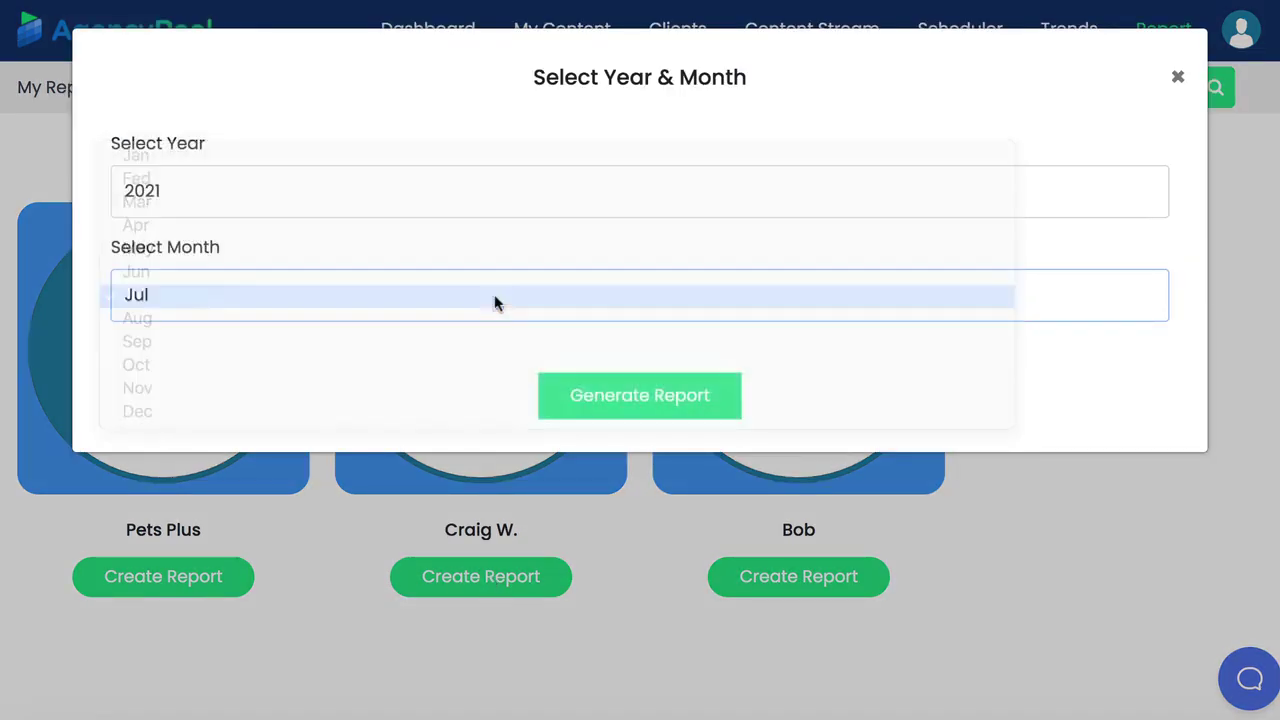
{"action": "left_click", "coordinate": [1178, 80]}
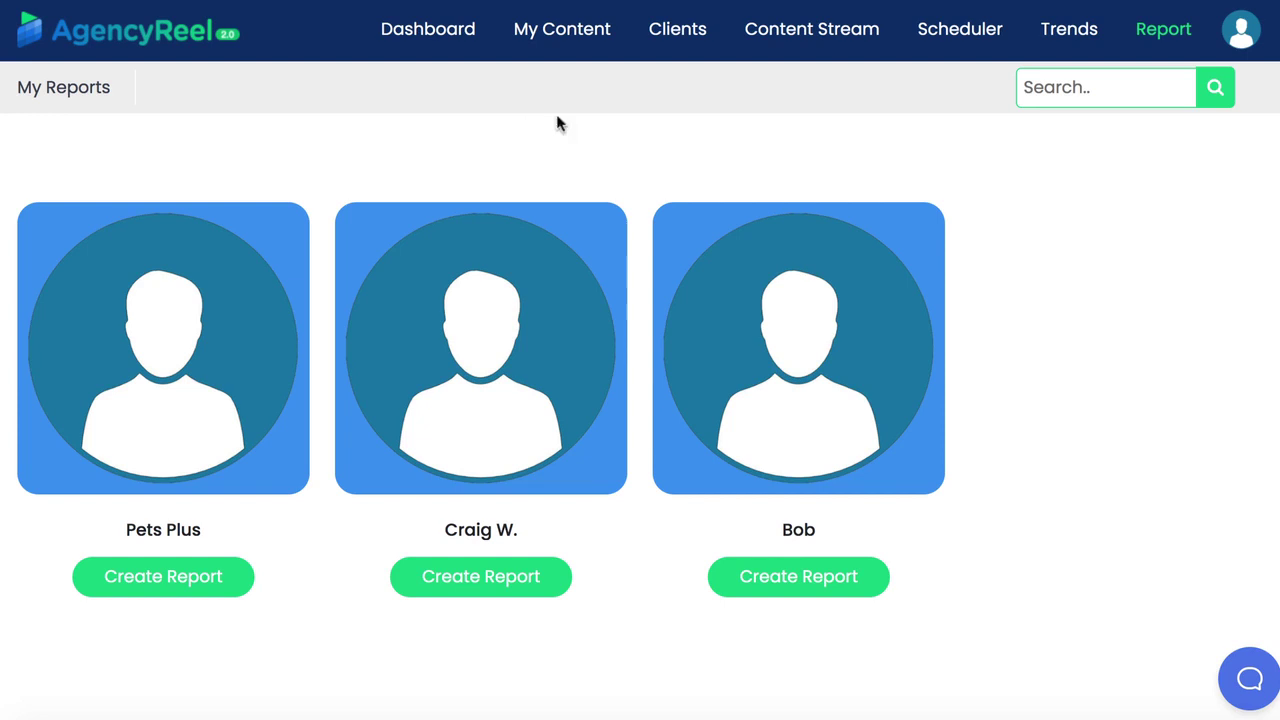
Go back to the Dashboard showing 03 clients, 03 content streams, 02 scheduled and $3994 earned
{"action": "left_click", "coordinate": [403, 31]}
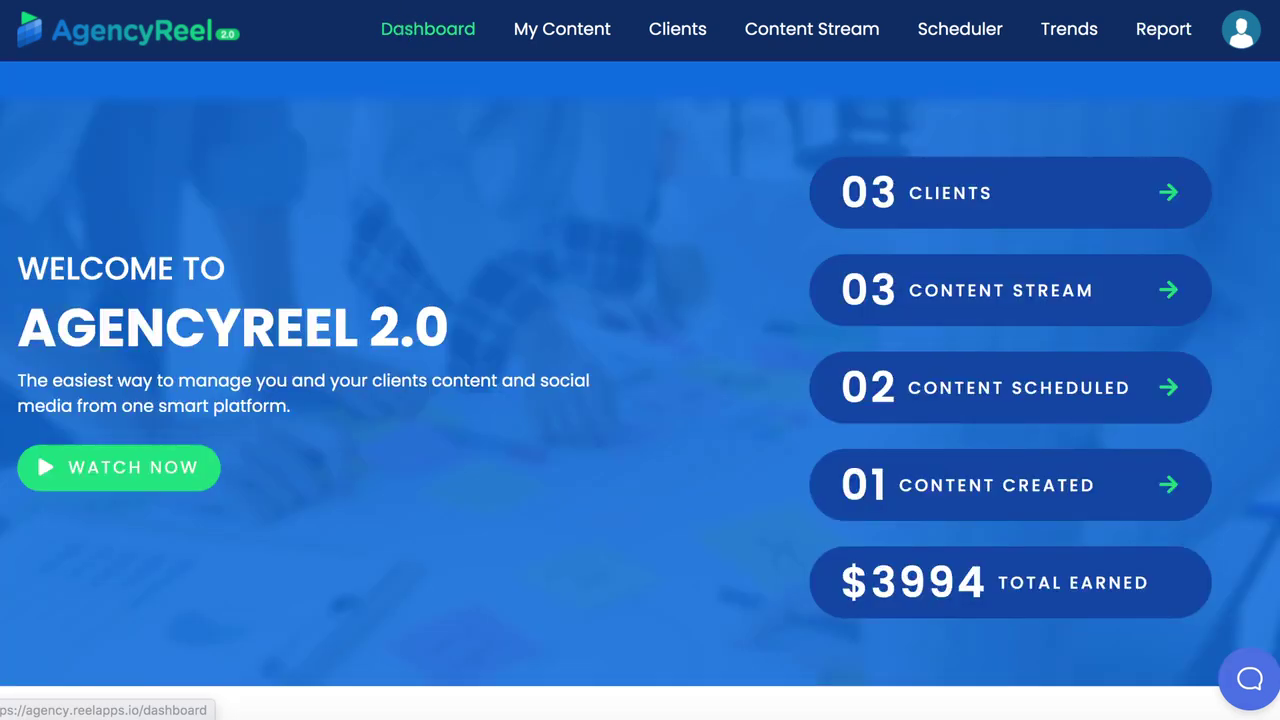